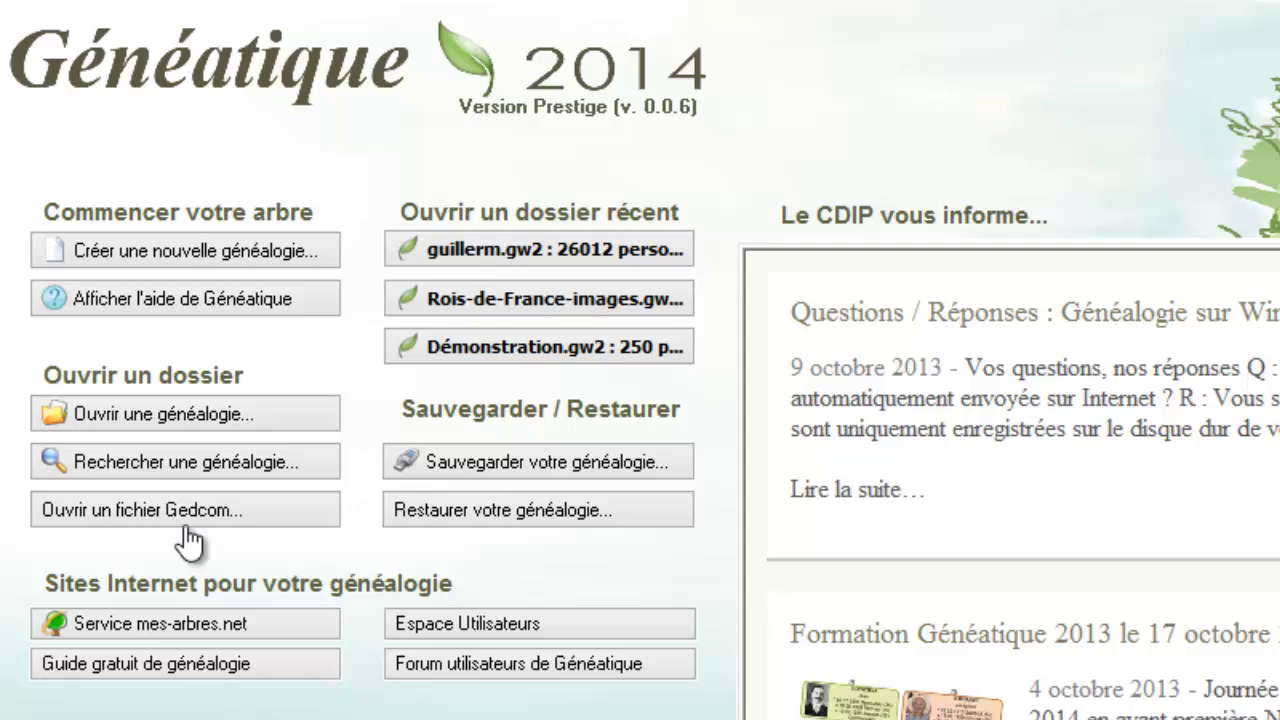
Step: Create a new genealogy folder named 'Descieux', opening its blank family entry form
click(135, 262)
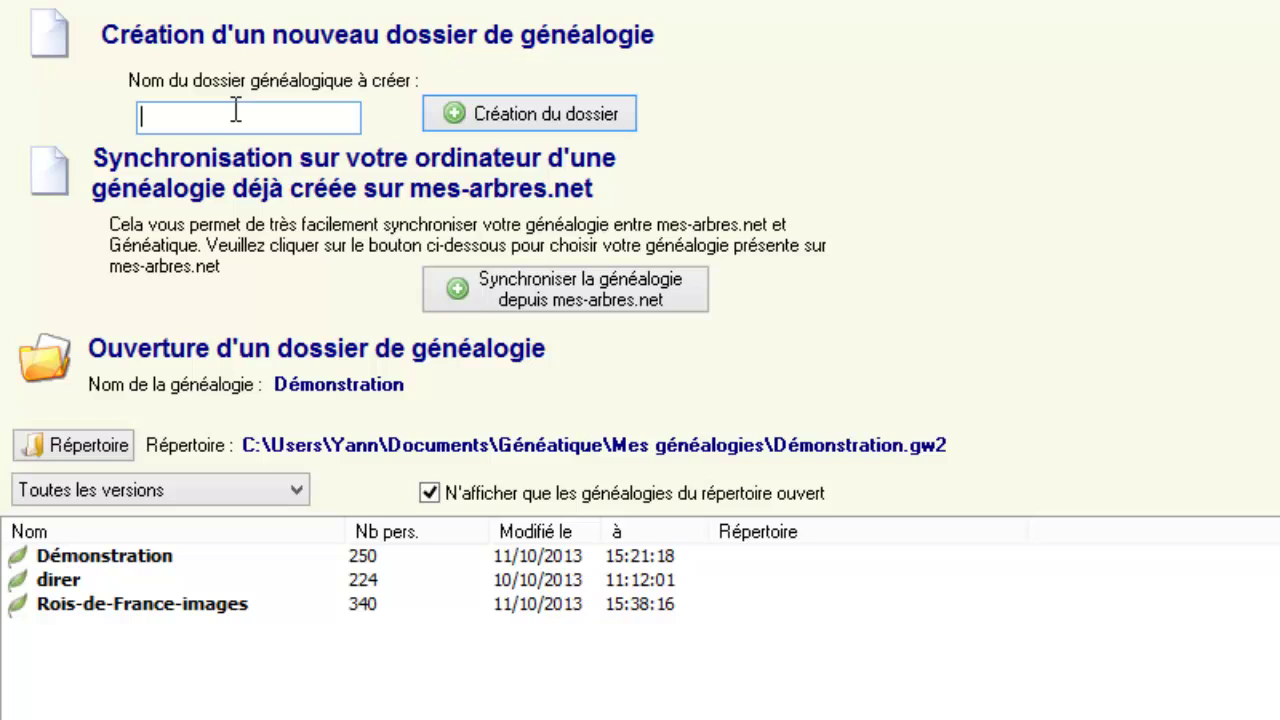
text(Descieux)
click(534, 117)
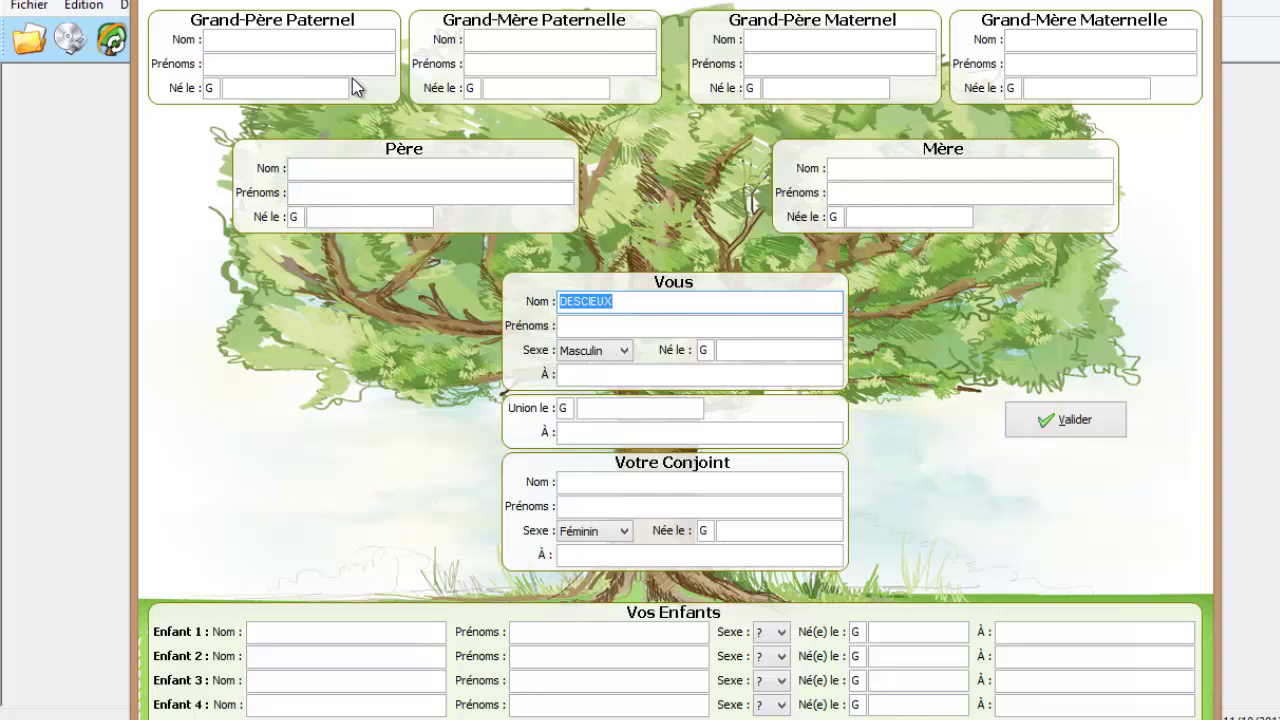
click(631, 326)
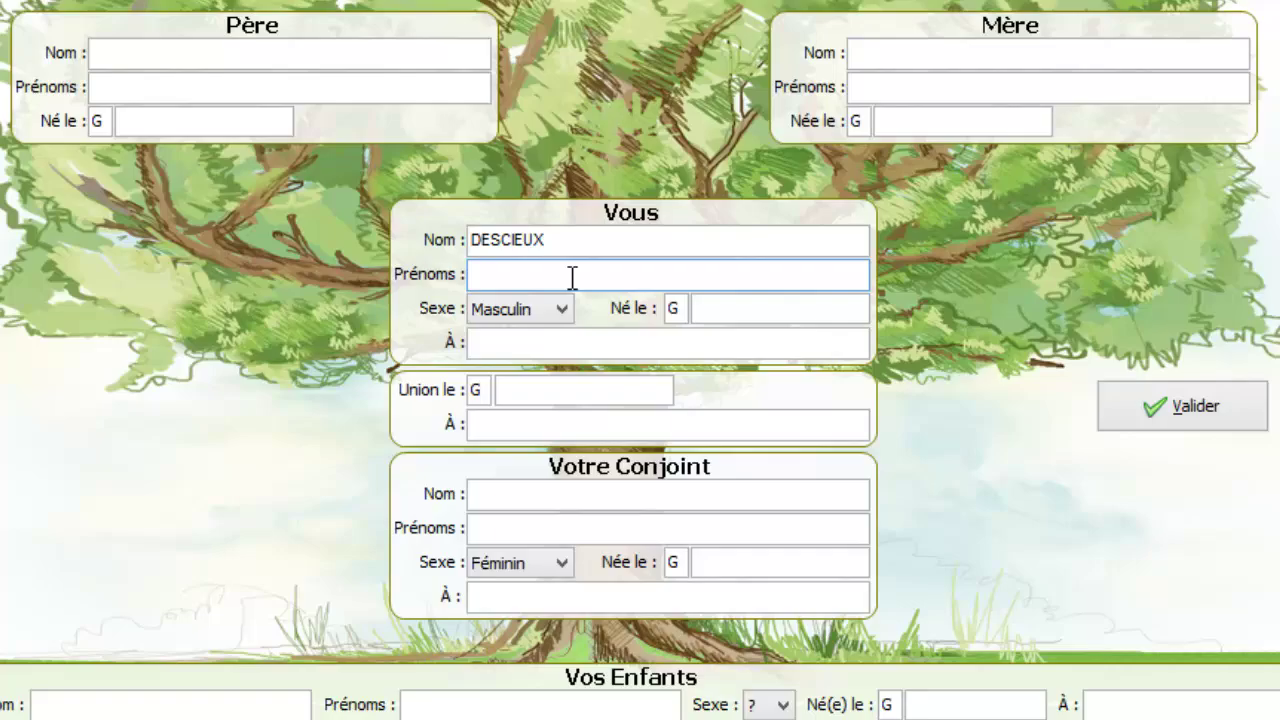
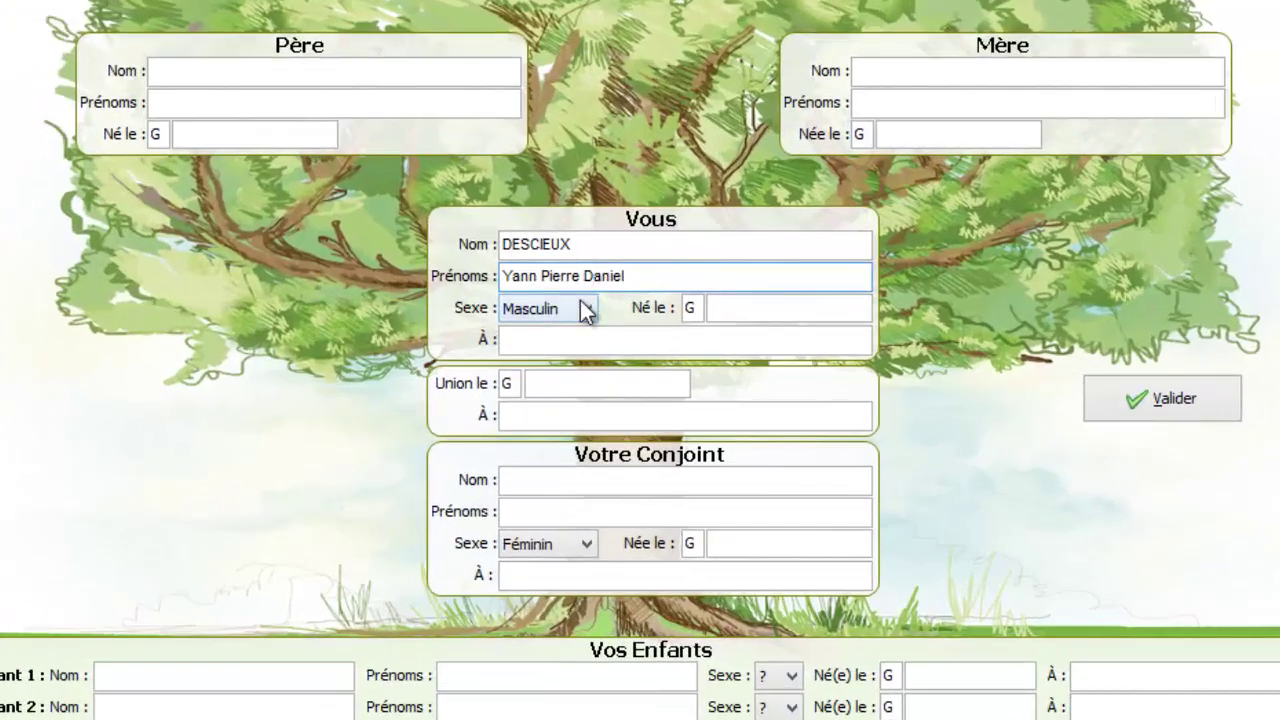
click(722, 308)
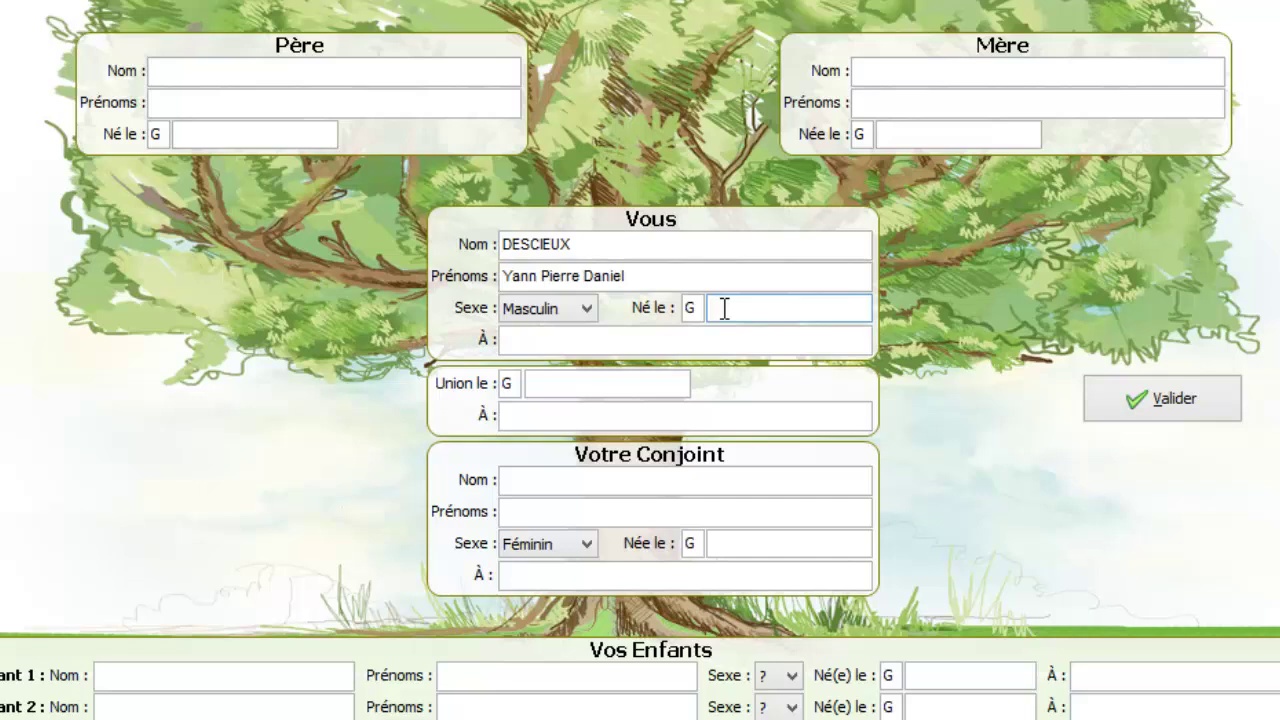
text(1904)
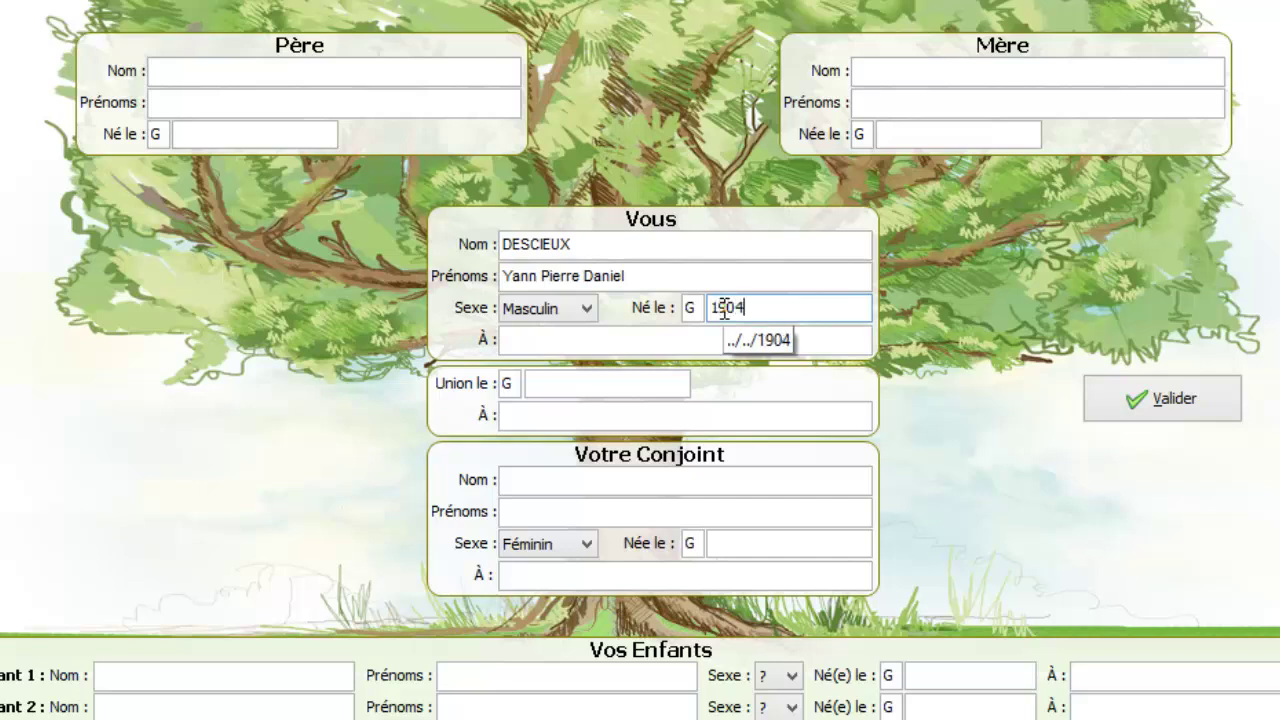
text(19)
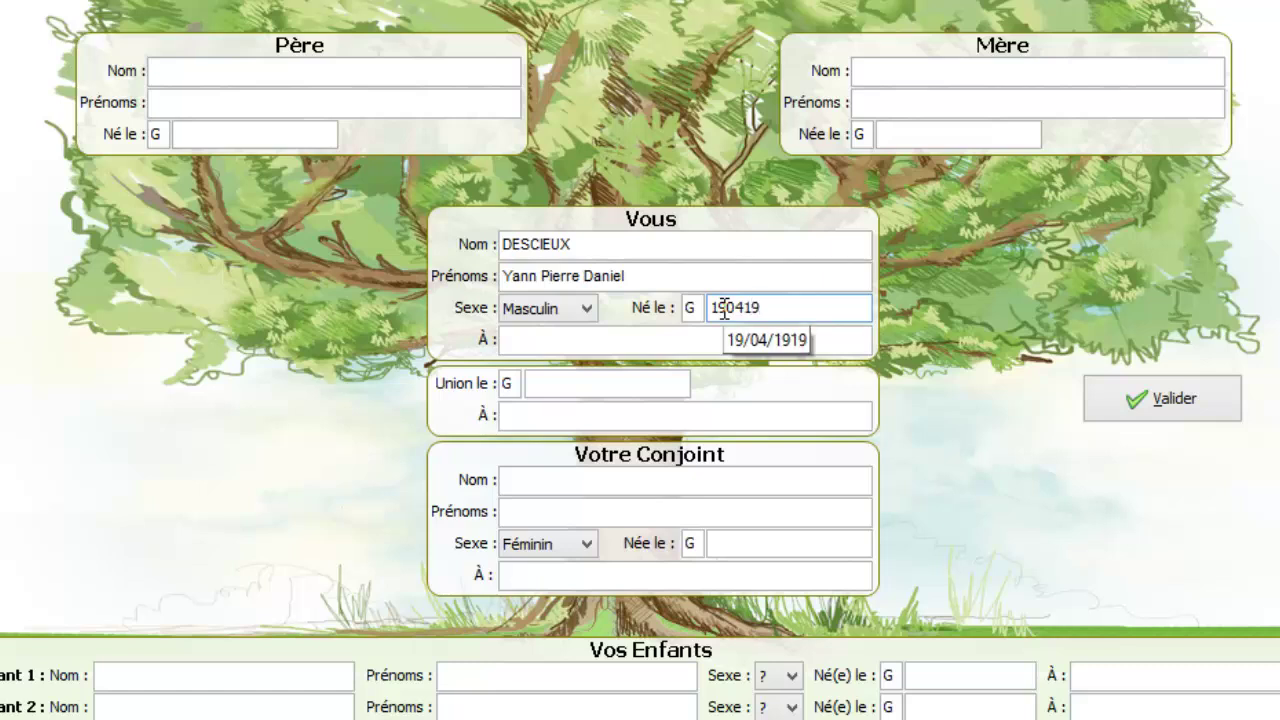
text(65)
click(654, 338)
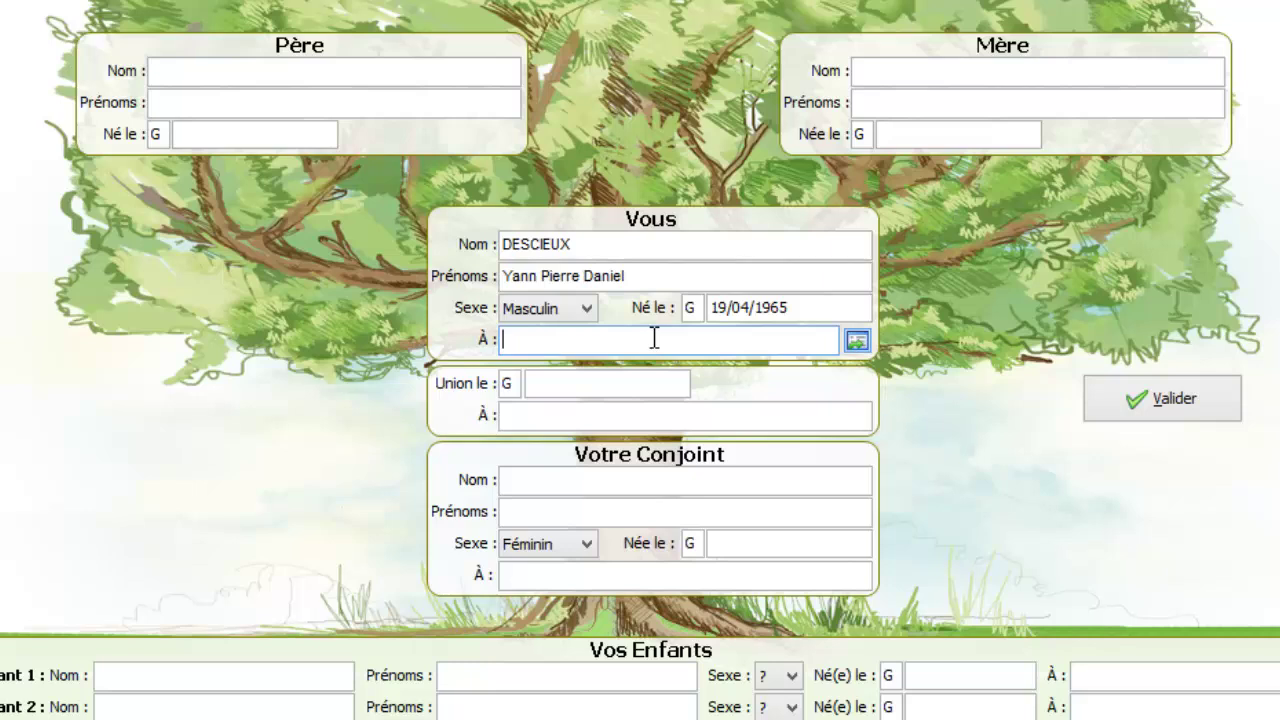
text(Caen)
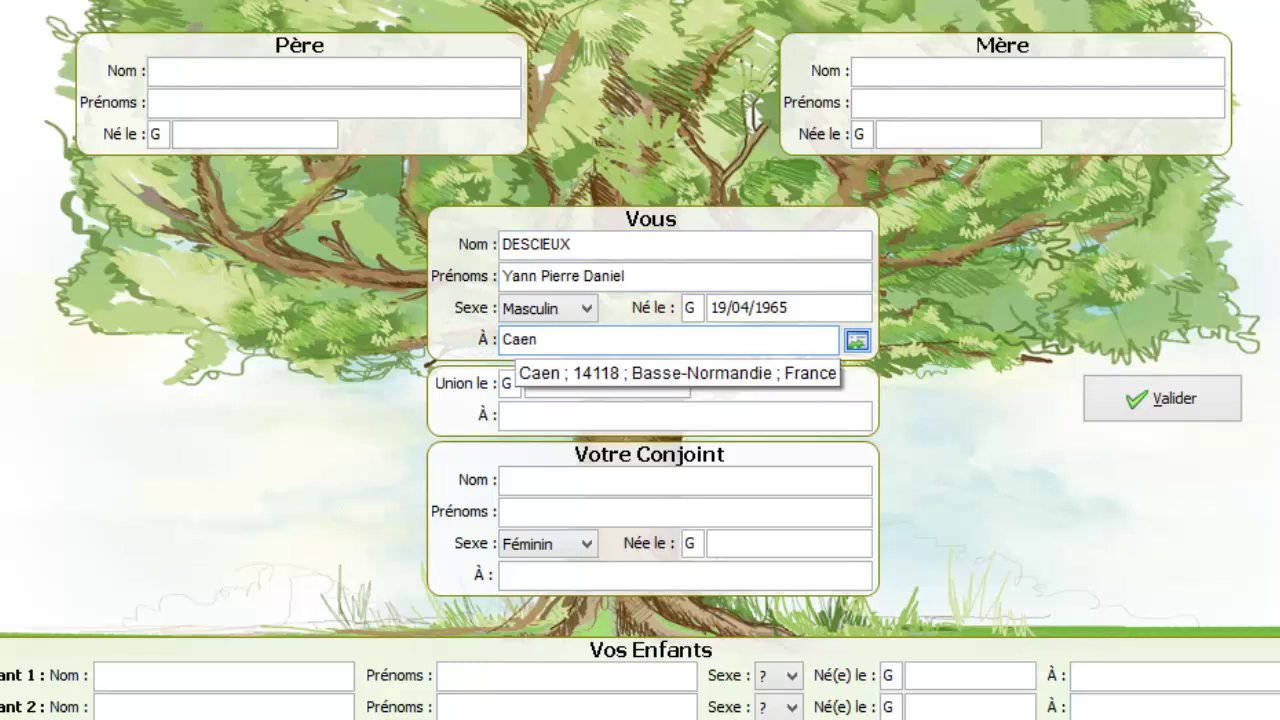
key(Return)
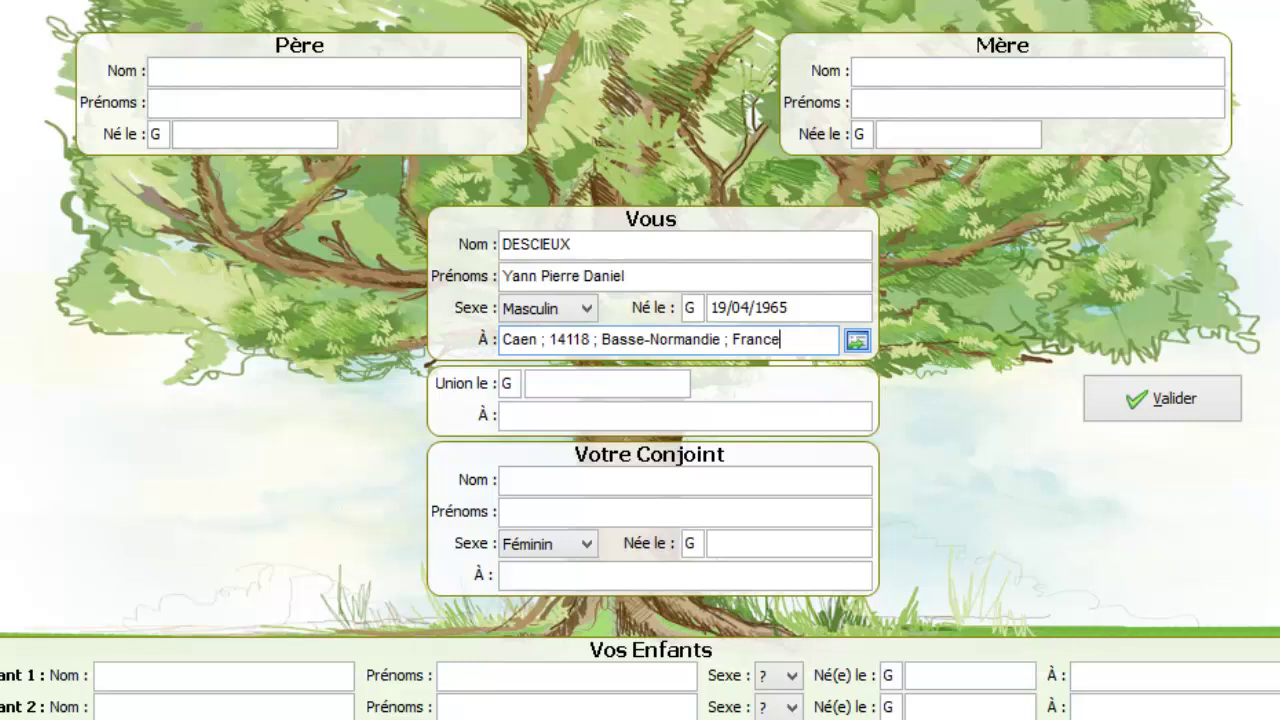
click(160, 102)
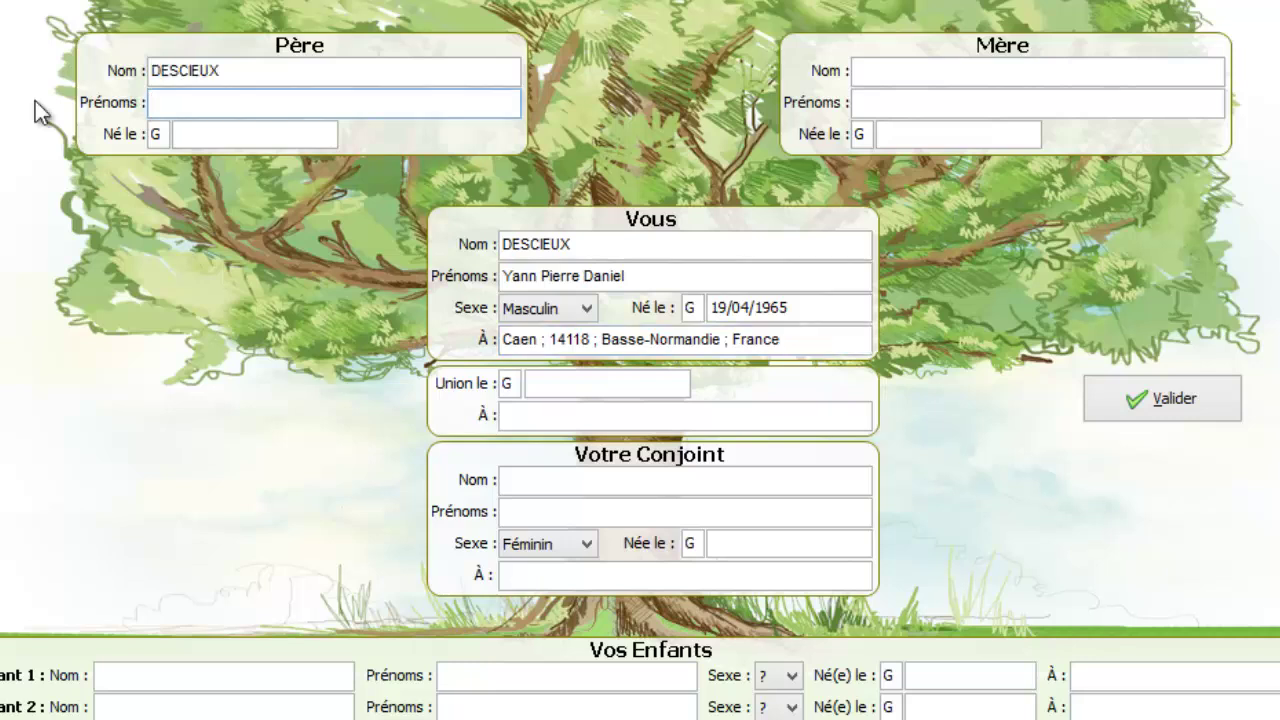
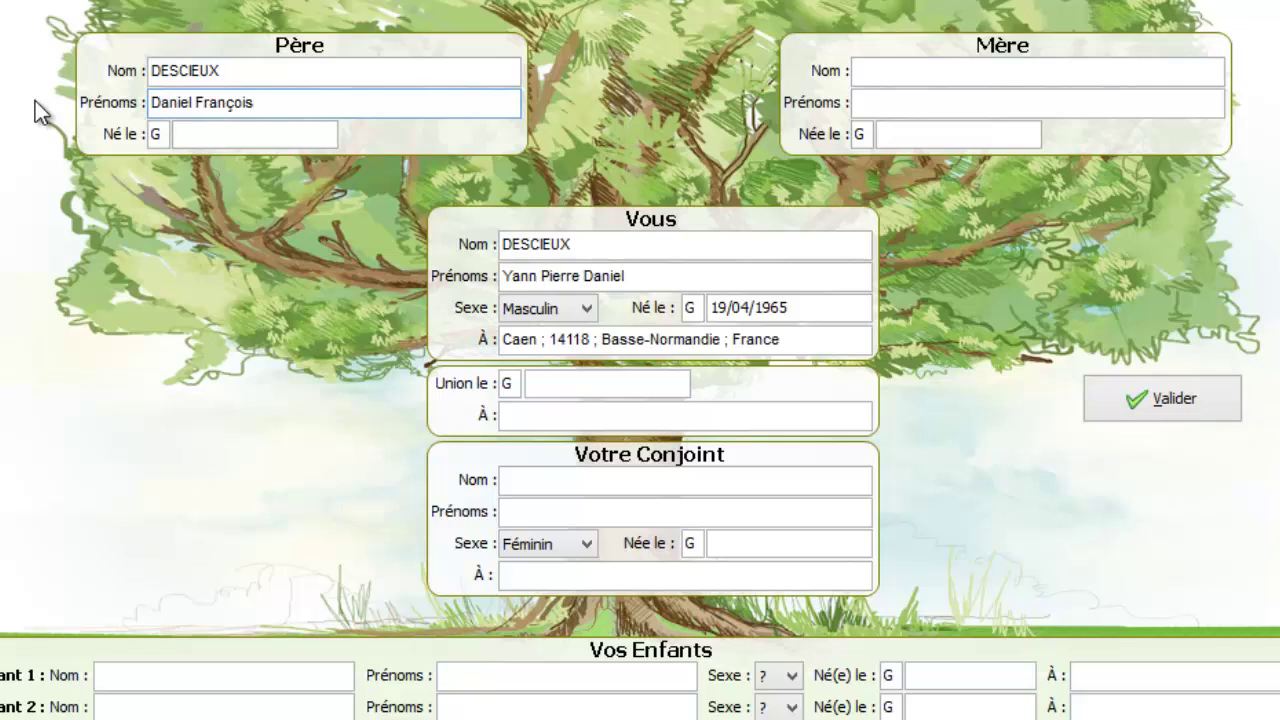
click(210, 134)
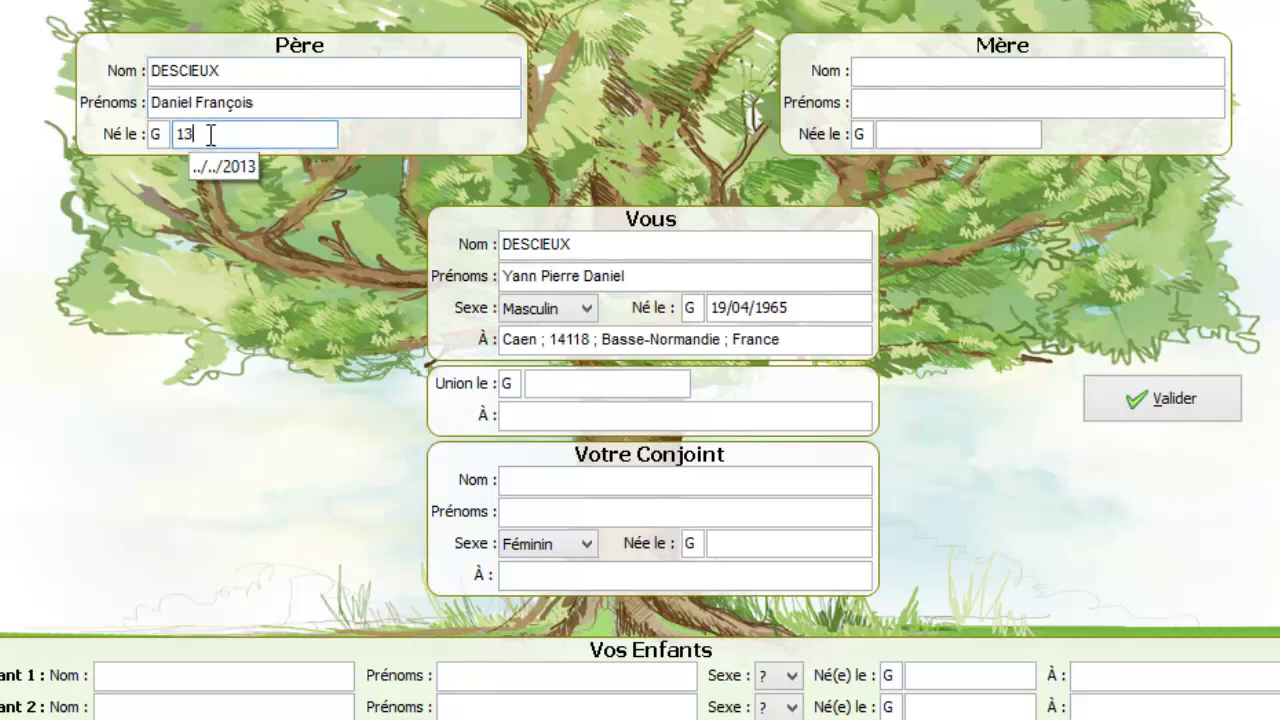
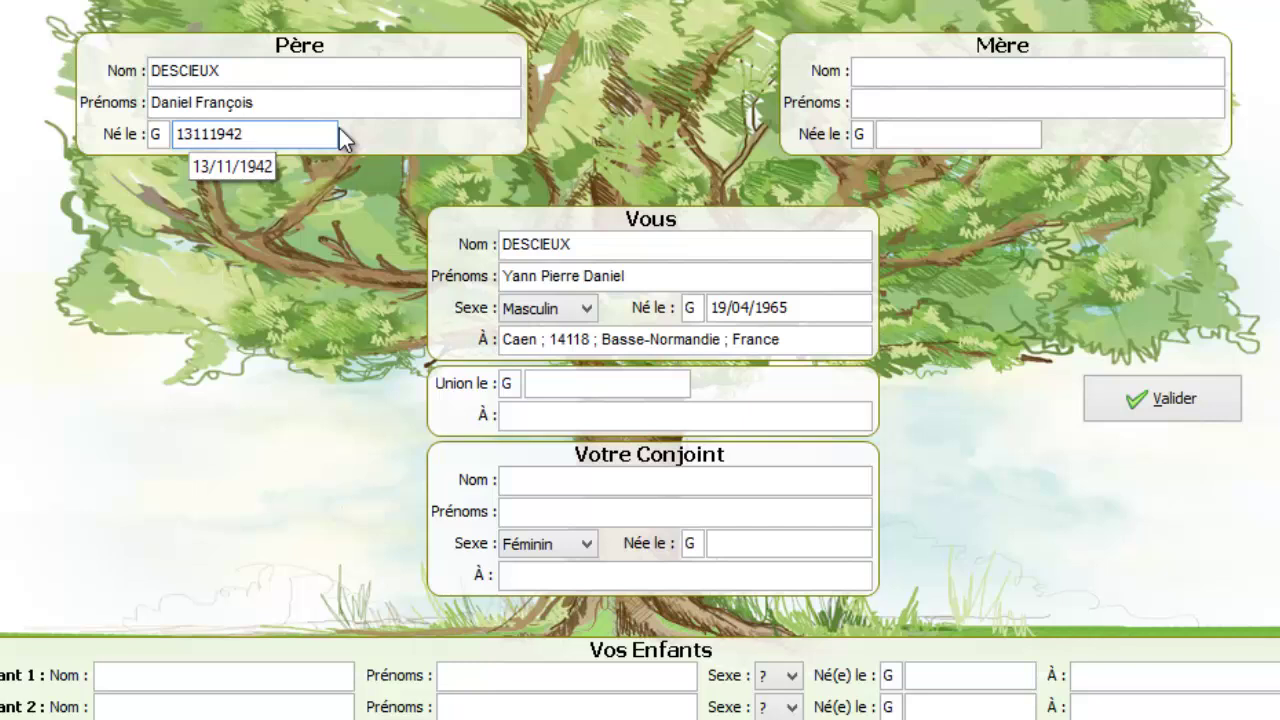
click(893, 67)
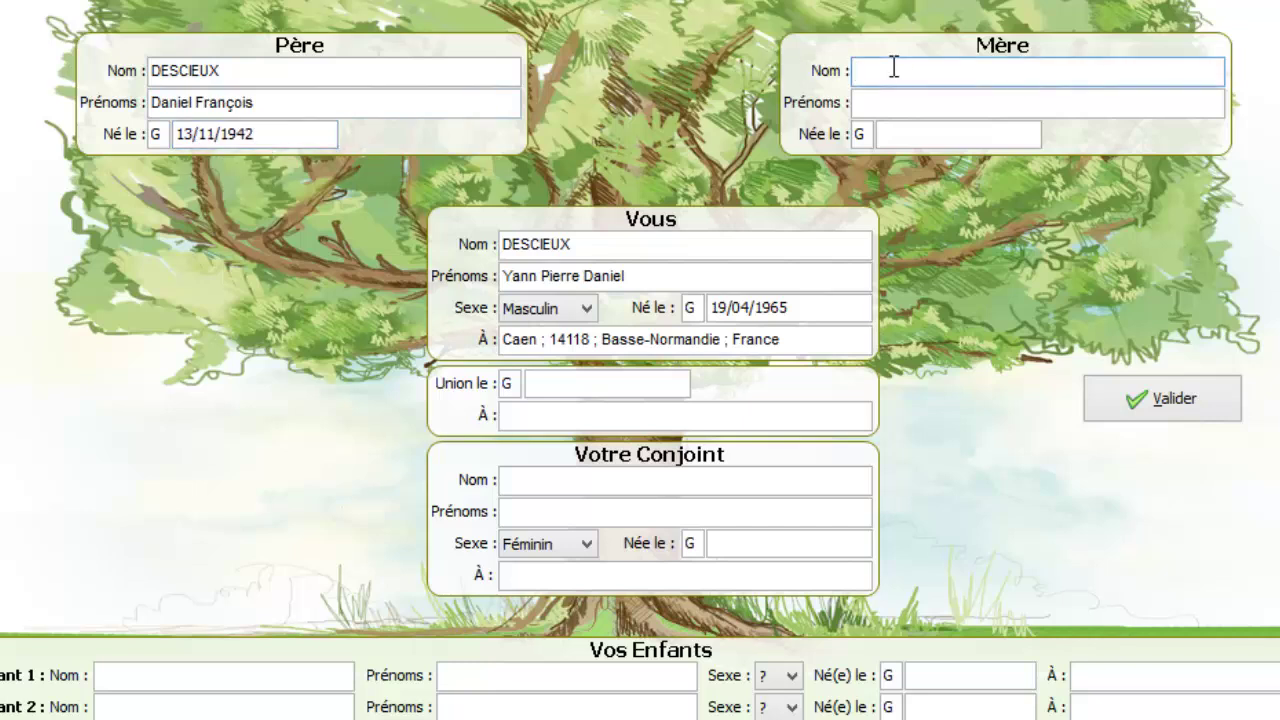
key(Tab)
click(918, 137)
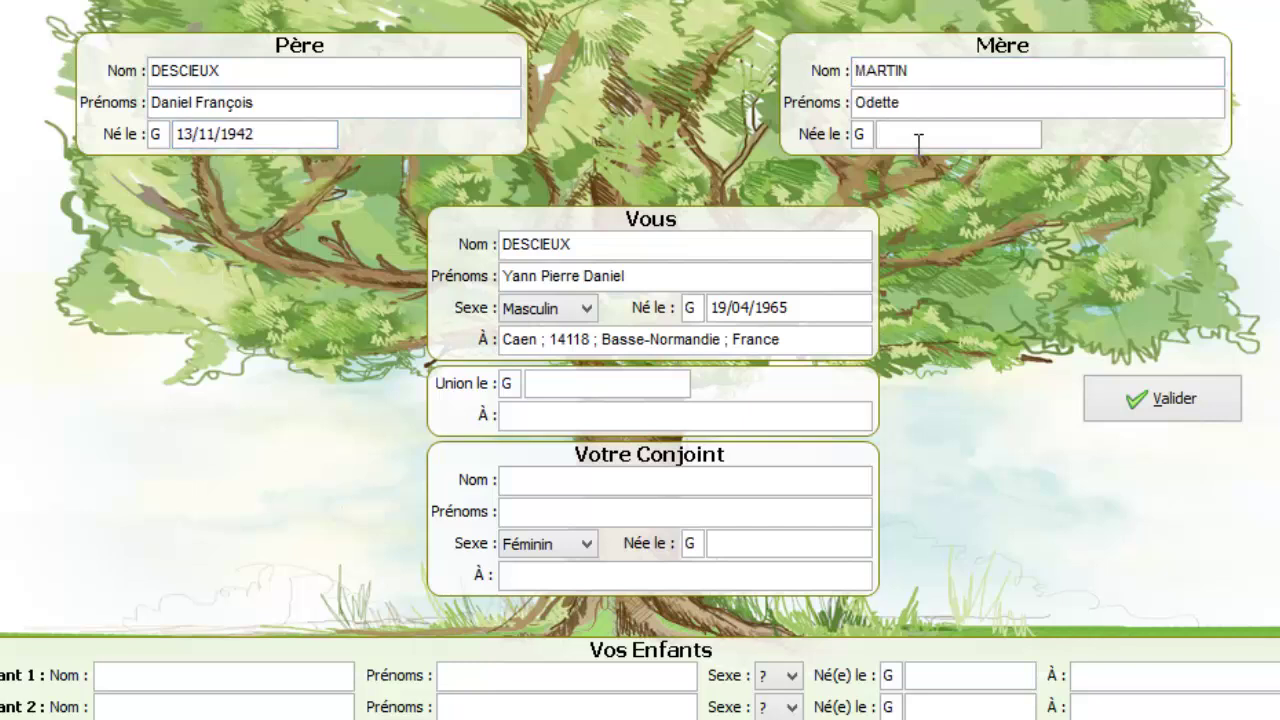
text(16061944)
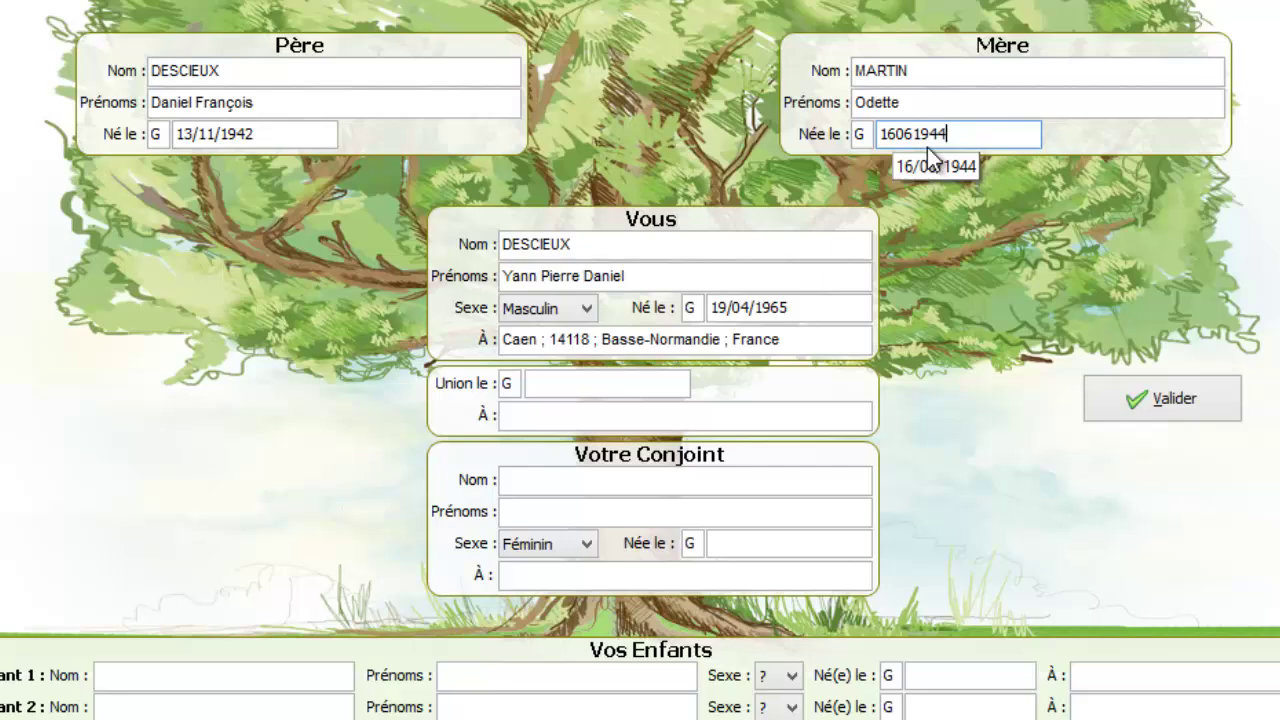
Step: Validate the form into the tree, then start typing the clinic name as the detailed birth location
click(1134, 410)
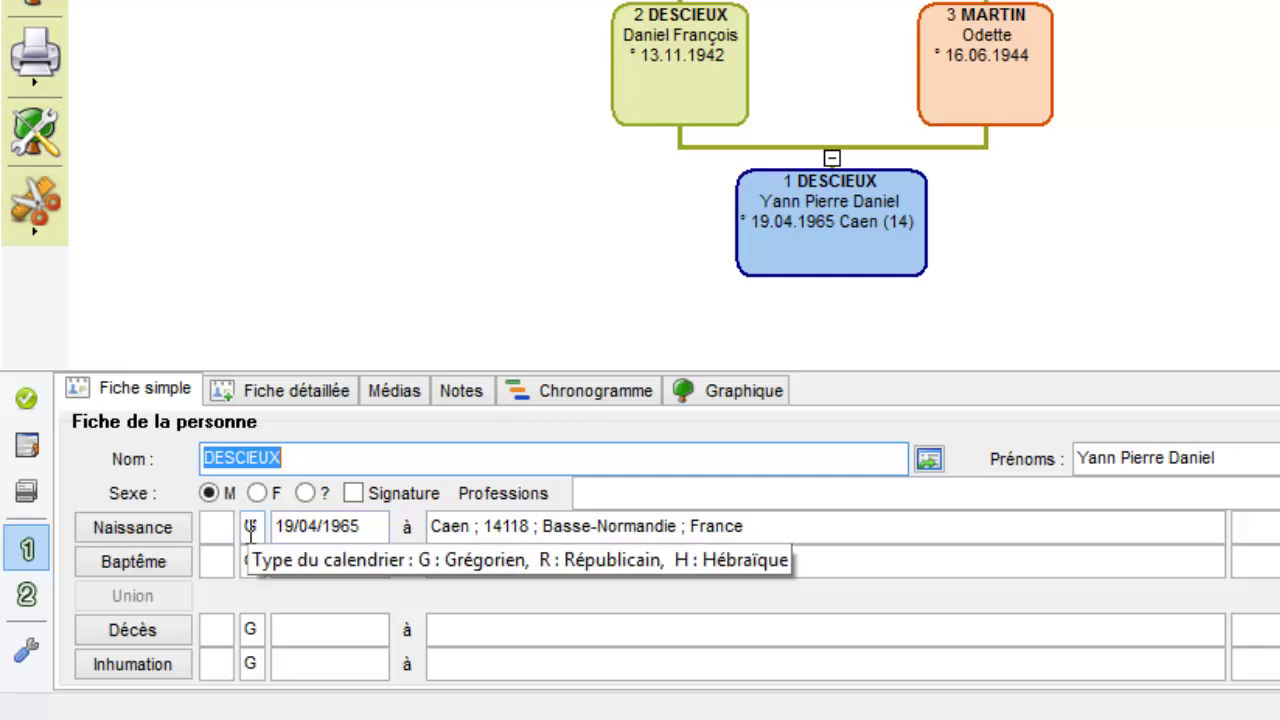
click(250, 527)
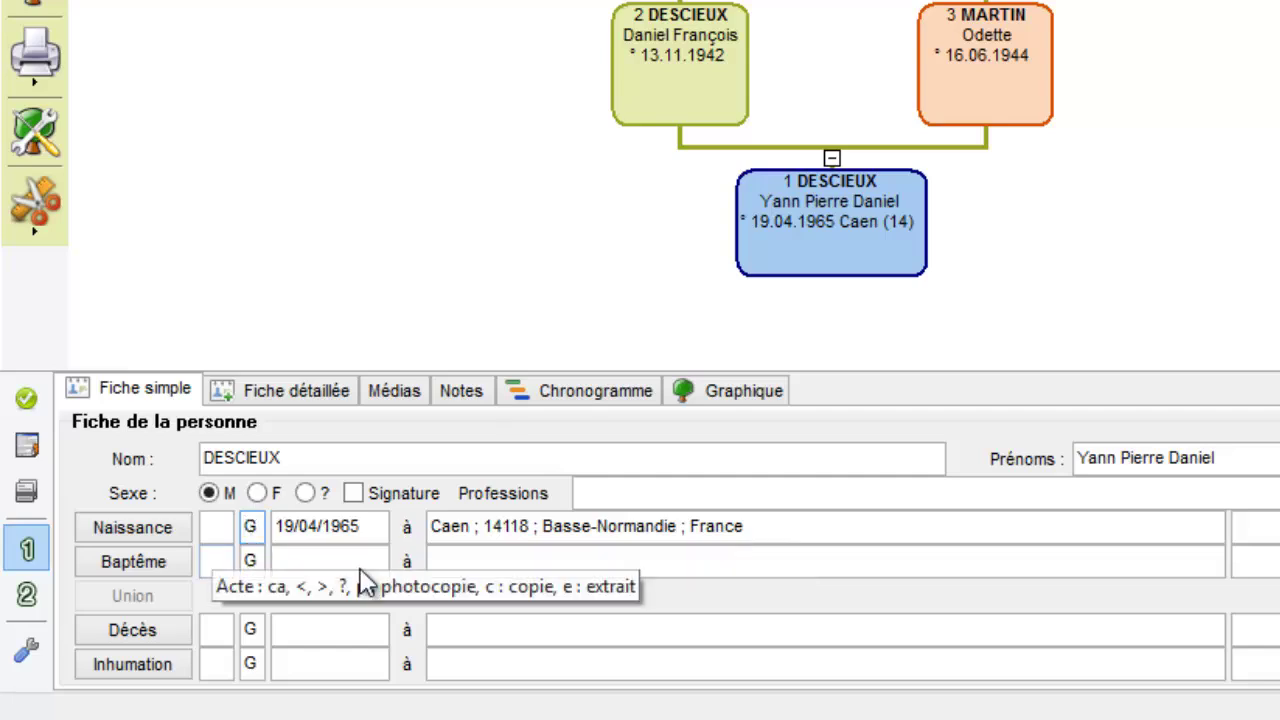
click(431, 527)
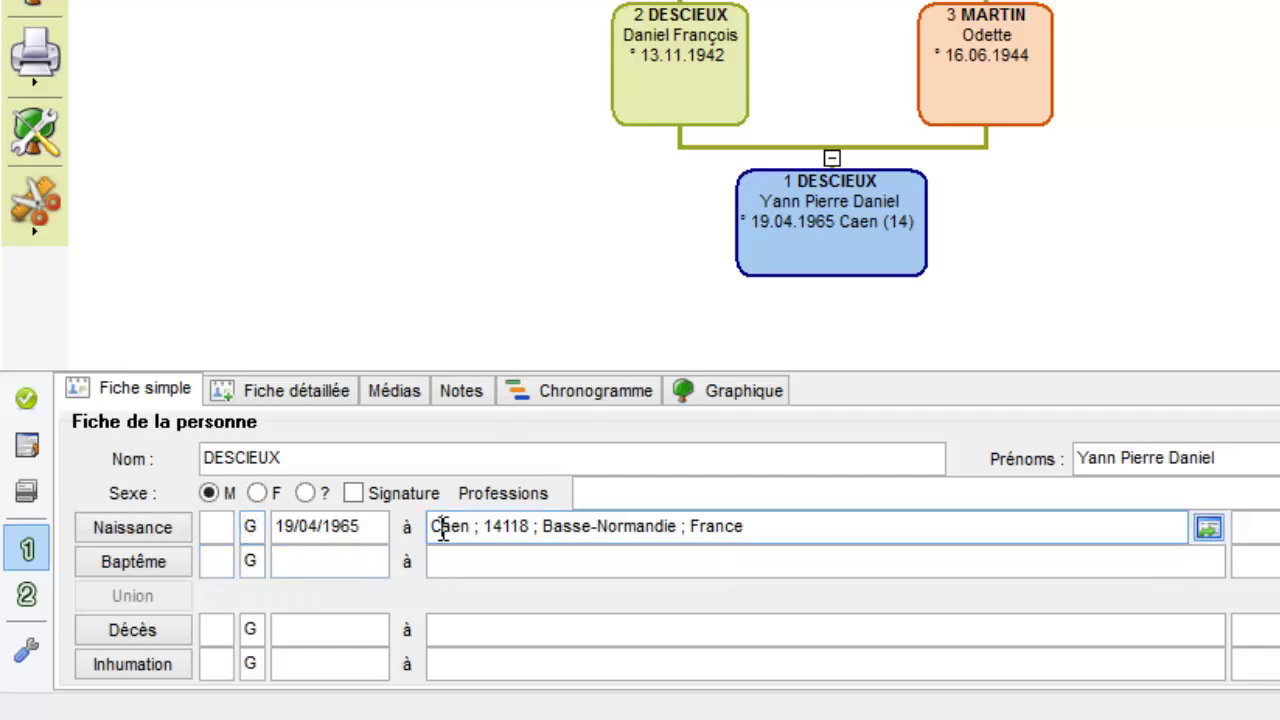
click(1252, 528)
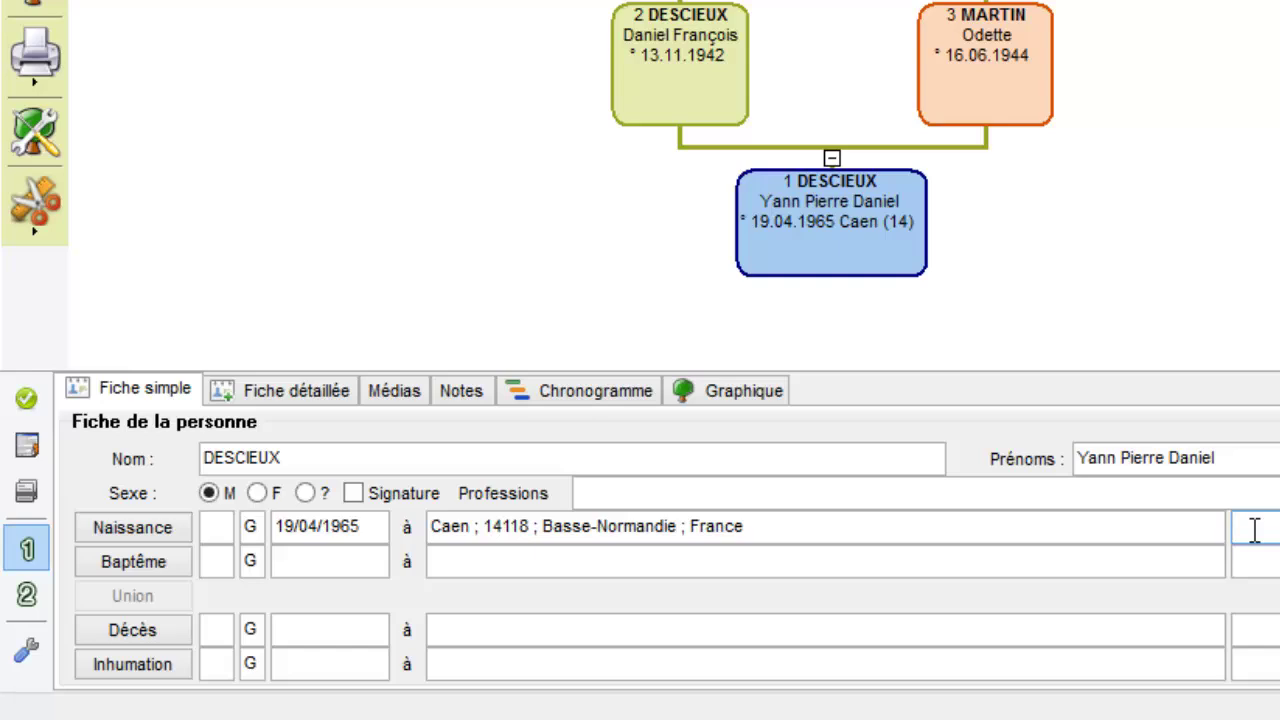
text(Cm)
text(inique)
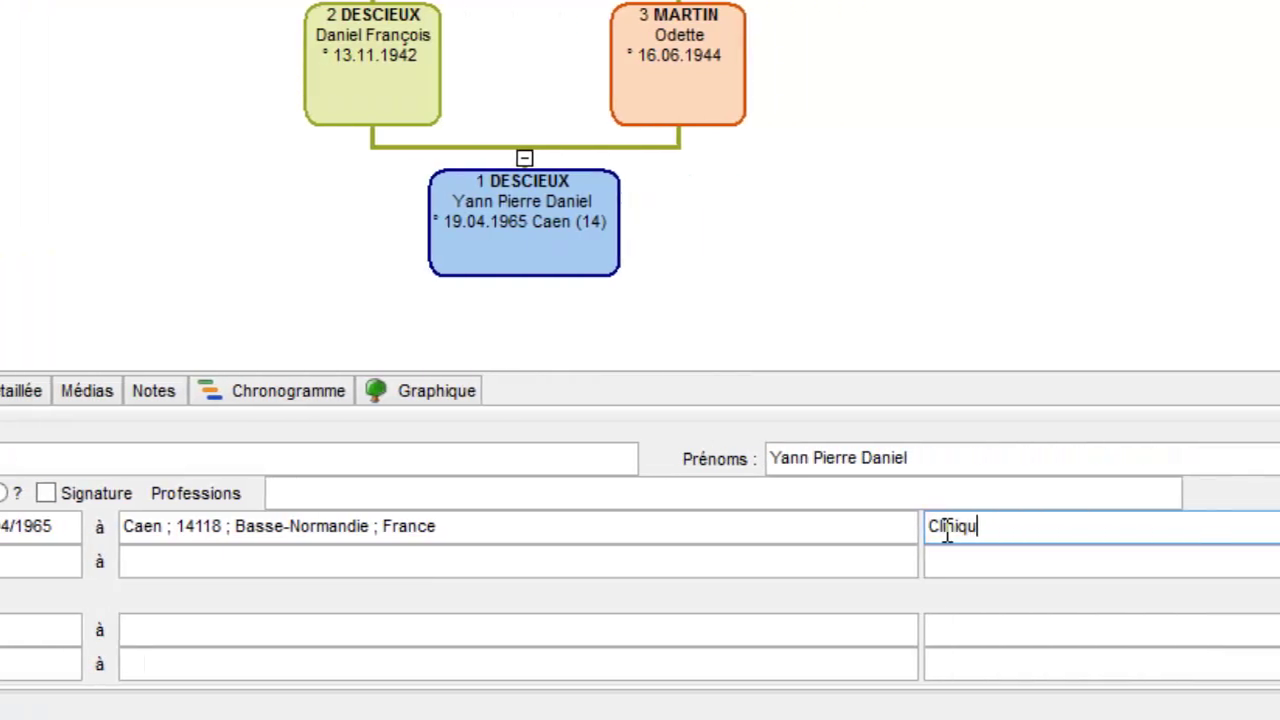
text( de la P)
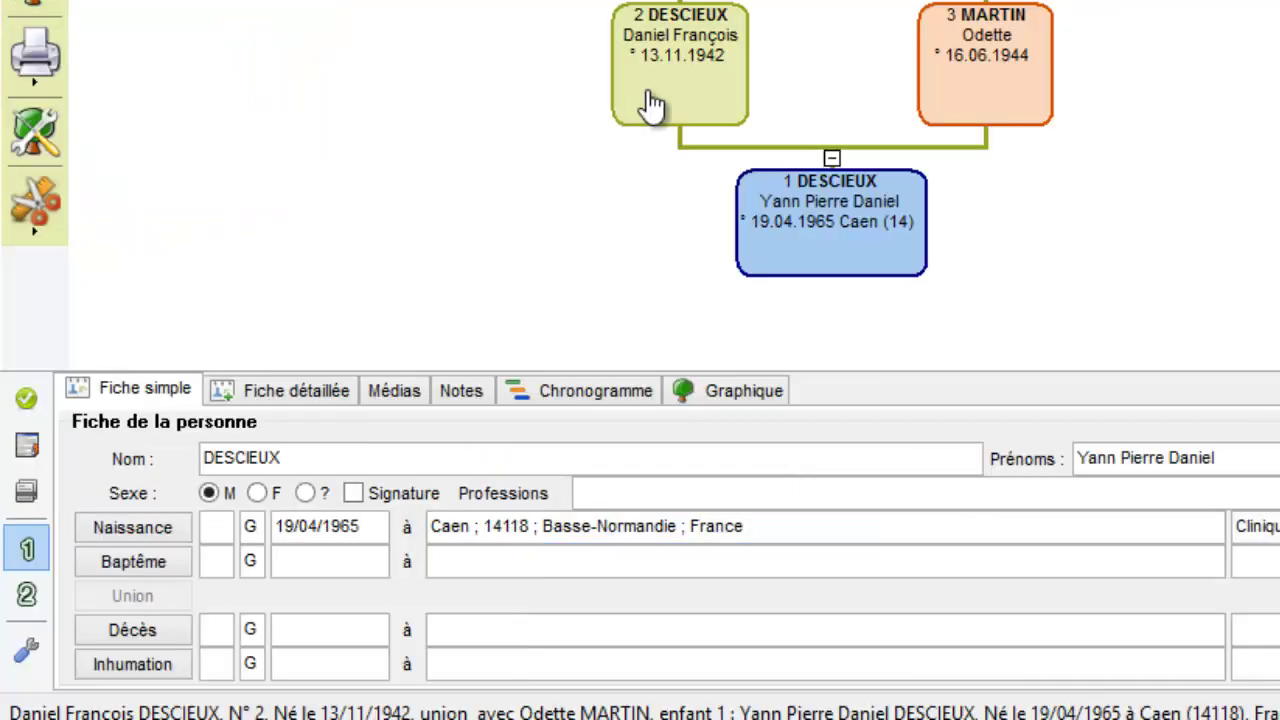
Step: Select the father and type 'Falai' as his birthplace
click(657, 106)
click(483, 530)
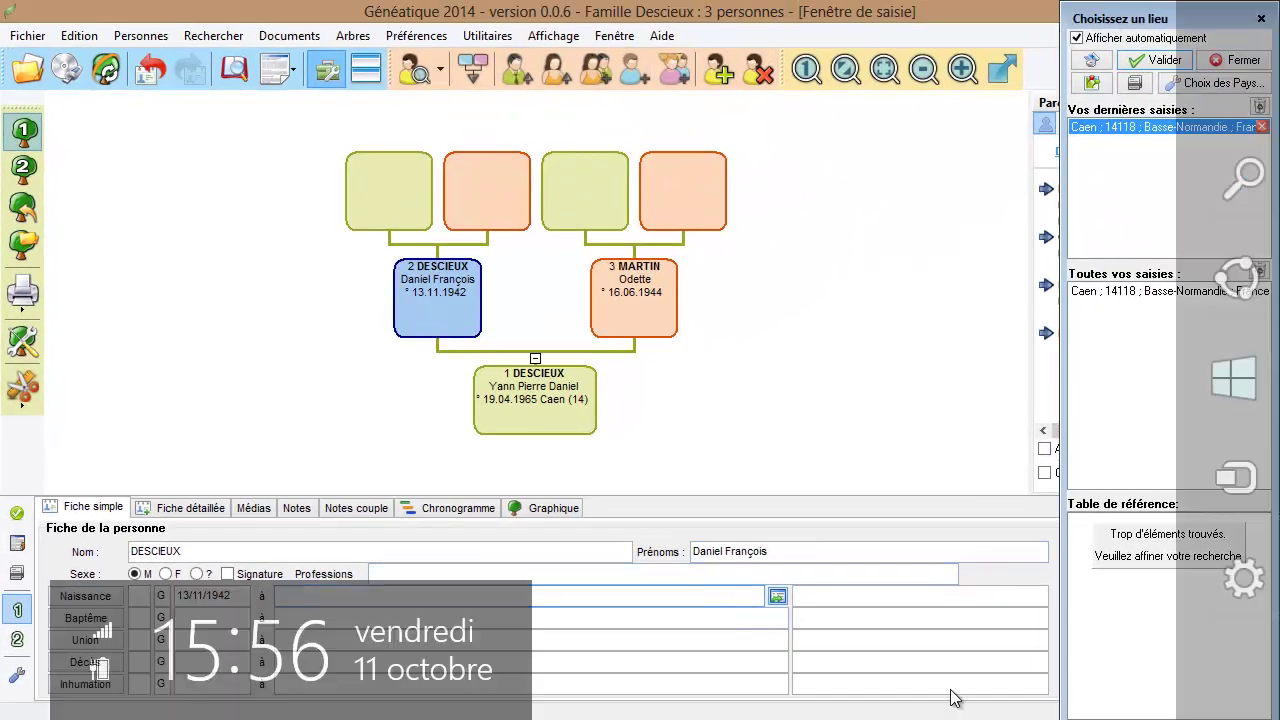
text(Falai)
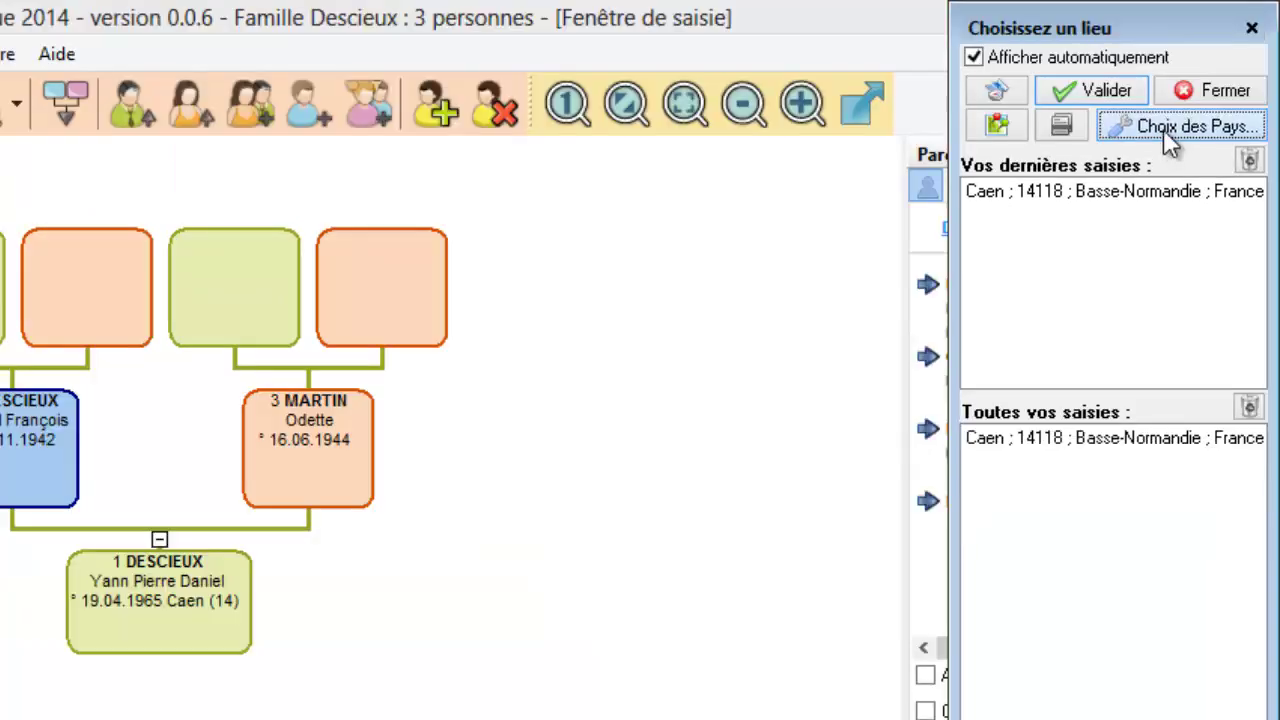
Step: Add Switzerland and the French INSEE number to place options, then pick Falaise, Basse-Normandie
click(1163, 129)
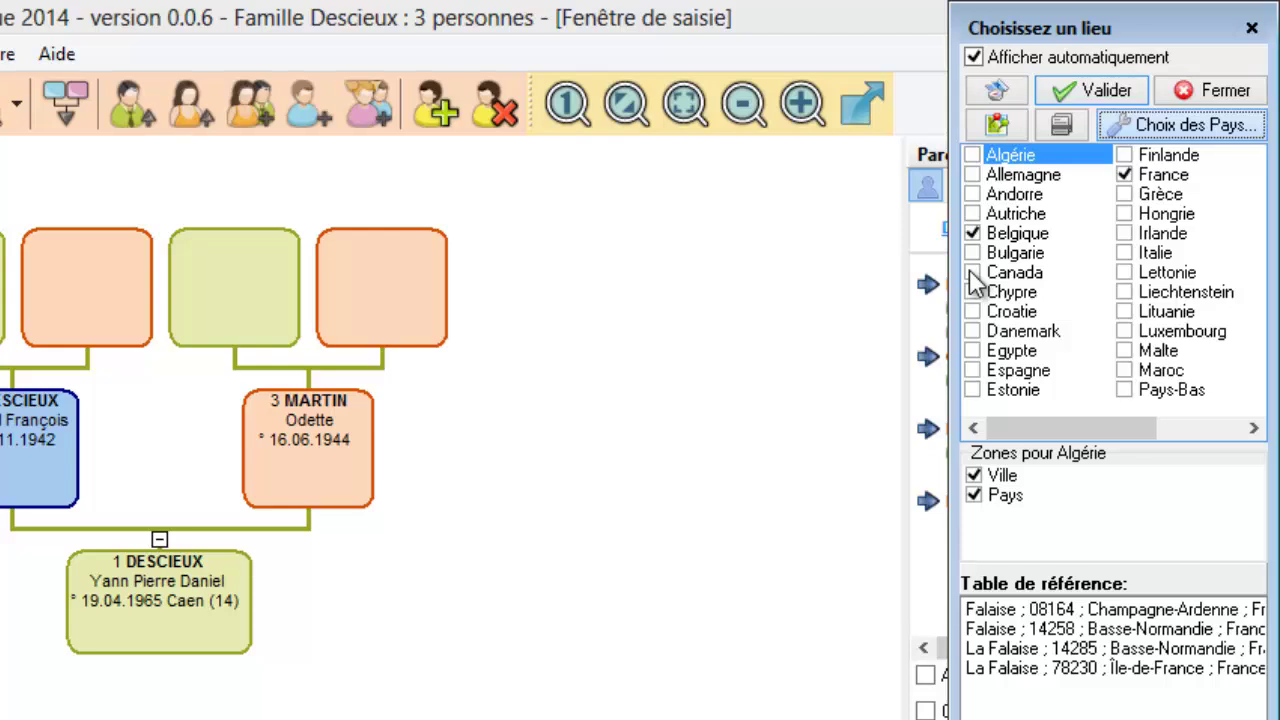
drag(1056, 424, 1178, 431)
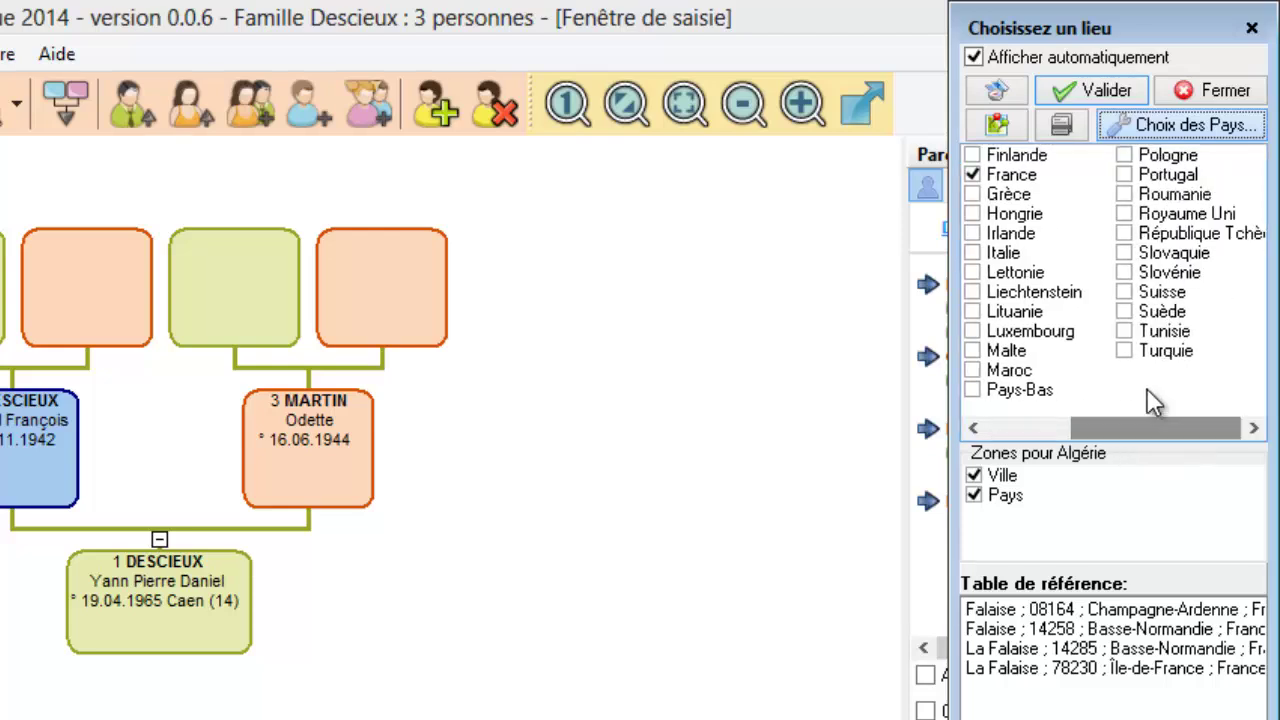
click(1126, 293)
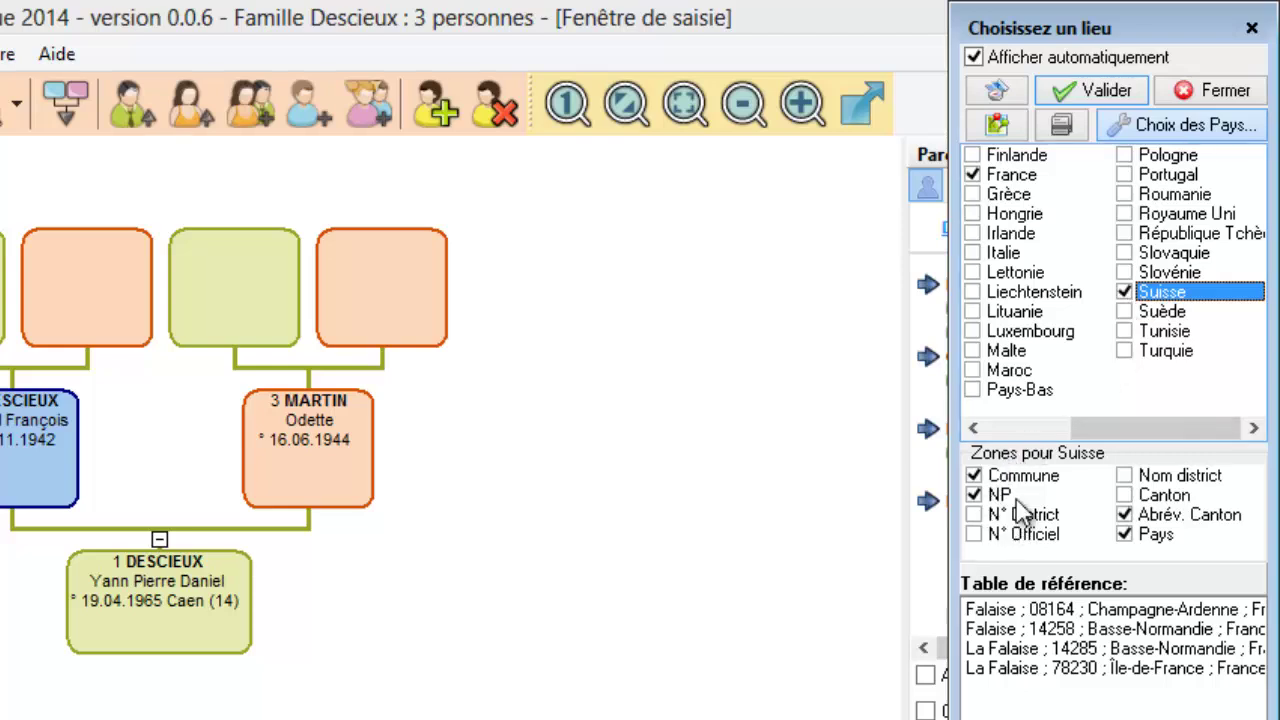
click(1012, 178)
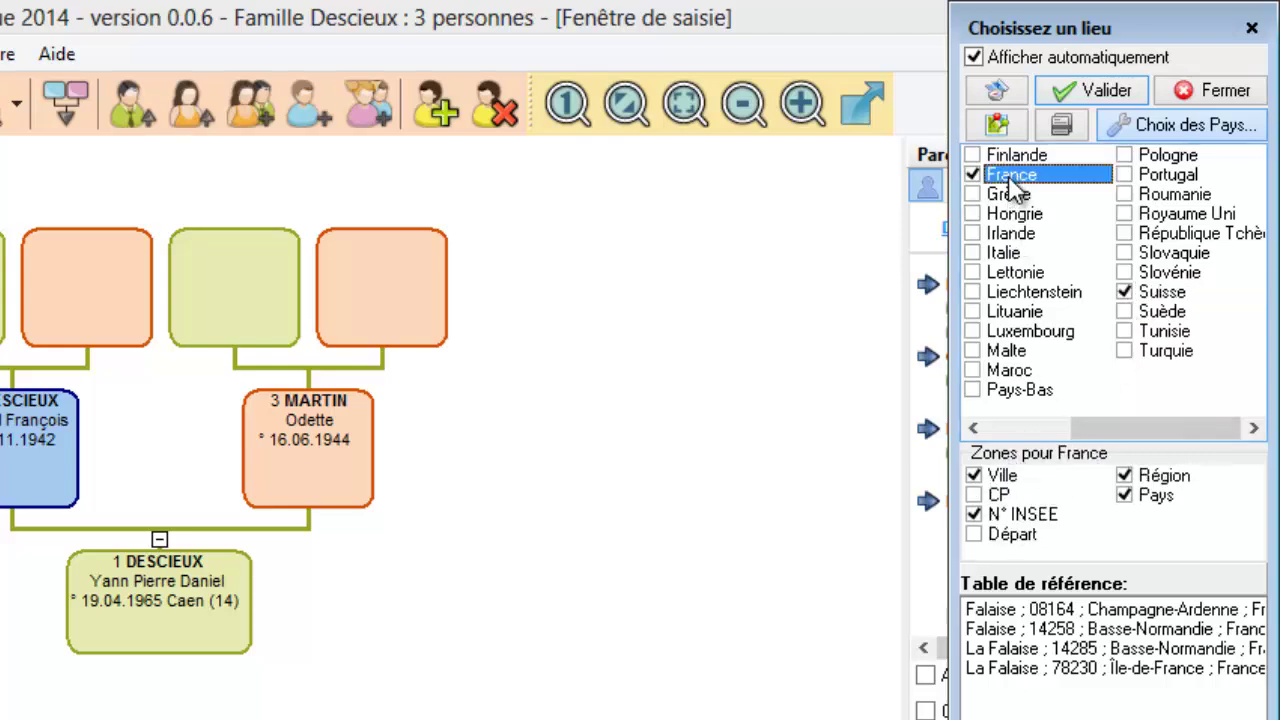
click(973, 514)
double_click(1044, 630)
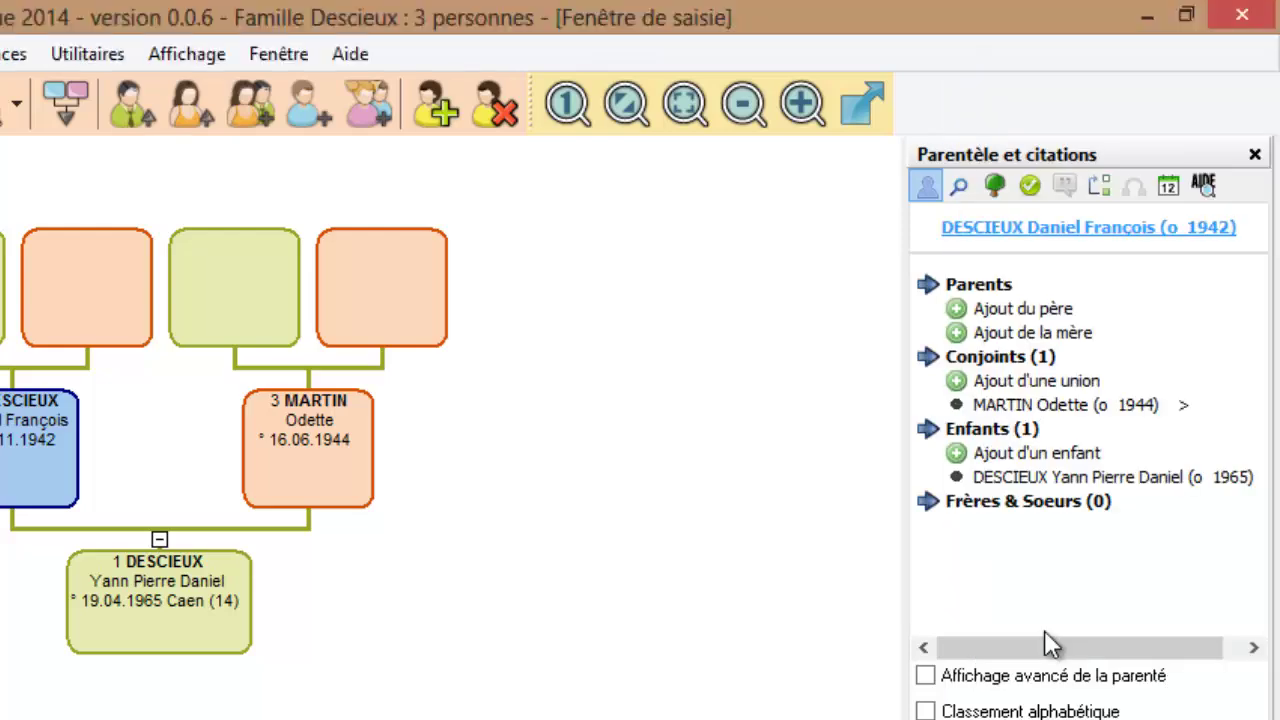
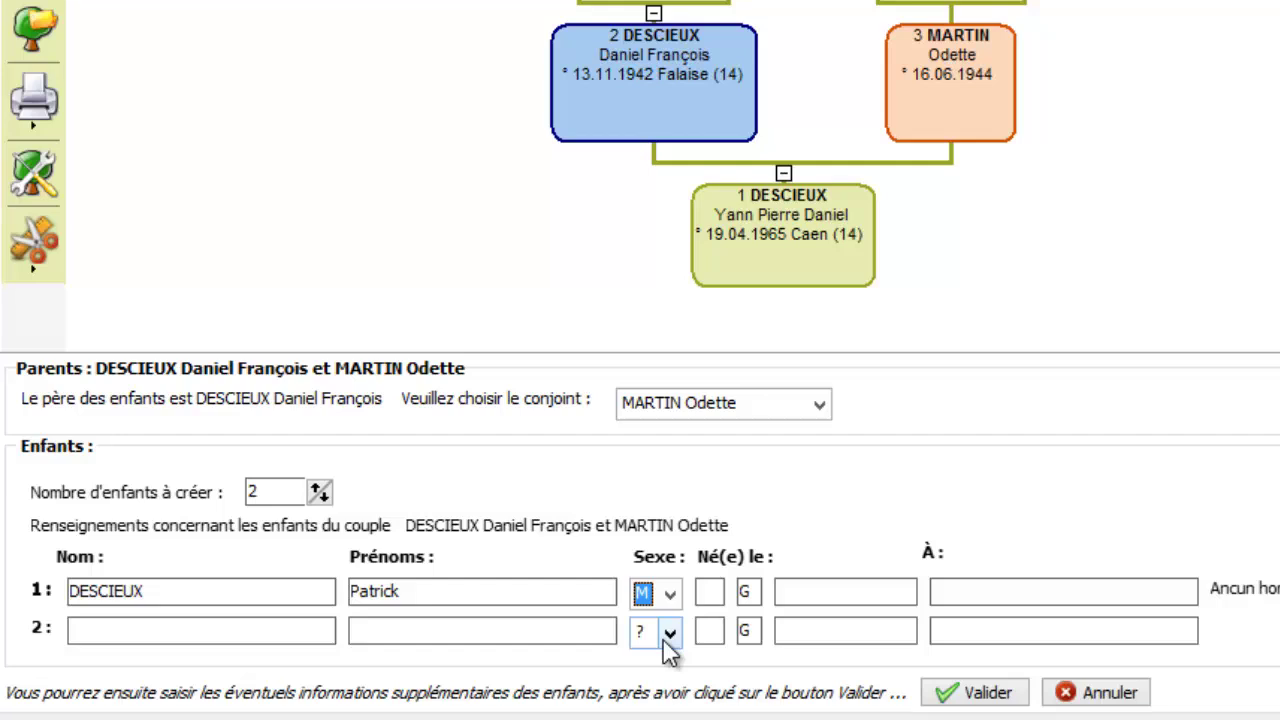
Step: Give Patrick an approximate birth year of 1960 and birthplace Caen
click(798, 591)
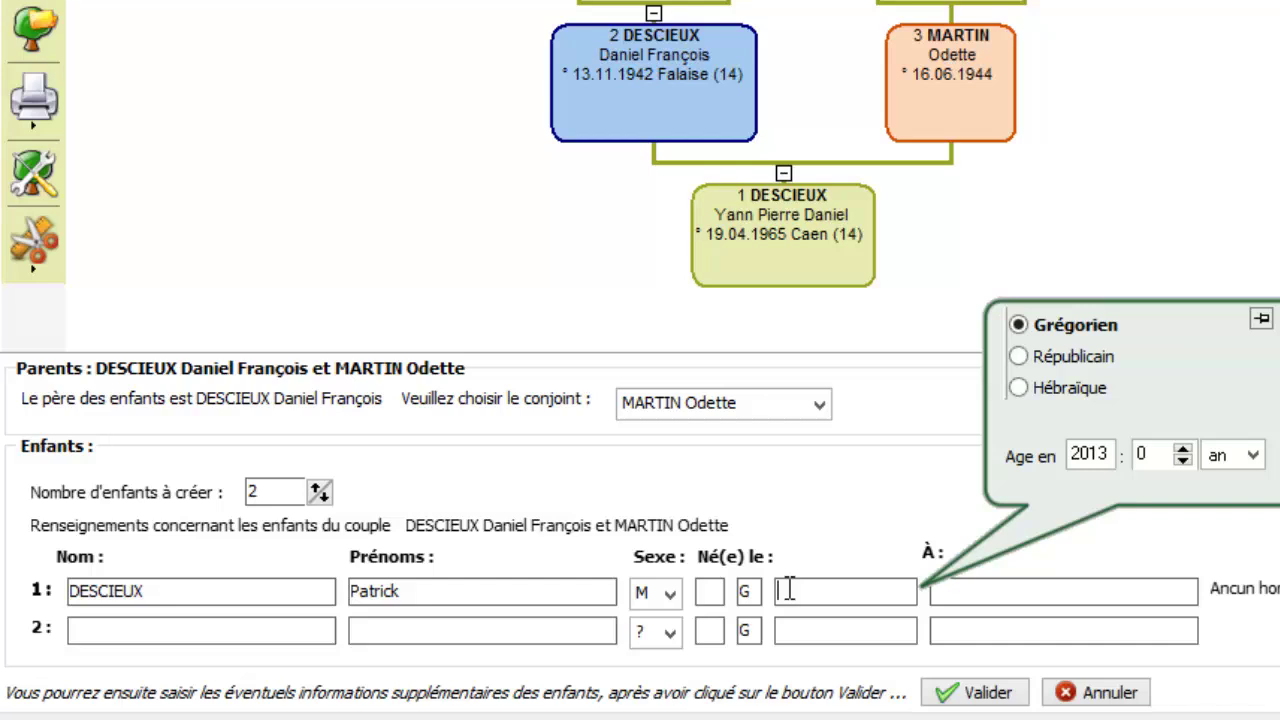
click(719, 592)
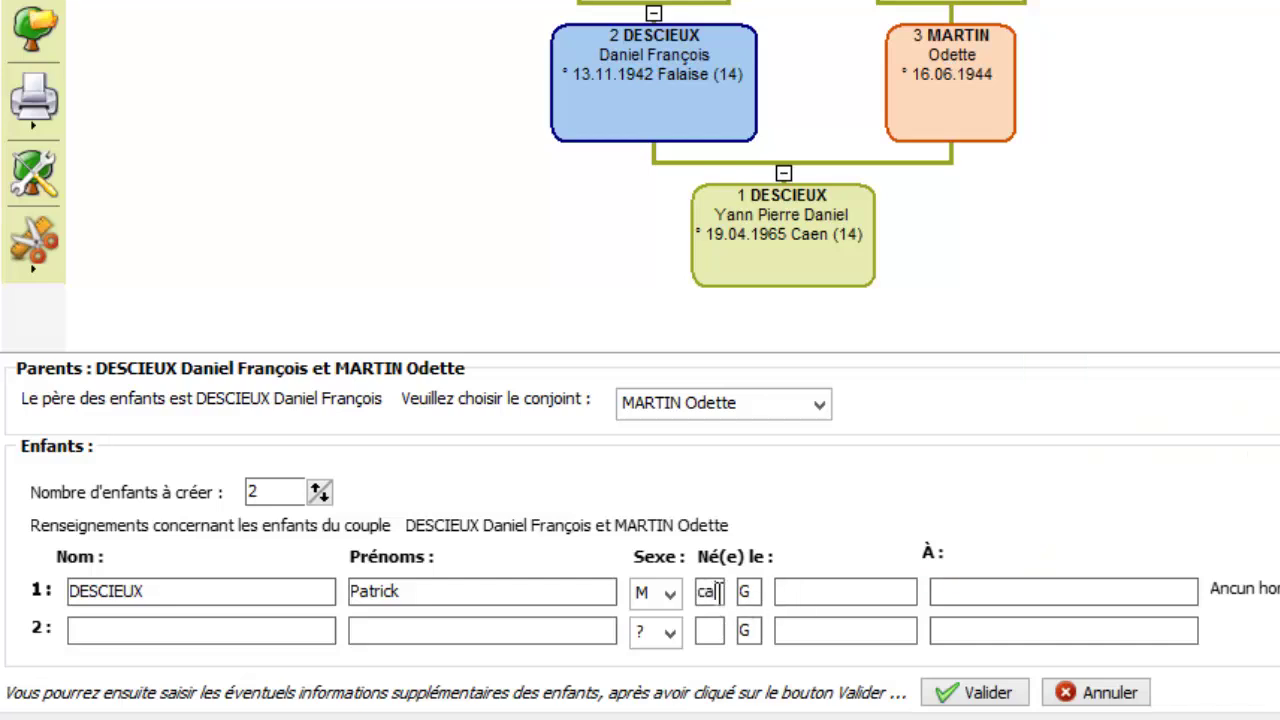
click(804, 584)
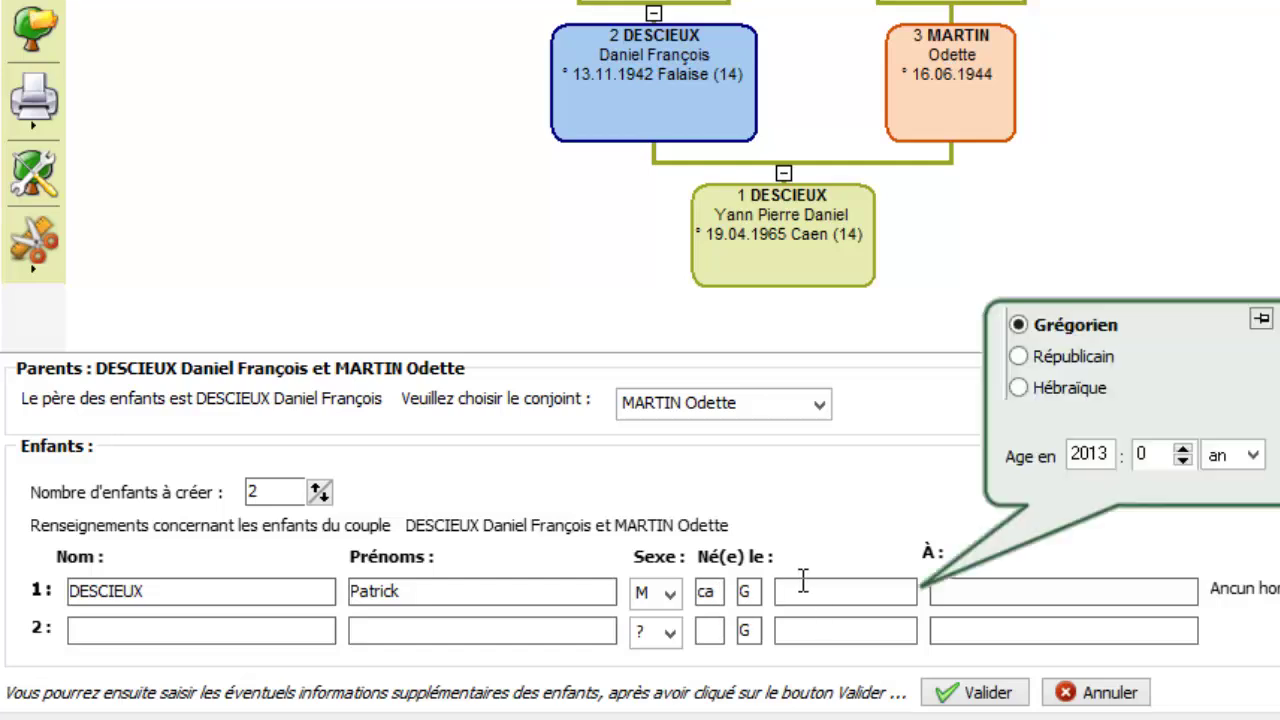
text(1960)
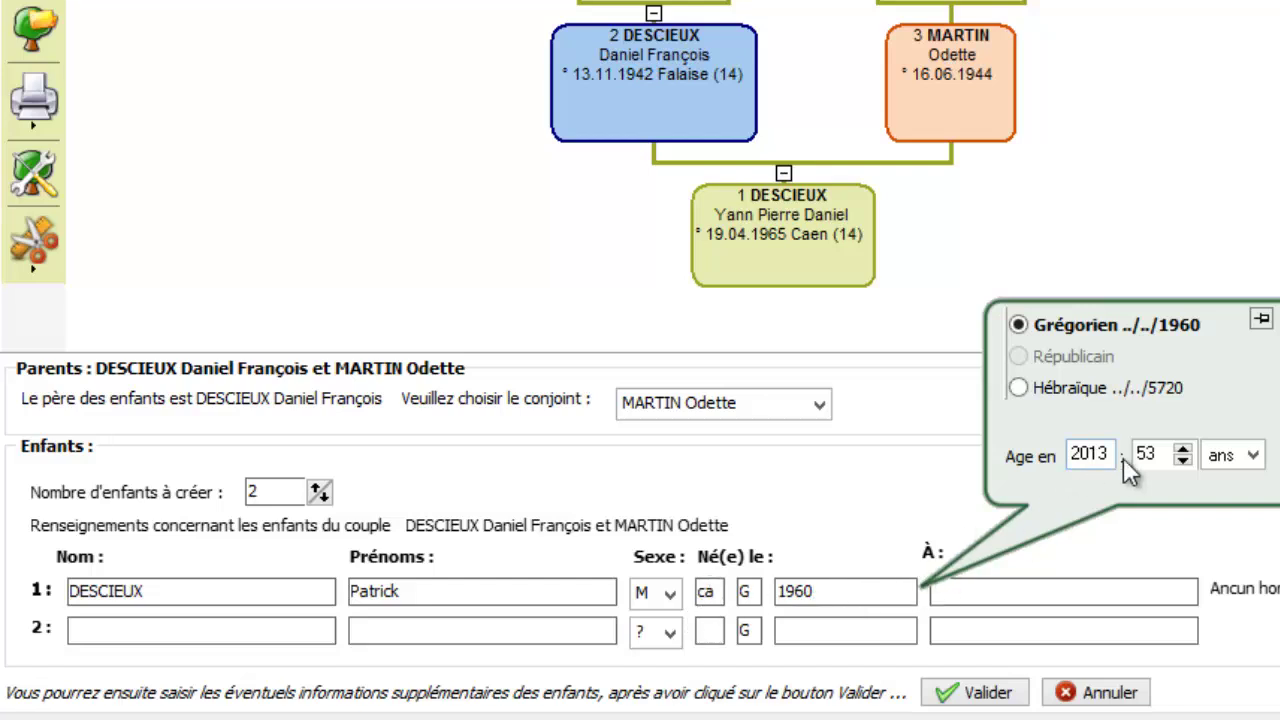
click(1040, 594)
text(Caen)
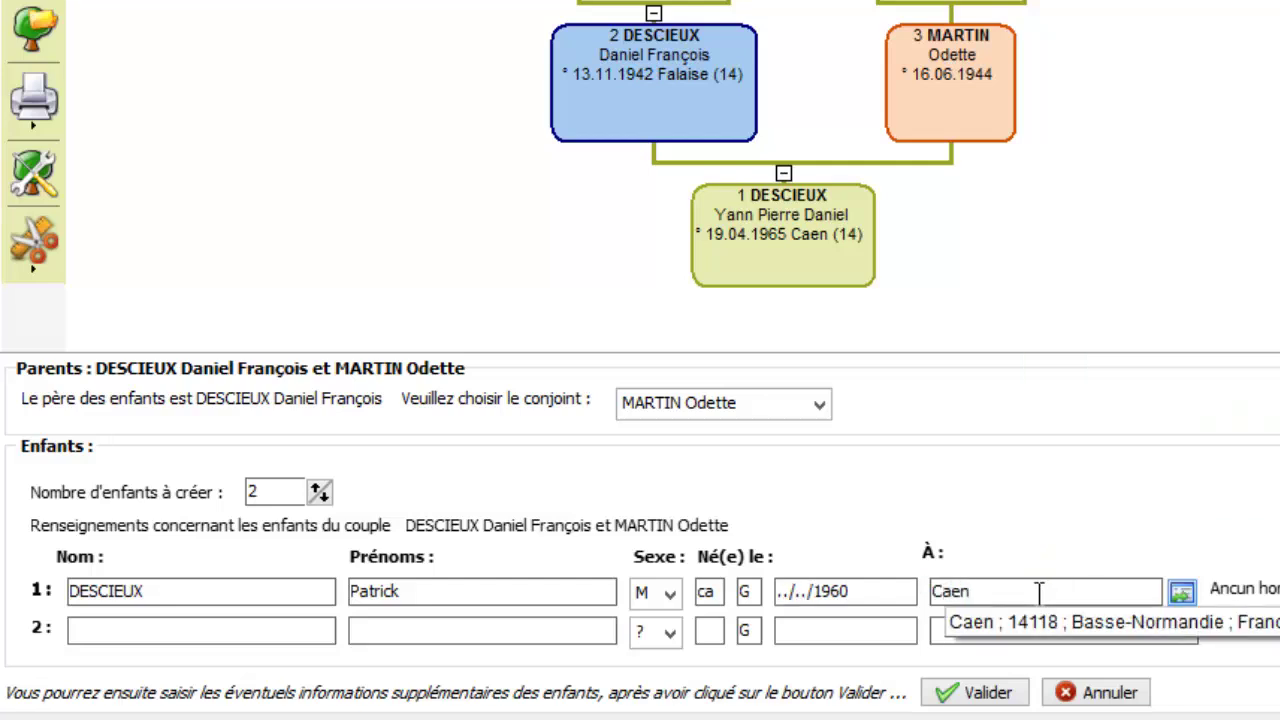
key(Return)
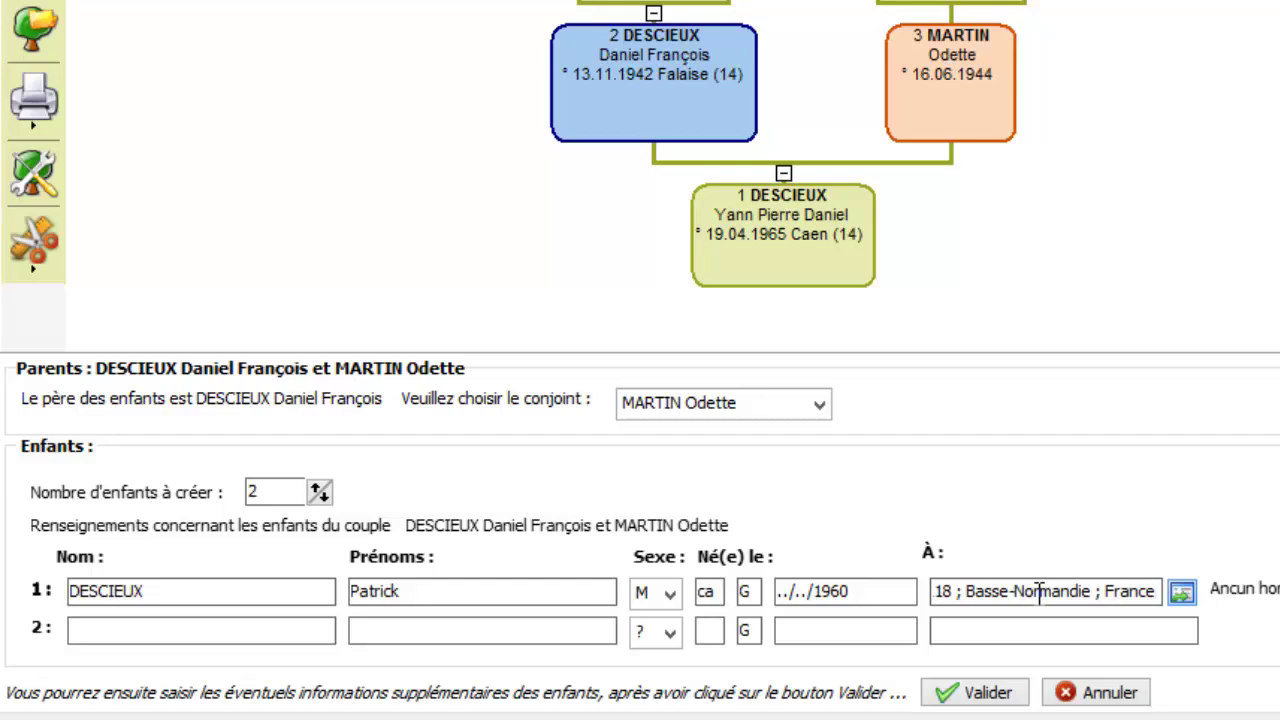
click(300, 628)
click(383, 628)
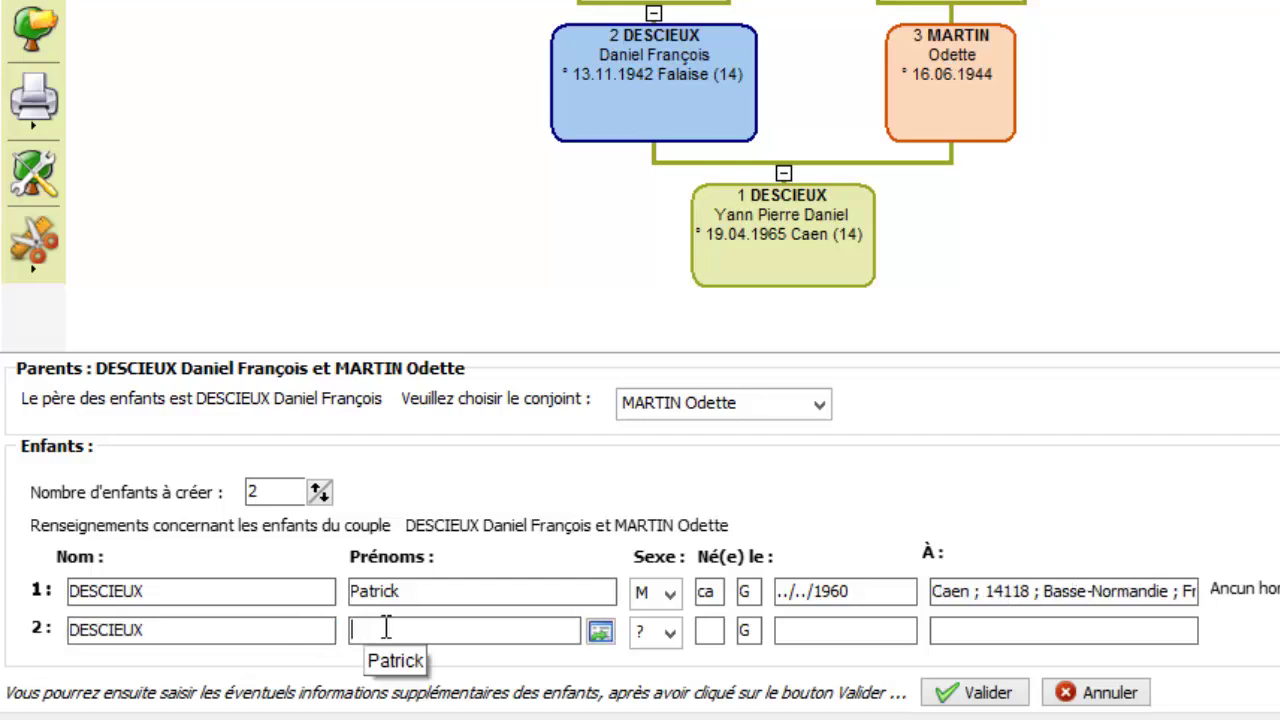
key(Tab)
click(790, 634)
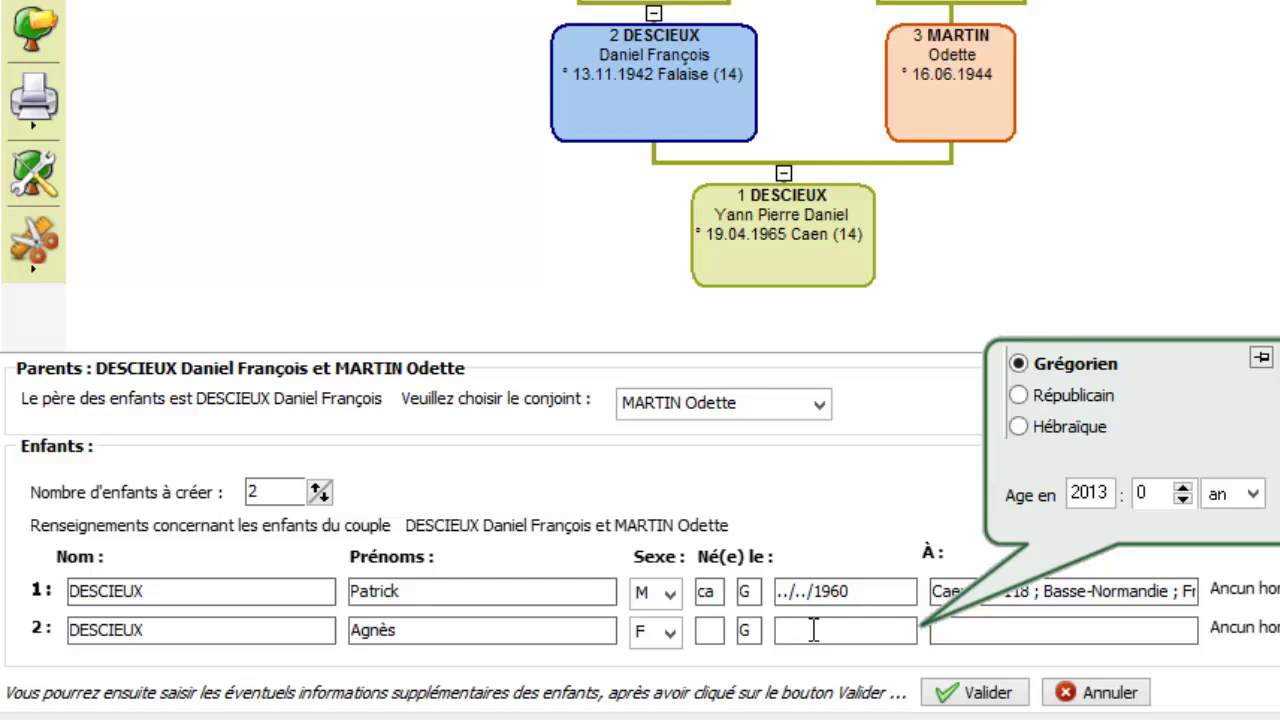
text(12041972)
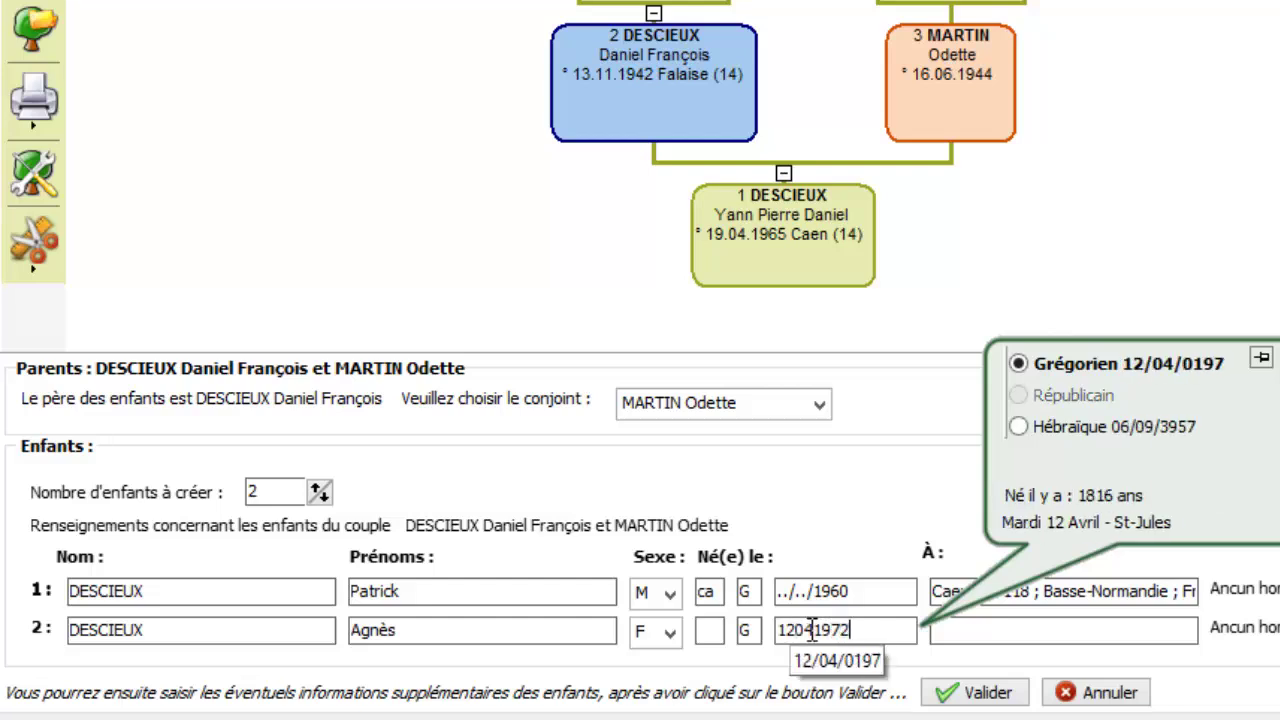
click(950, 630)
text(Saint)
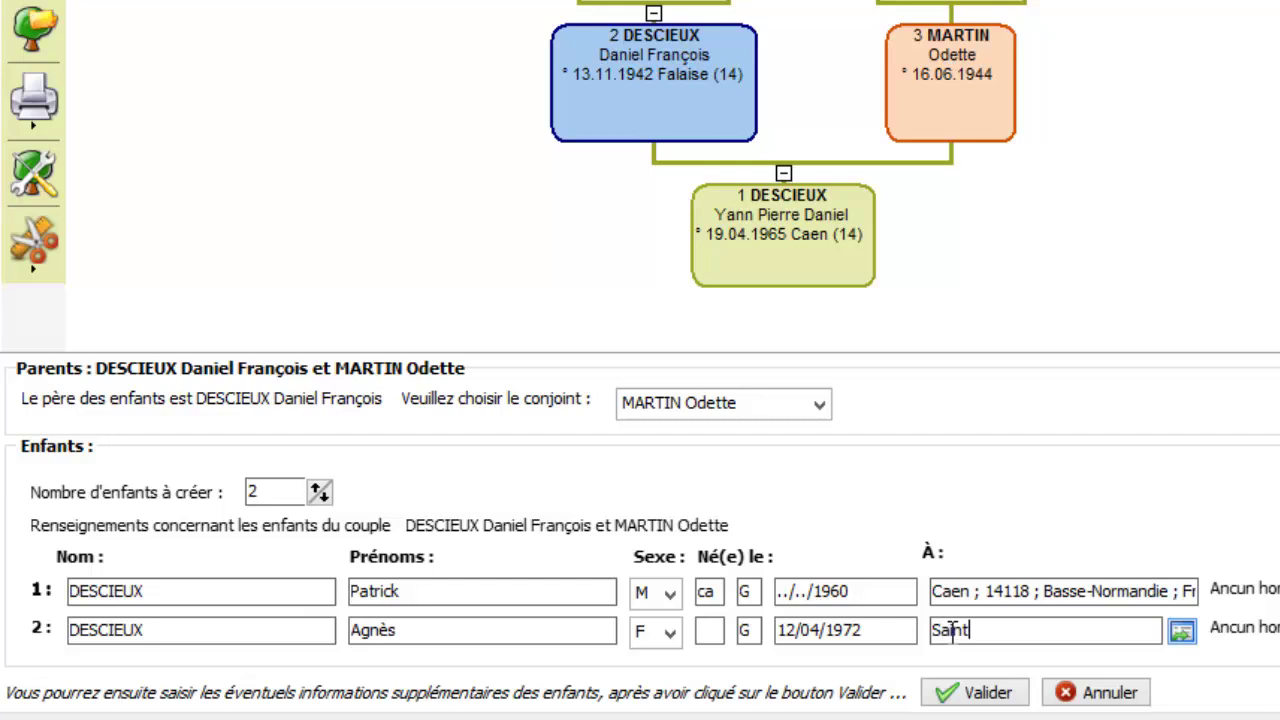
text( lo)
click(945, 691)
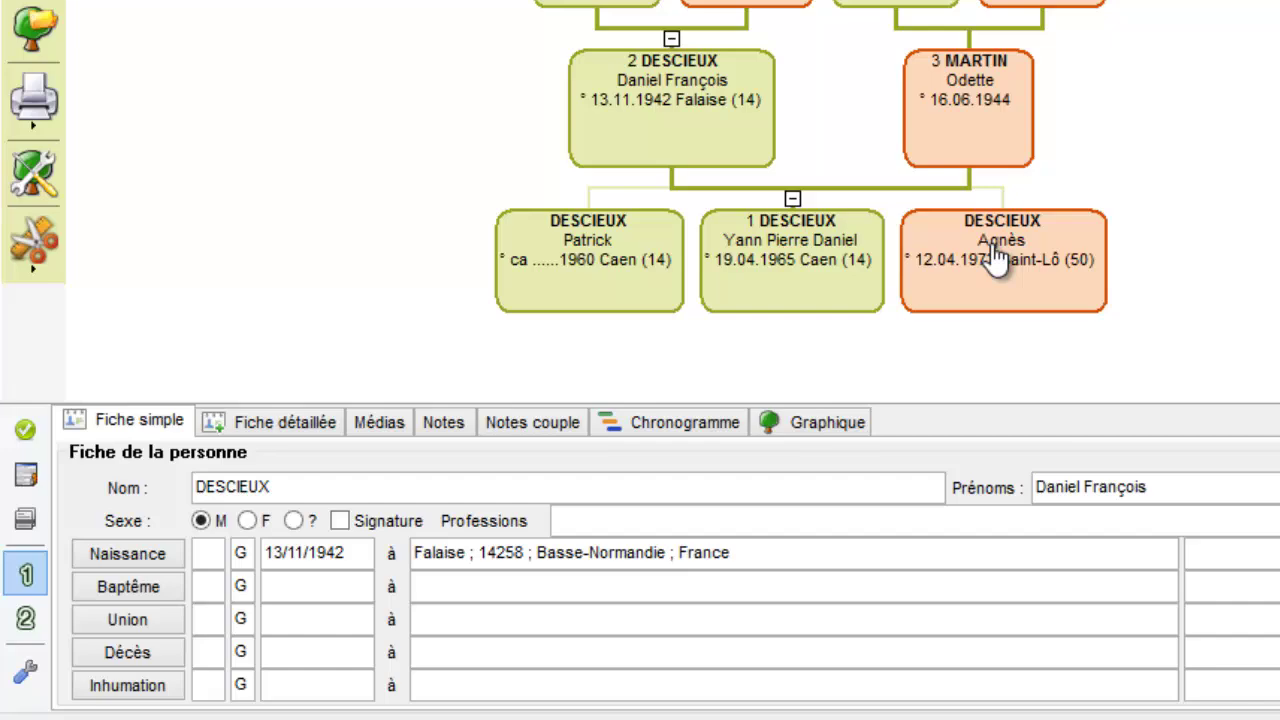
click(702, 112)
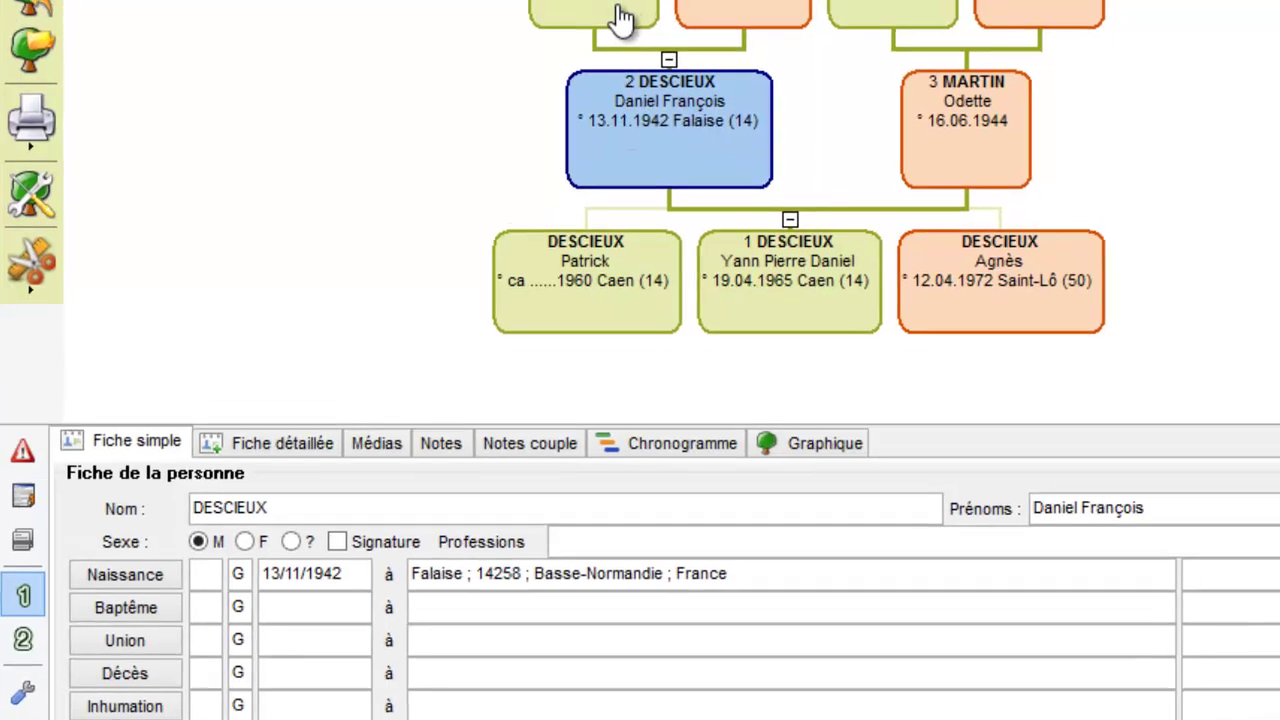
click(618, 4)
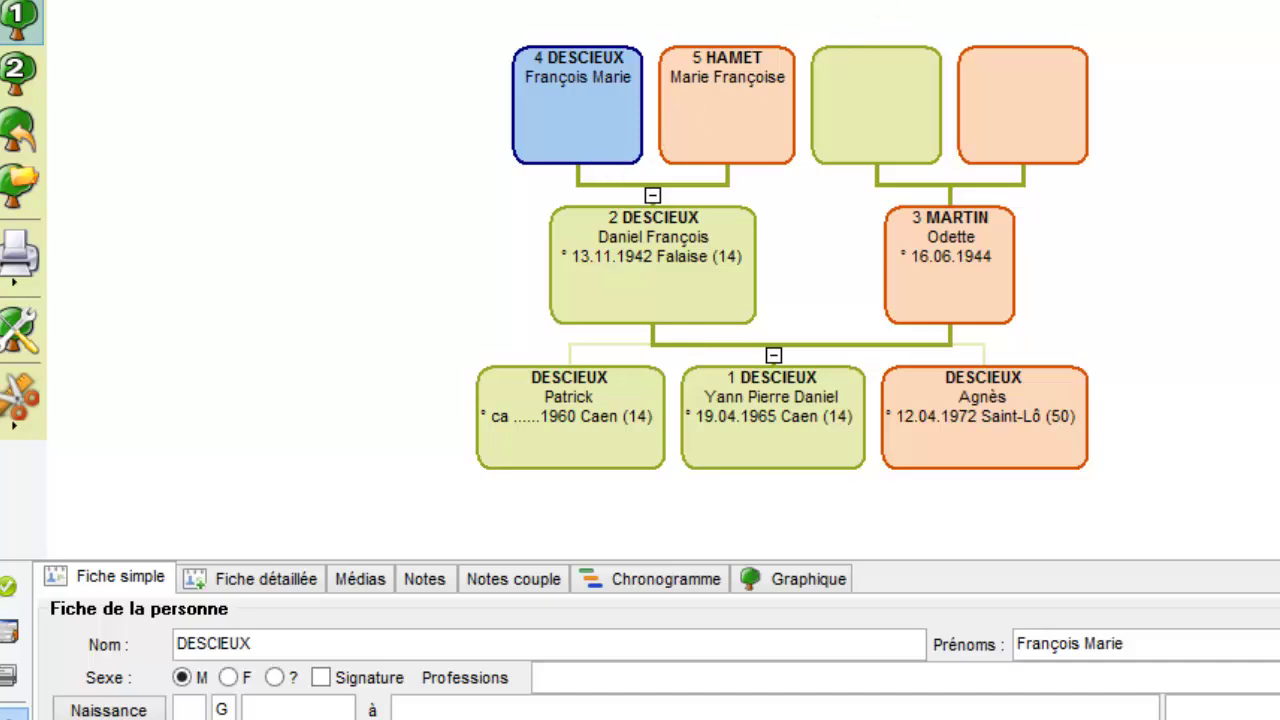
click(246, 560)
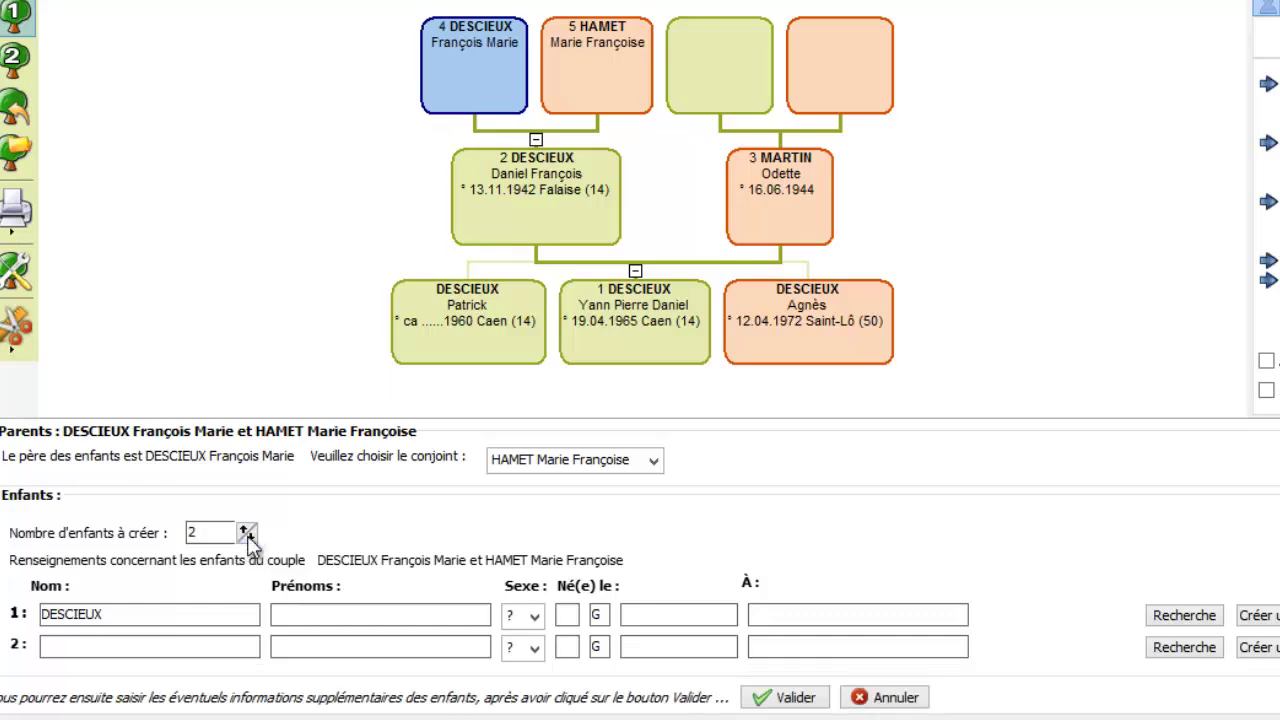
click(287, 616)
text(A)
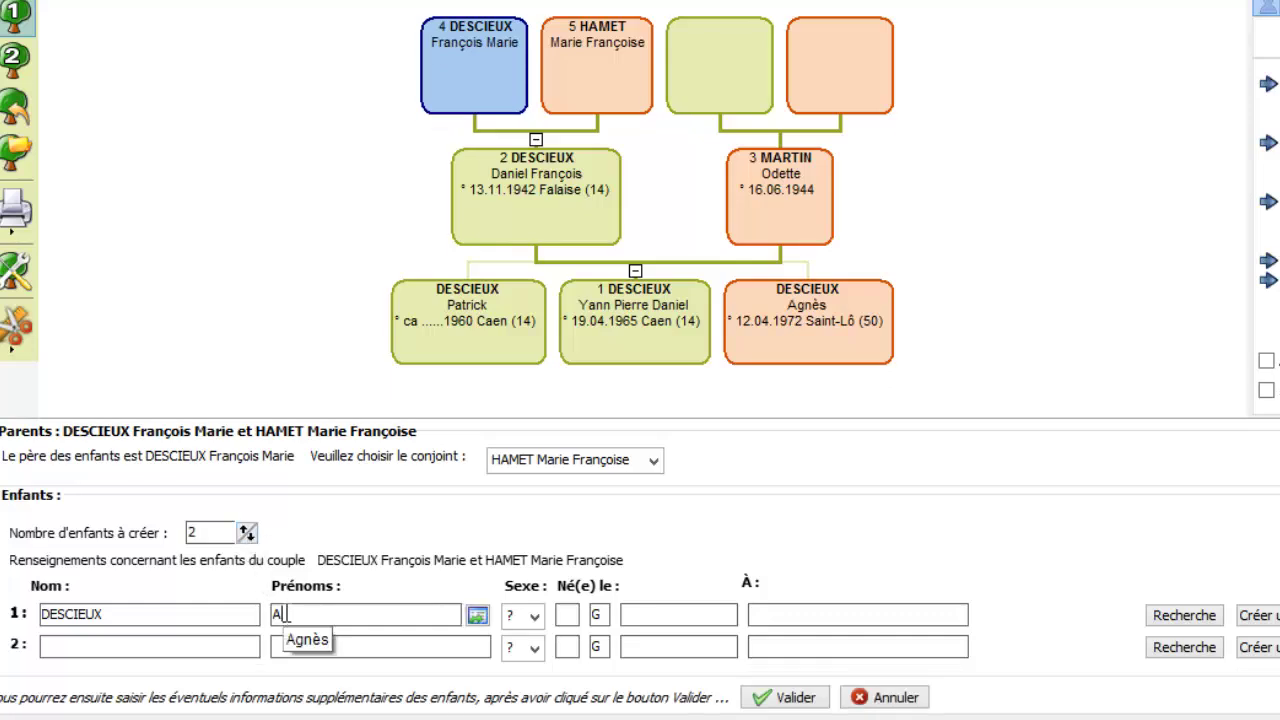
text(rlette)
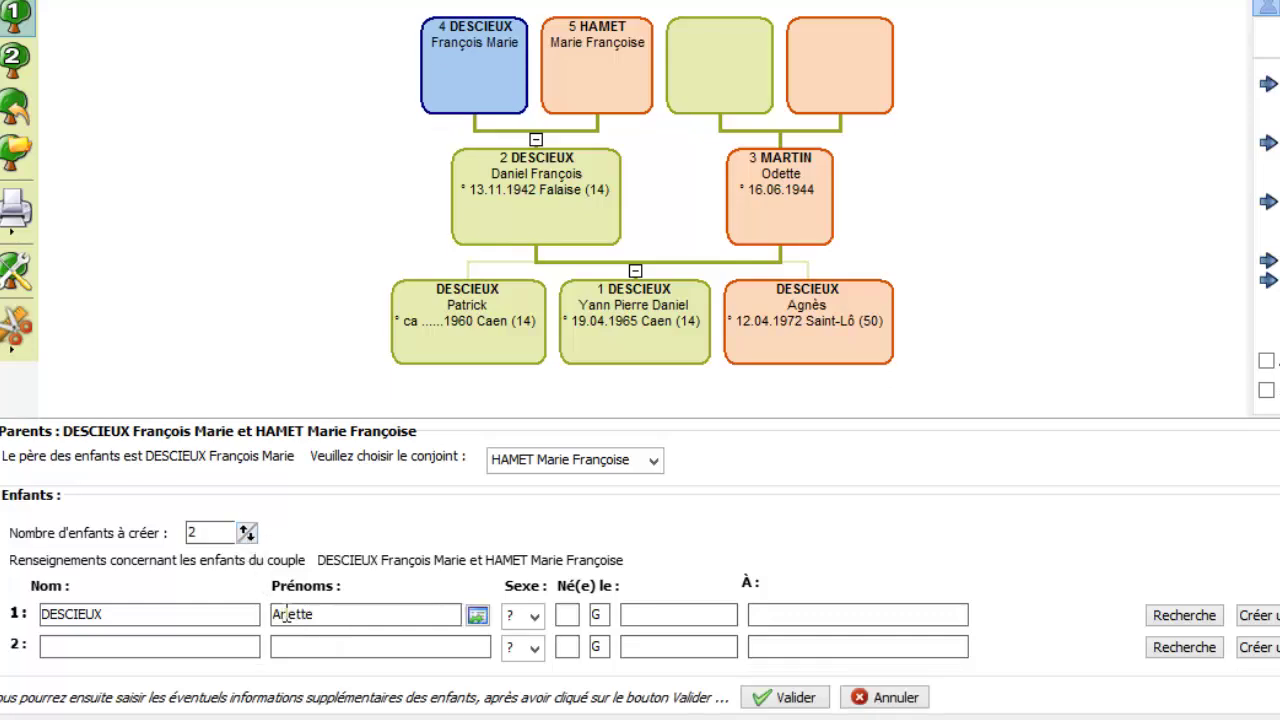
click(530, 615)
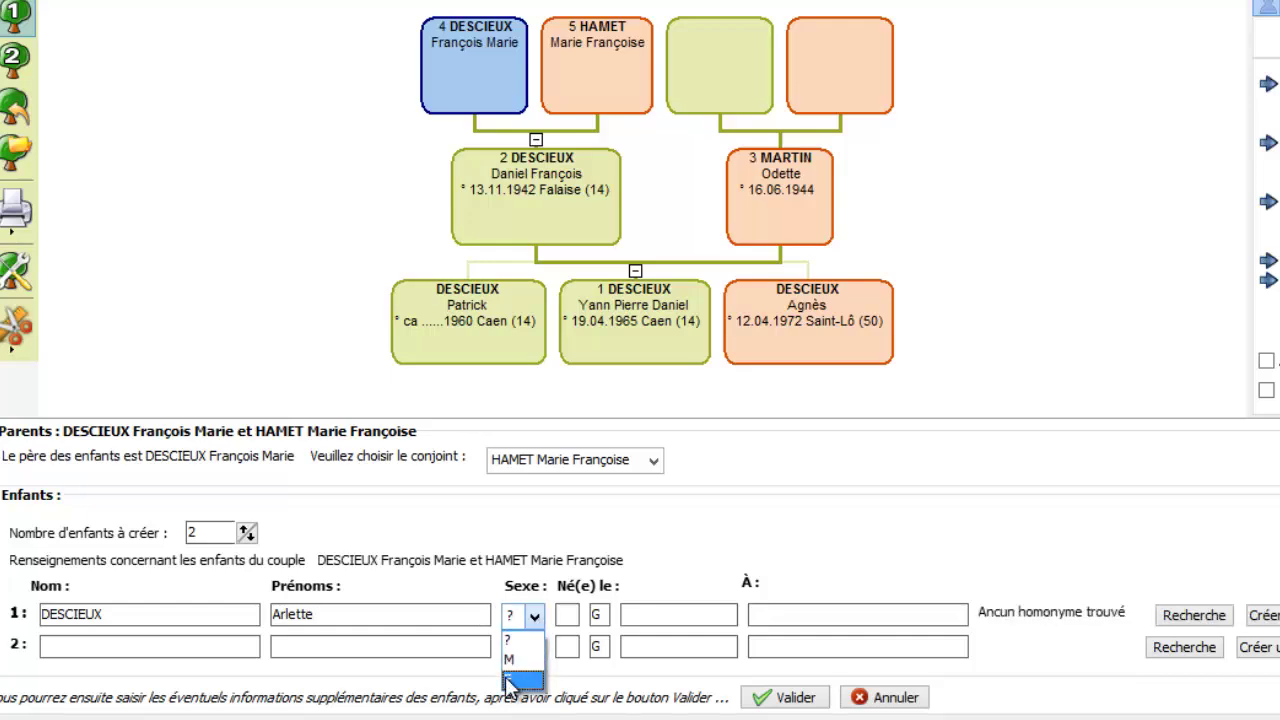
click(510, 681)
Step: Add children Annie and Laurent, then save all three new children
click(215, 646)
click(305, 646)
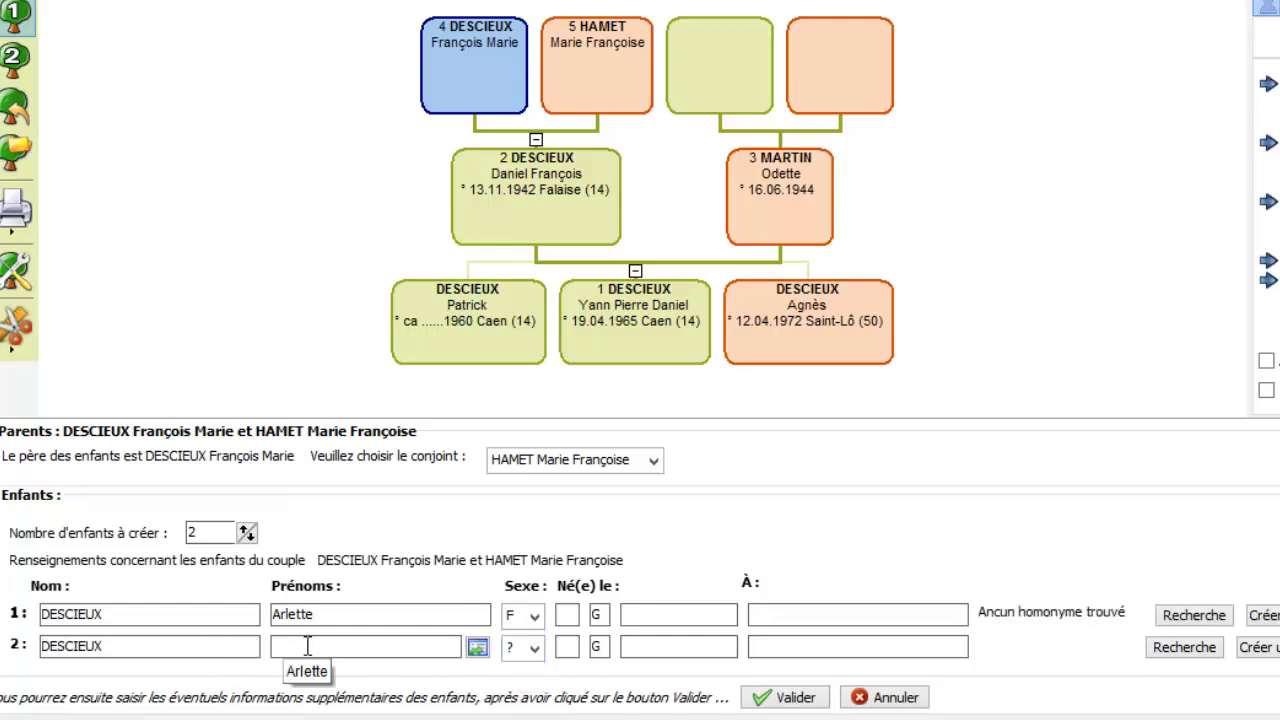
text(A)
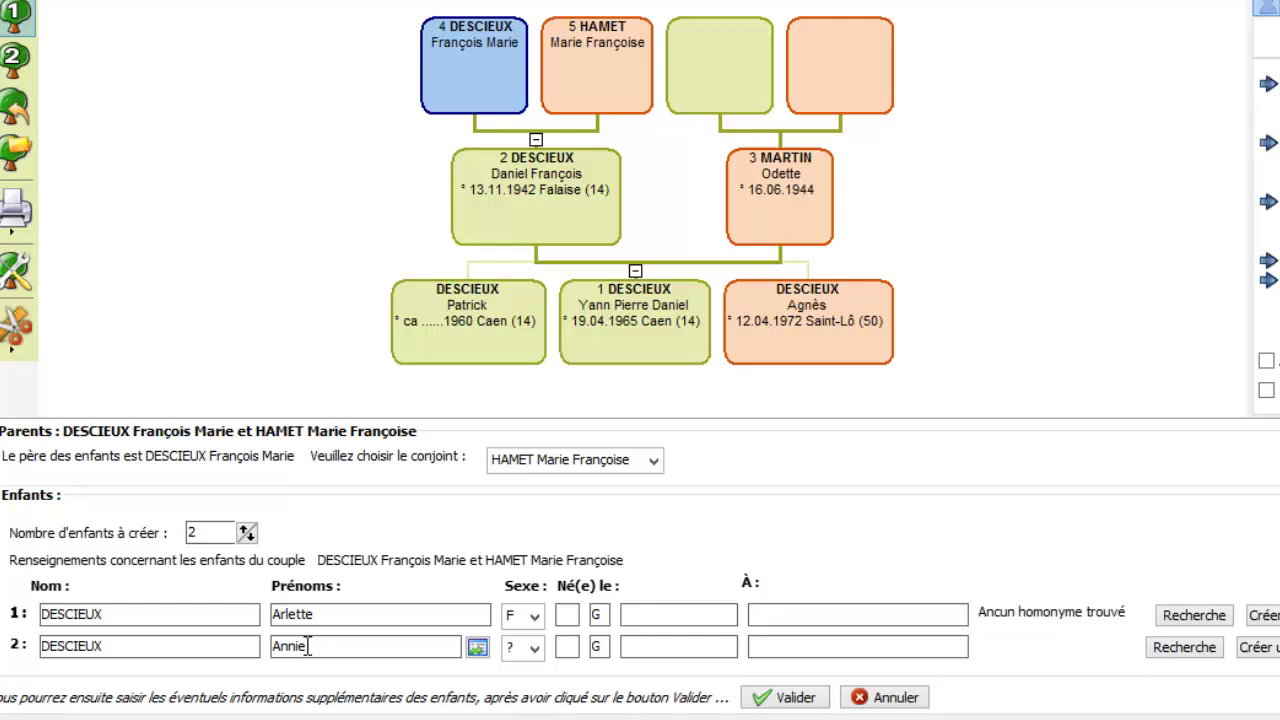
text(nnie)
click(246, 528)
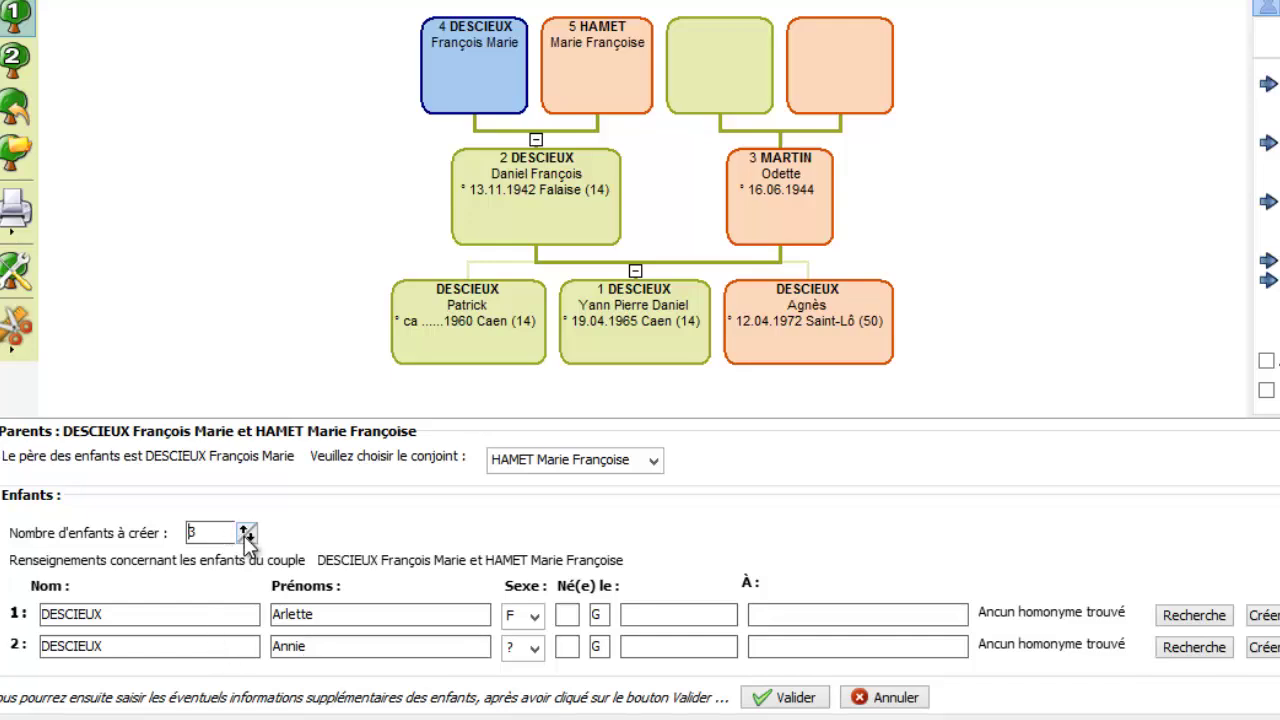
click(222, 649)
click(315, 648)
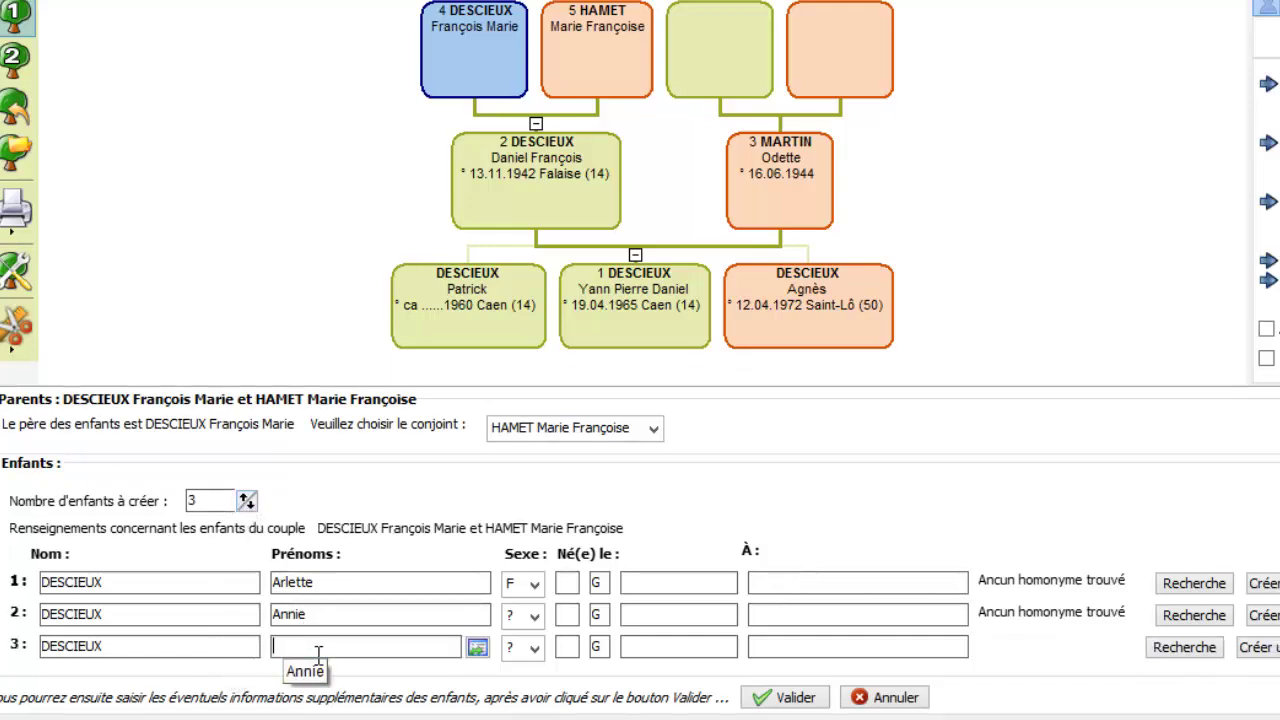
text(Laurent)
click(788, 698)
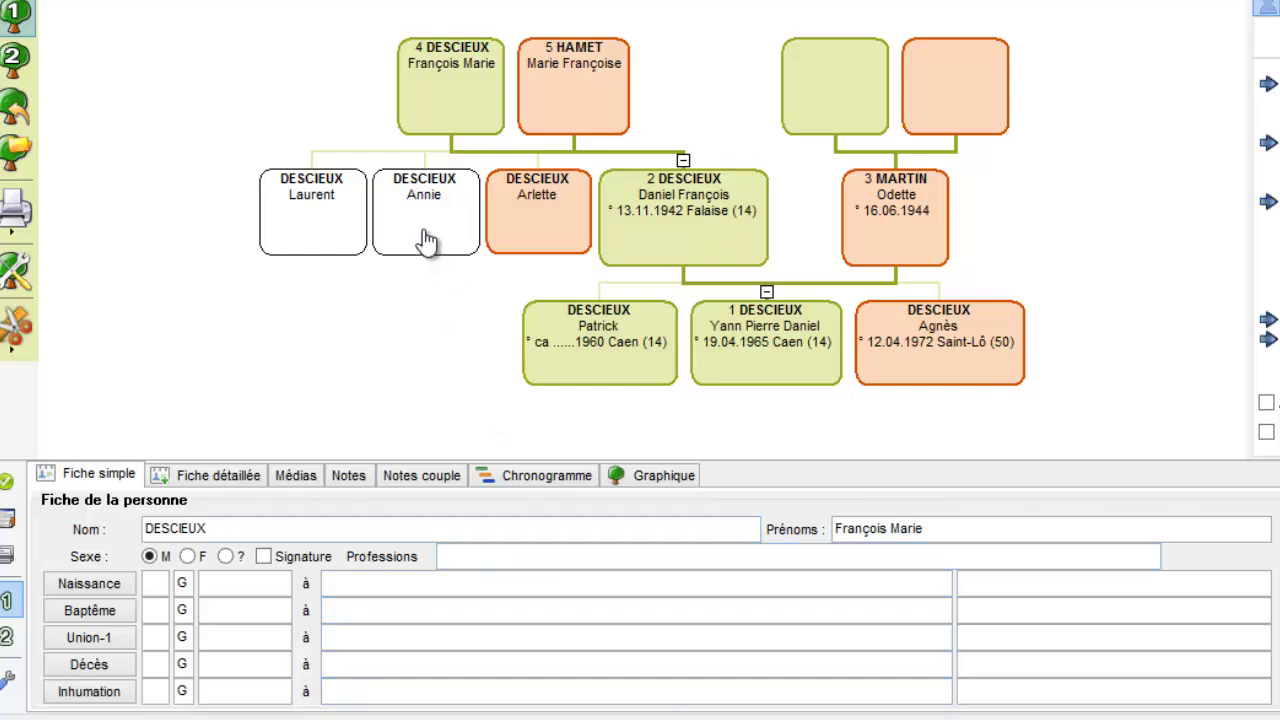
click(424, 238)
click(318, 248)
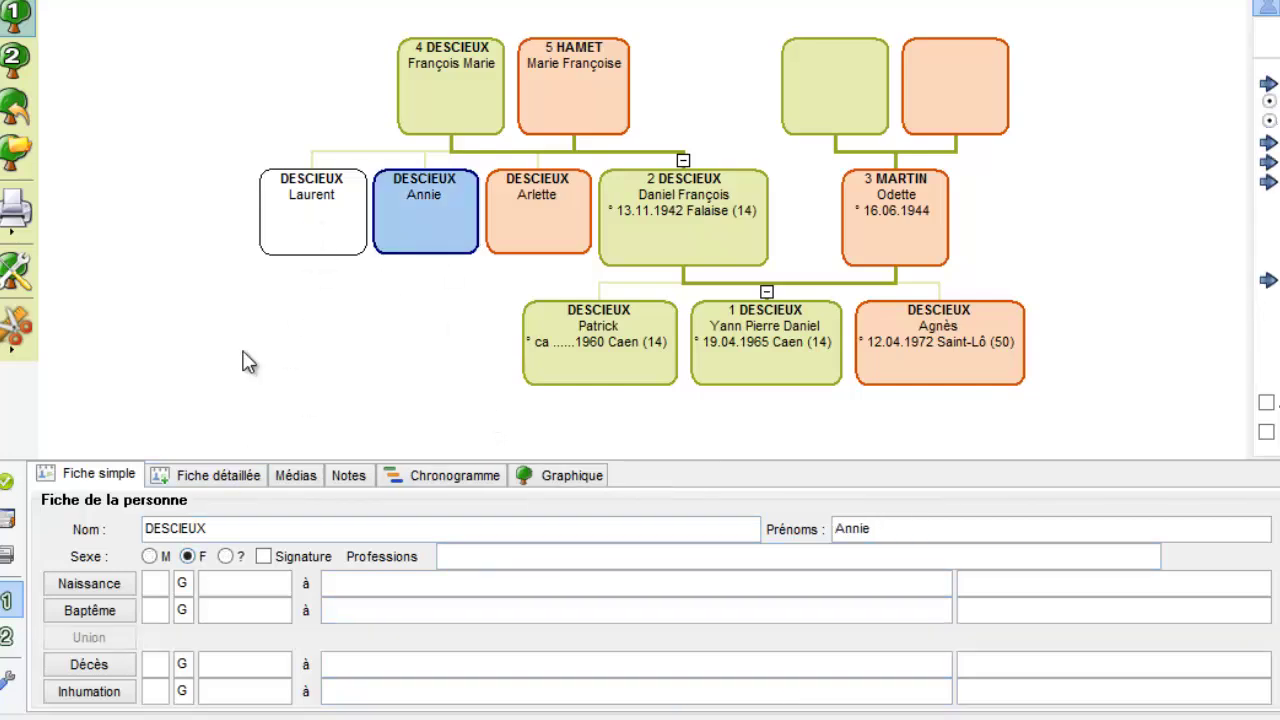
click(149, 557)
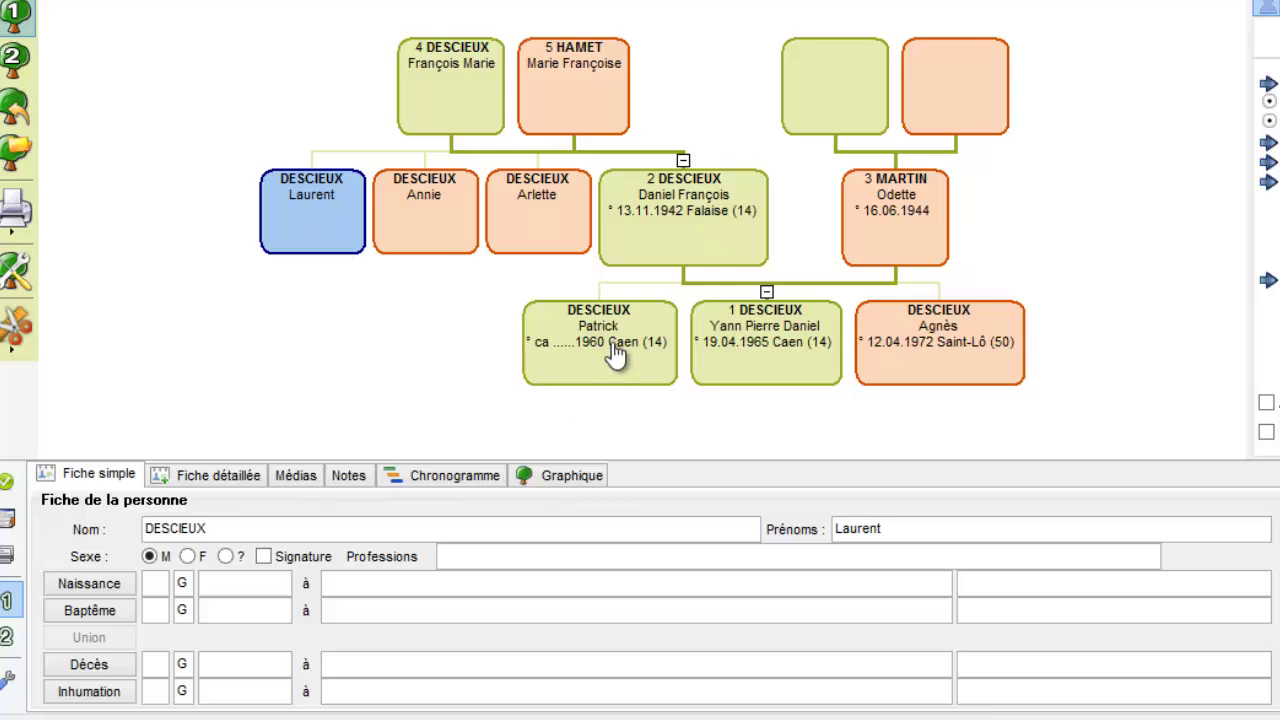
click(663, 225)
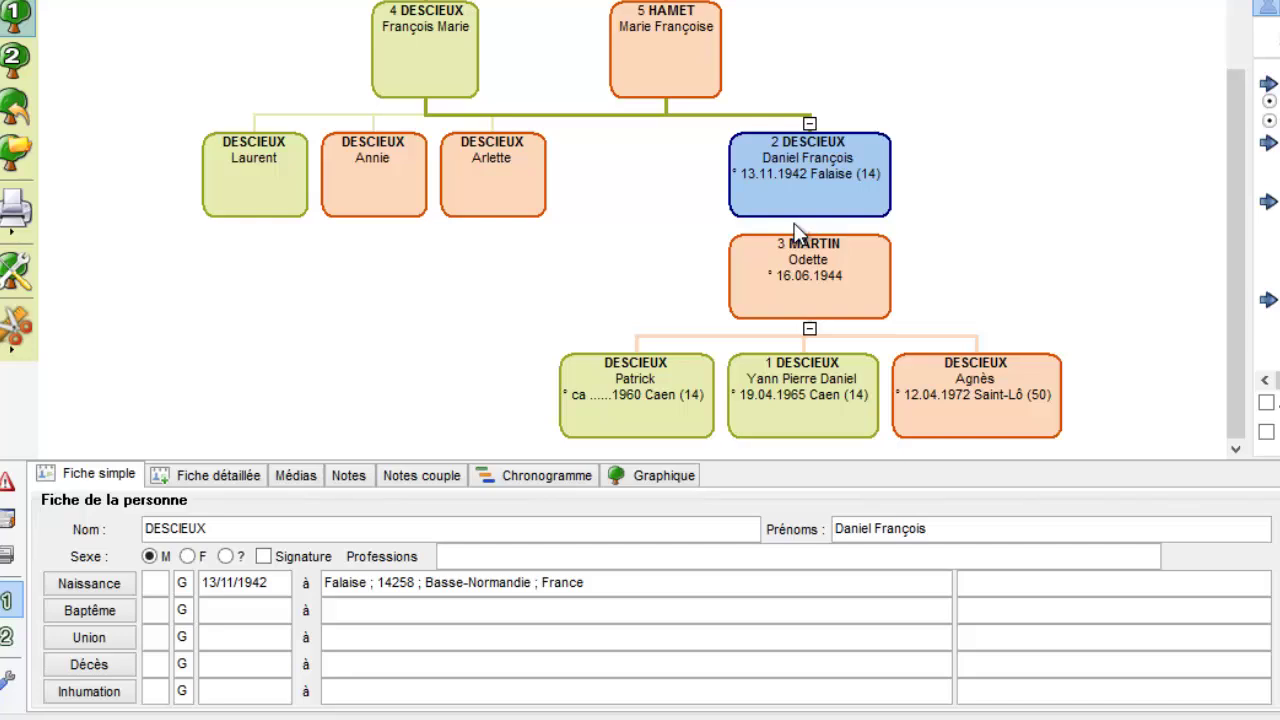
scroll(765, 180, up, 1)
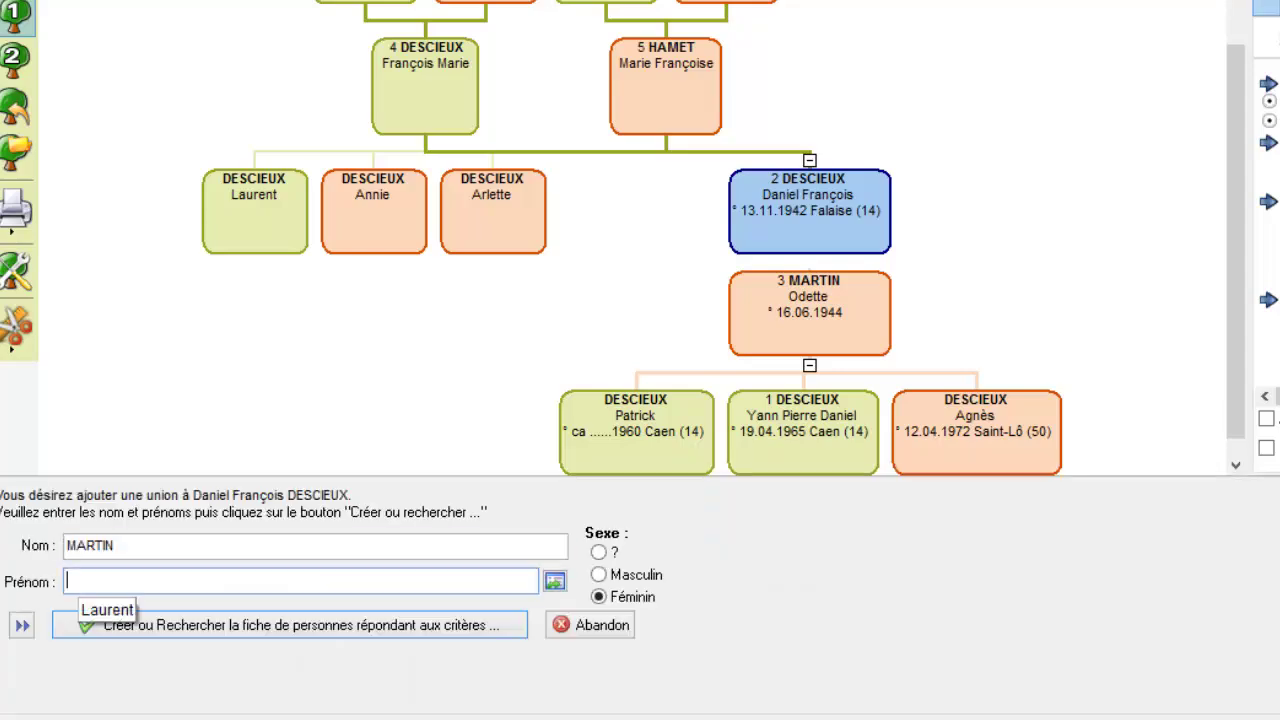
text(Thérèse)
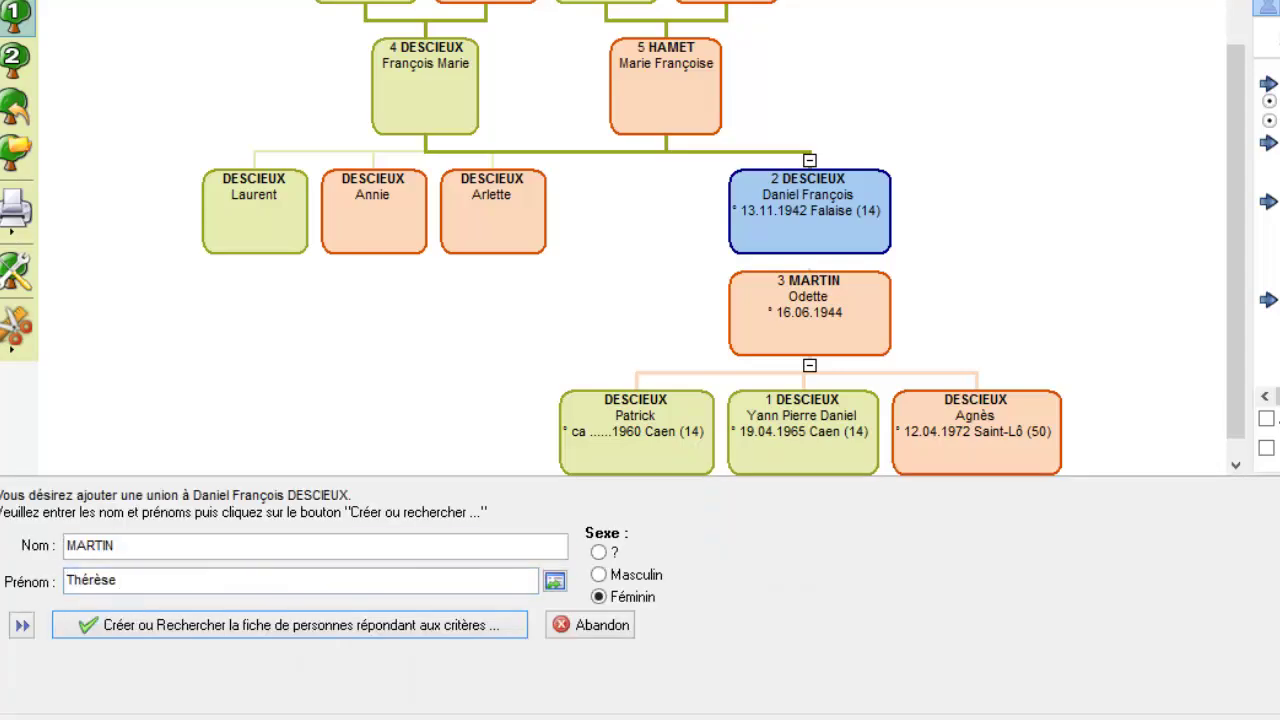
key(Return)
key(Return)
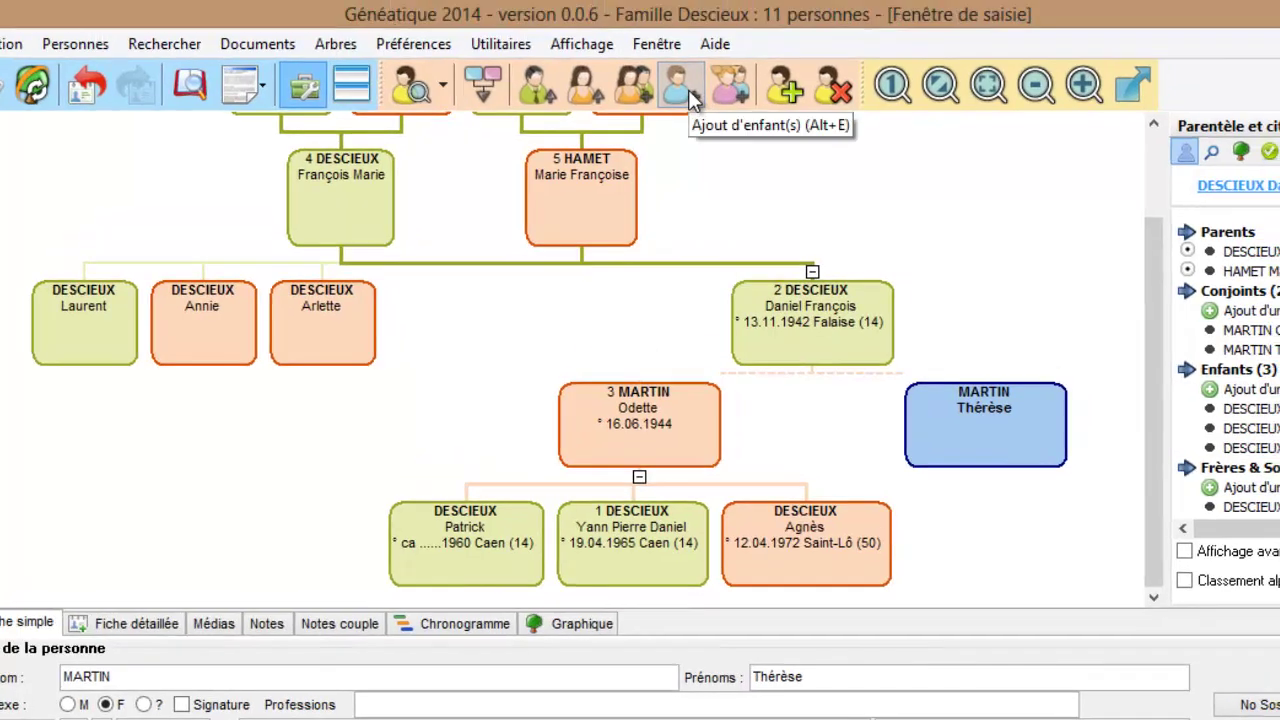
click(689, 92)
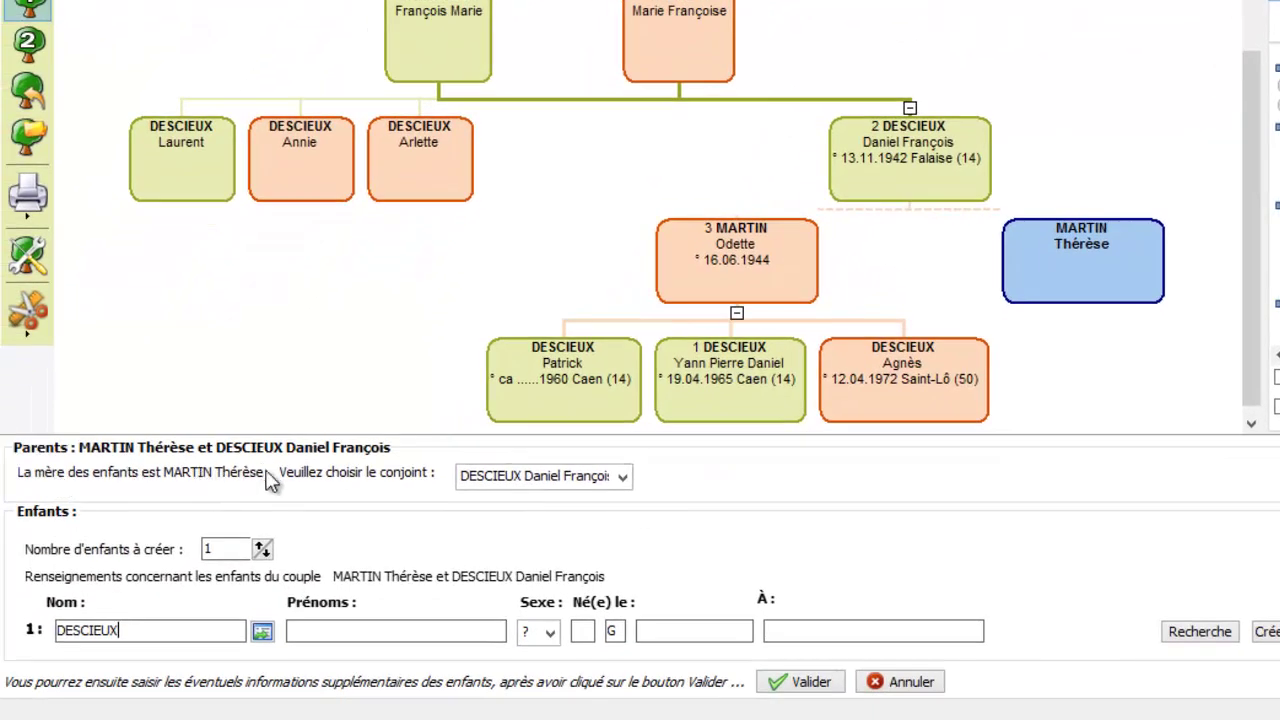
click(510, 476)
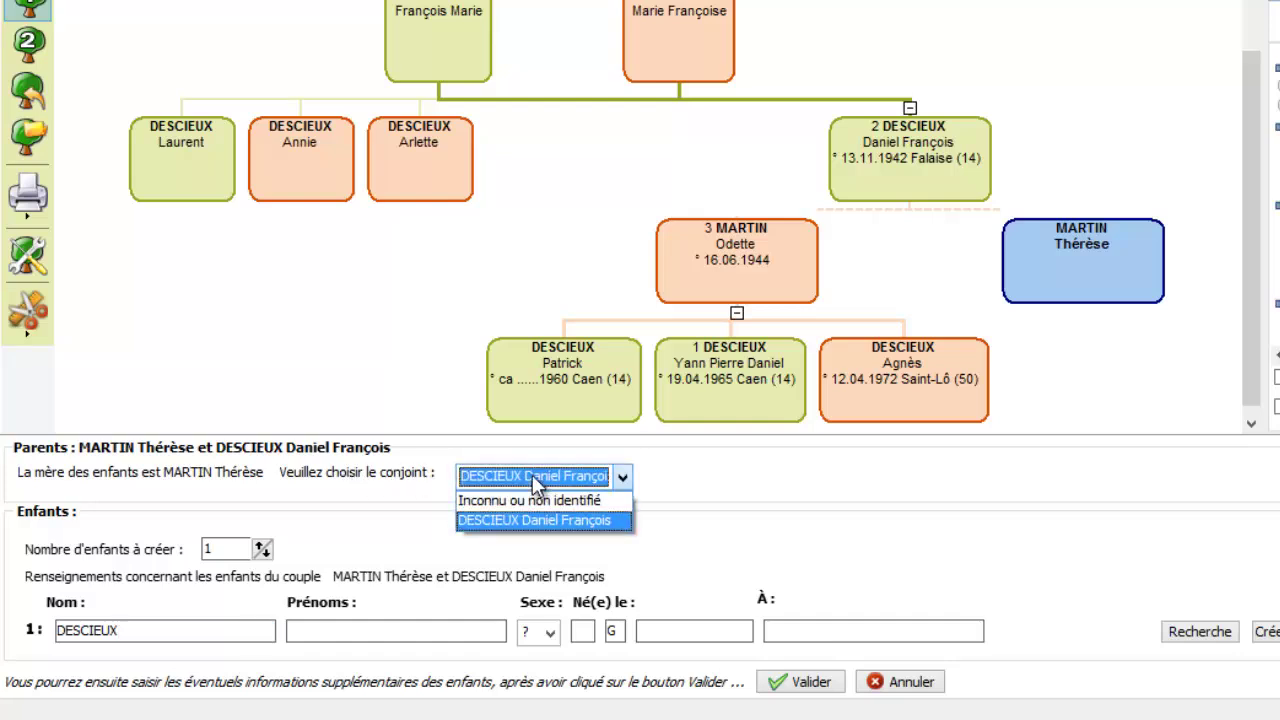
click(532, 474)
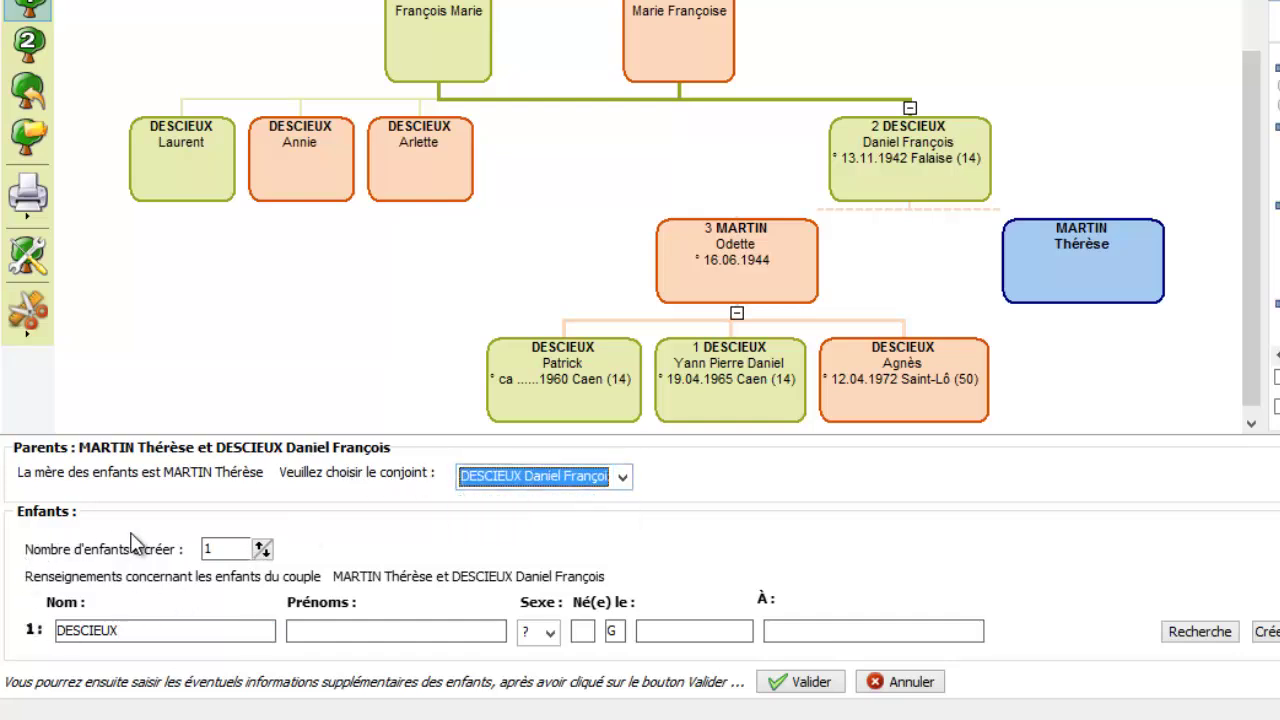
click(333, 630)
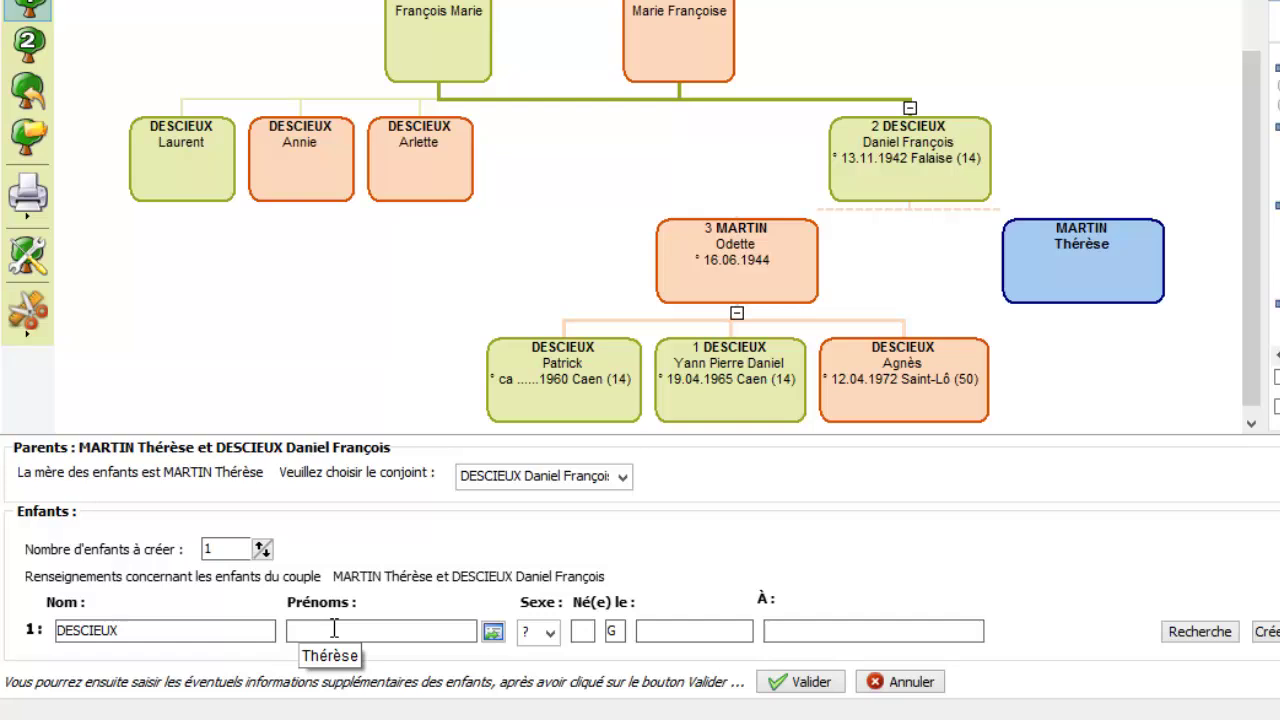
text(Christophe)
click(537, 631)
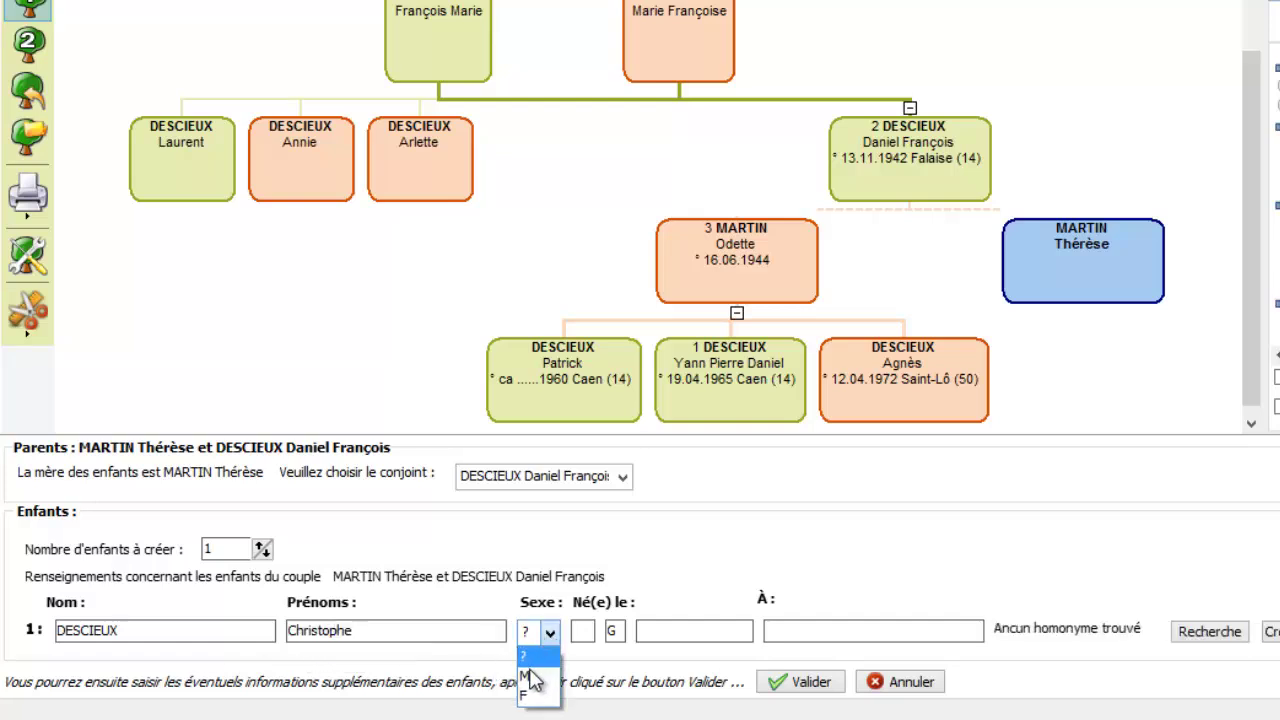
click(534, 660)
click(661, 630)
text(10/11/)
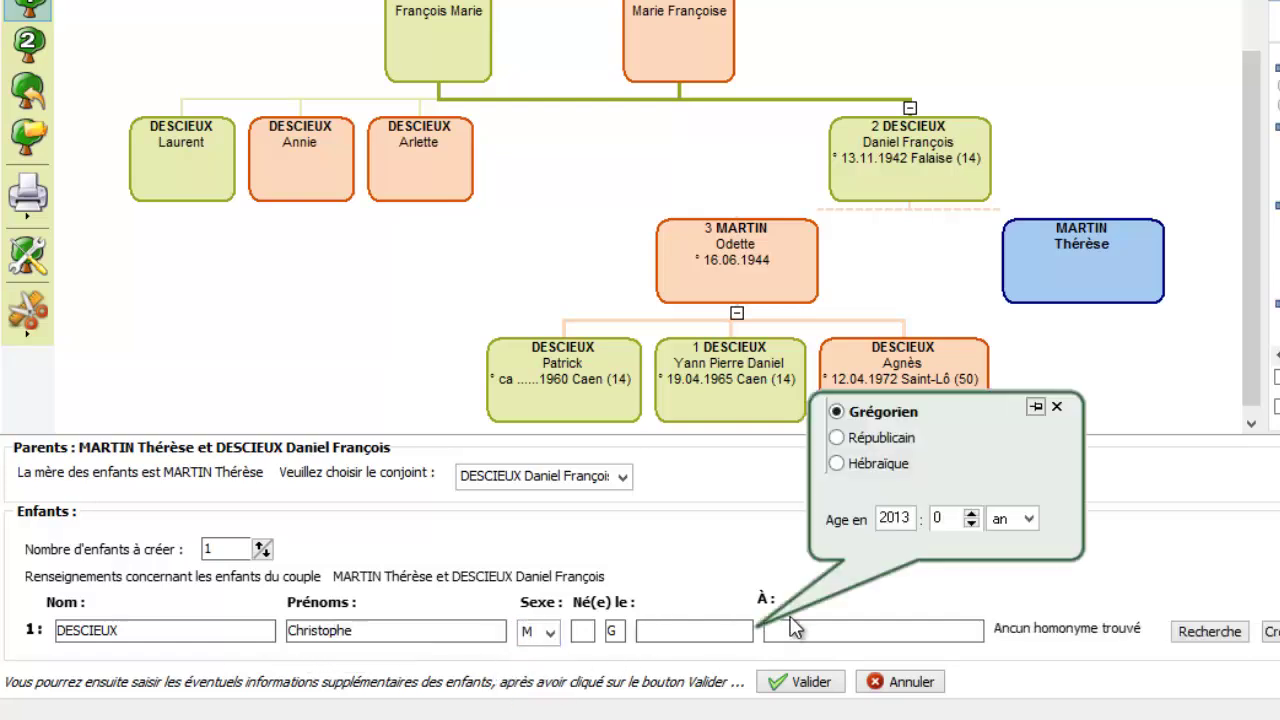
text(1974)
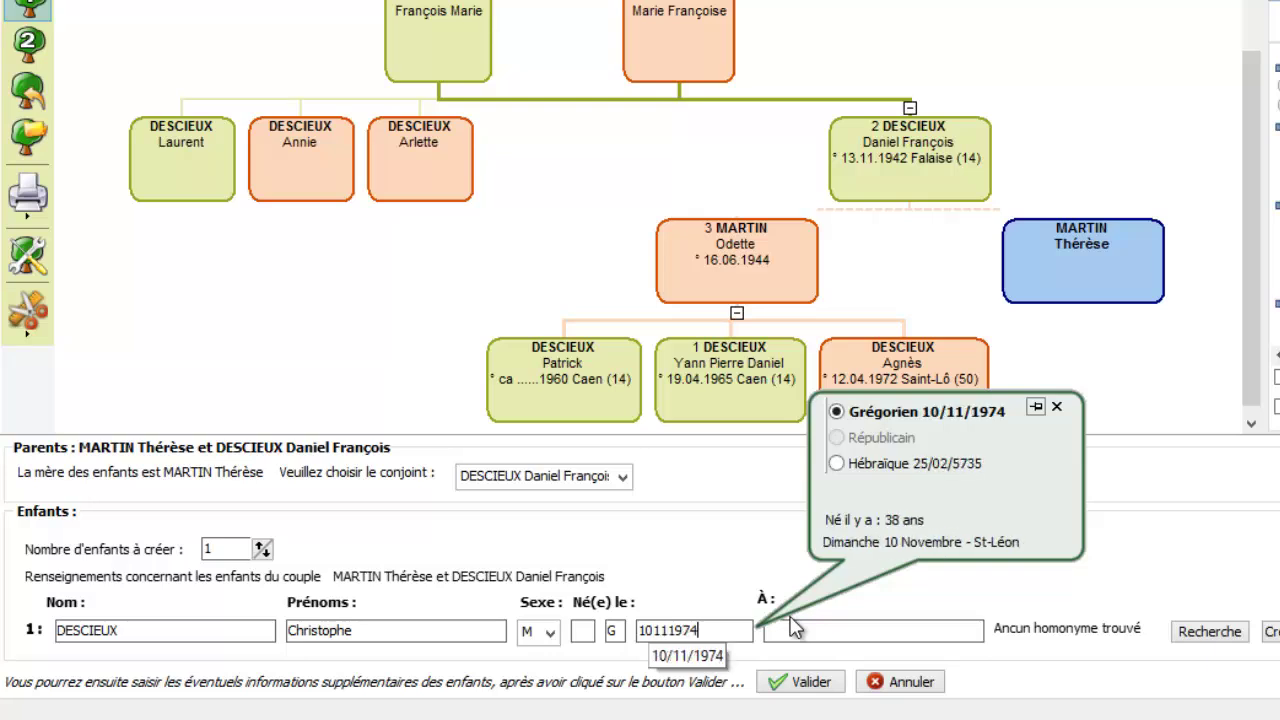
key(Tab)
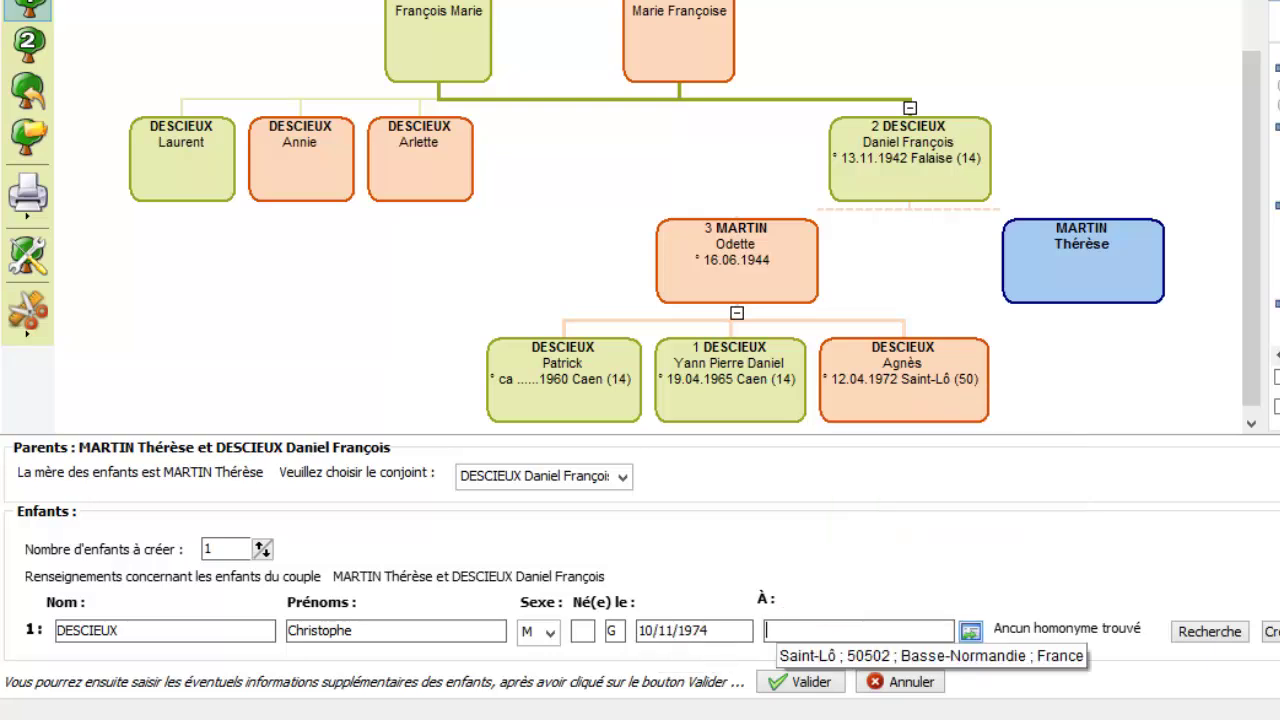
click(1072, 656)
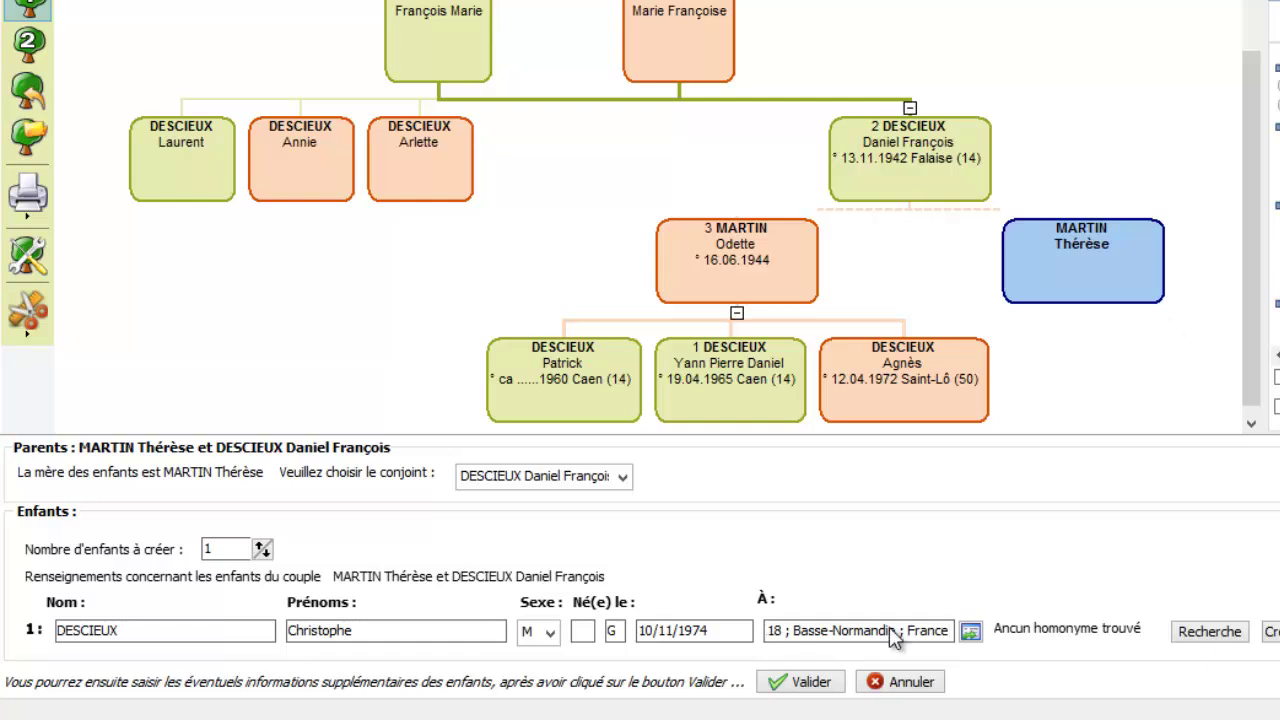
click(801, 682)
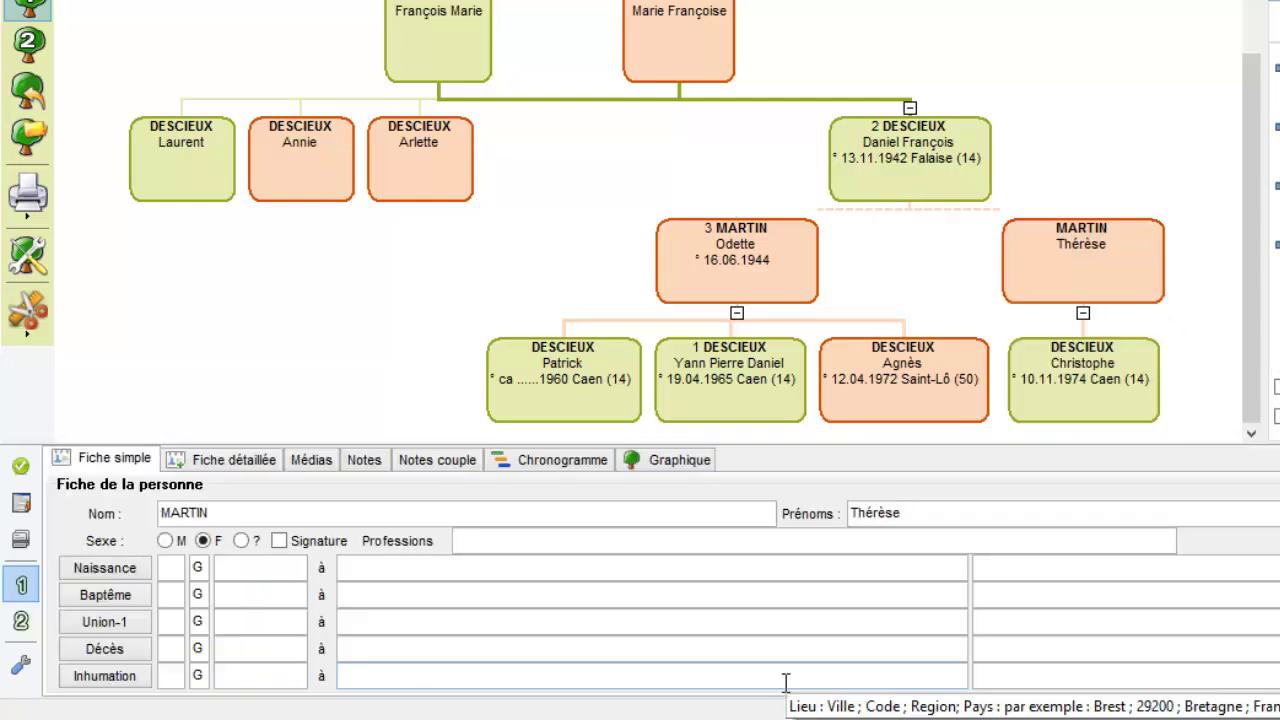
click(965, 140)
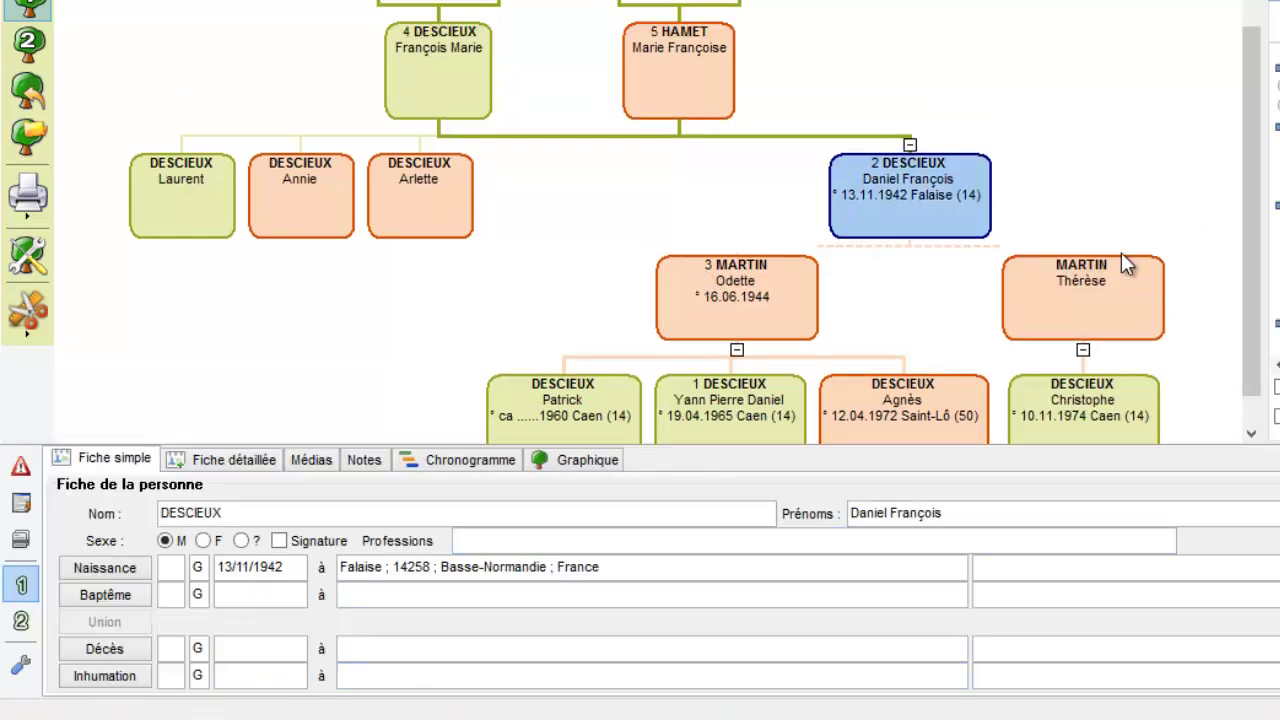
scroll(528, 415, down, 1)
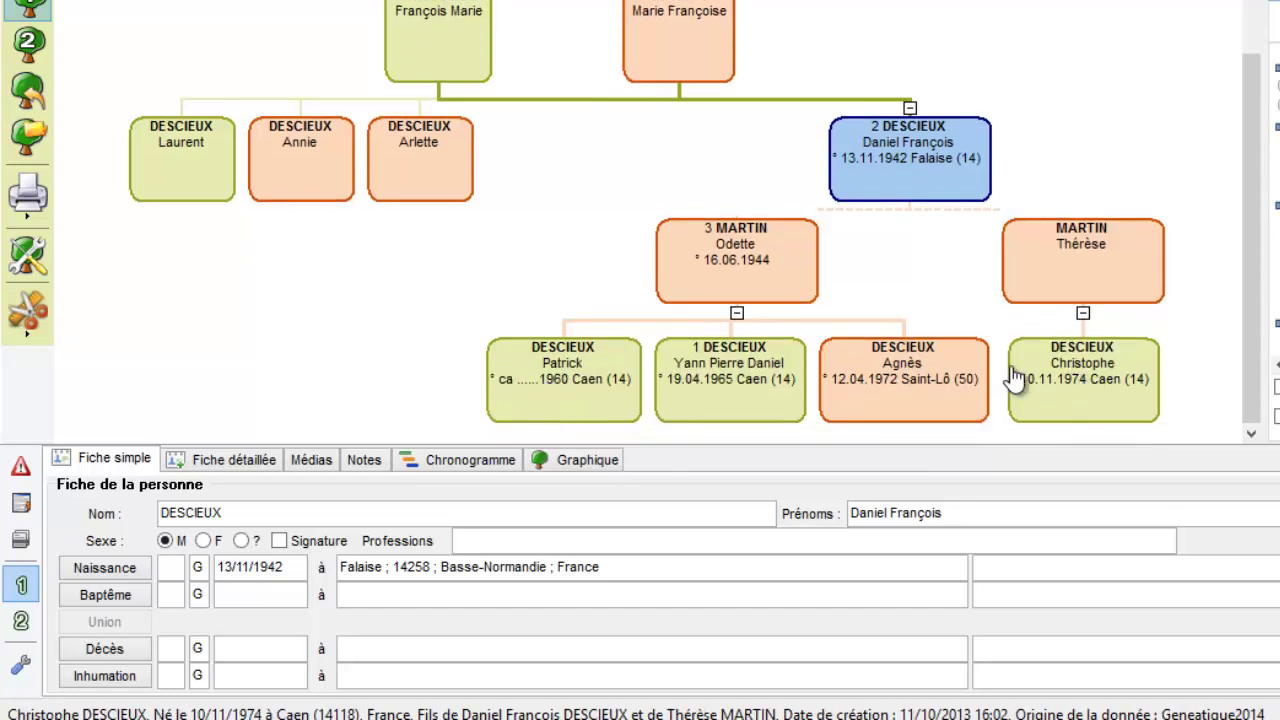
click(1090, 395)
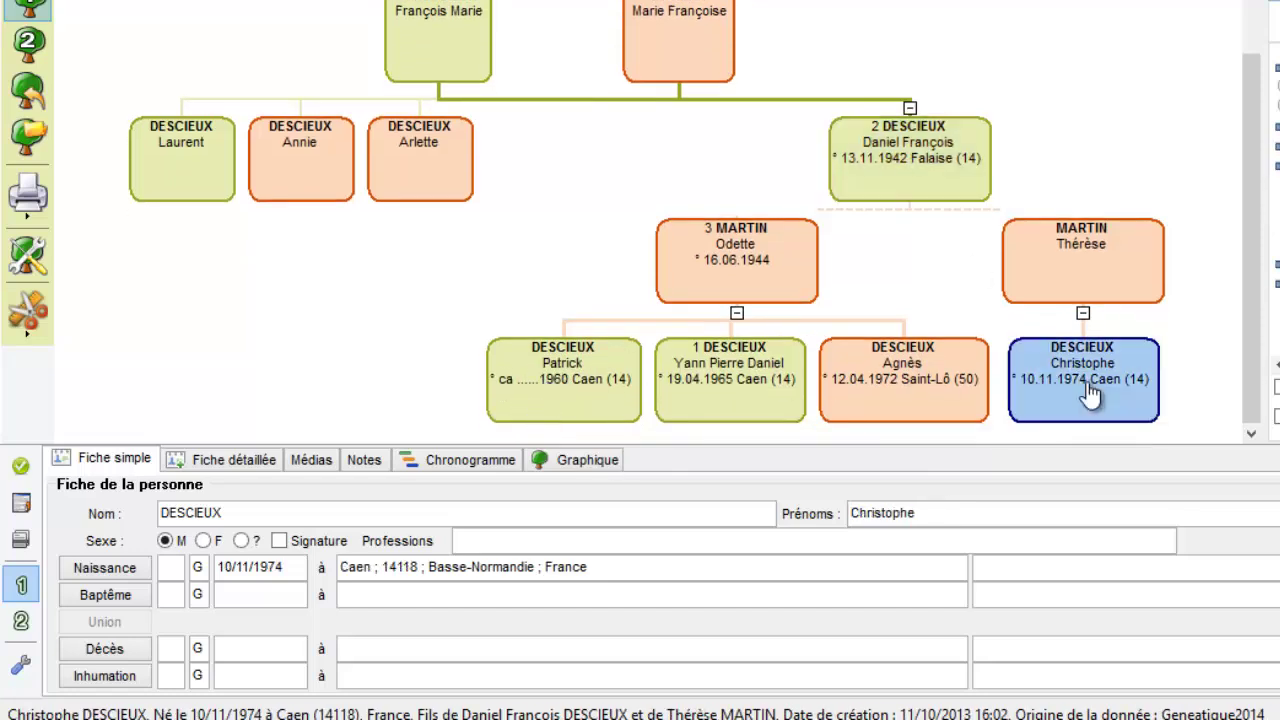
double_click(766, 286)
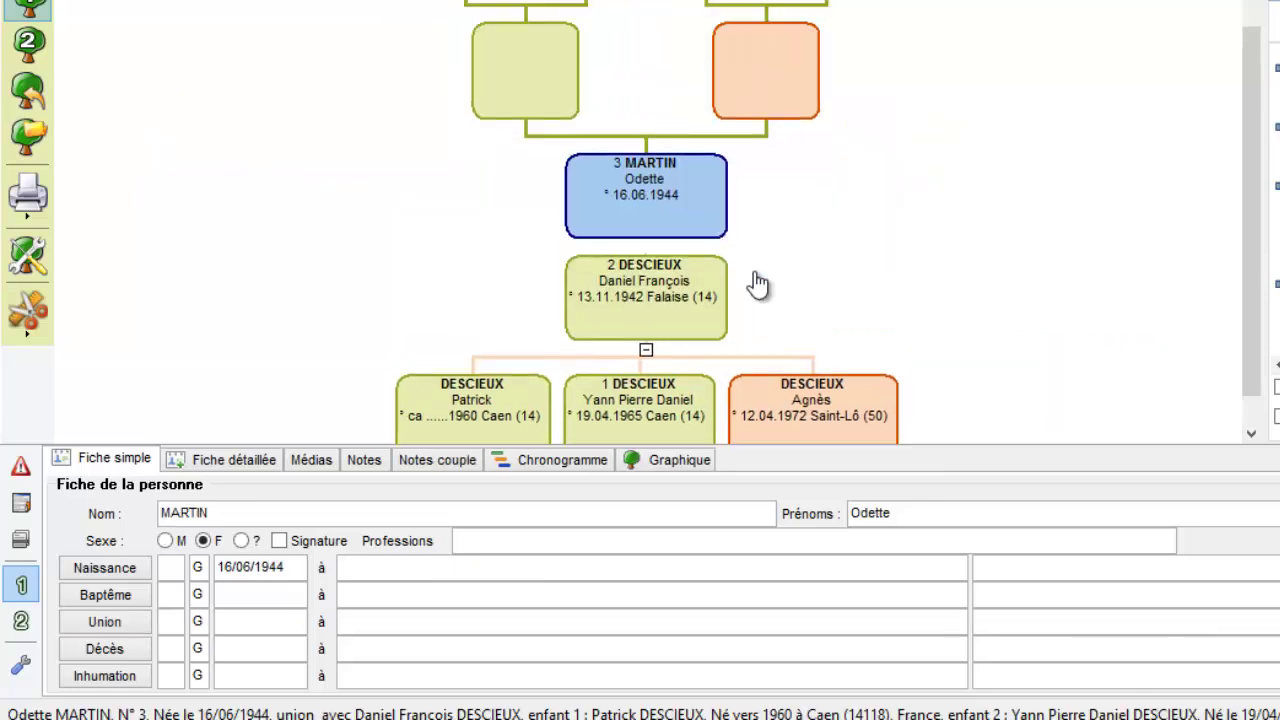
click(494, 88)
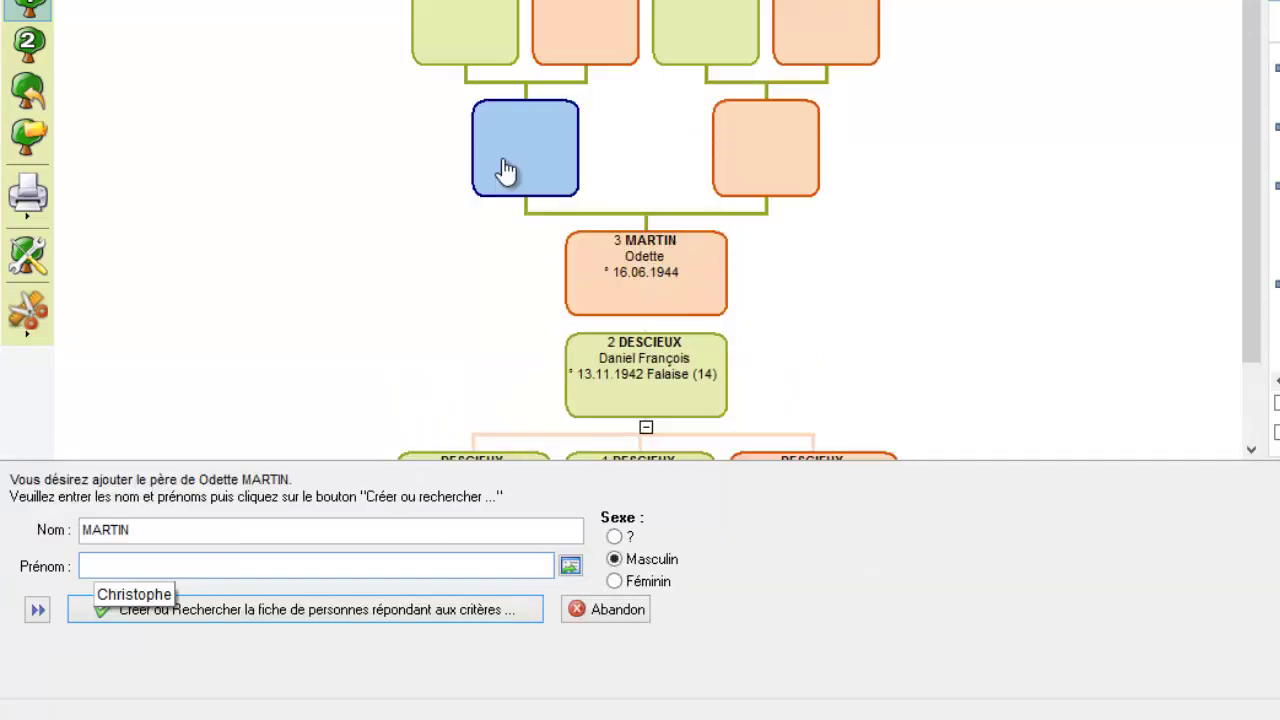
text(Jean)
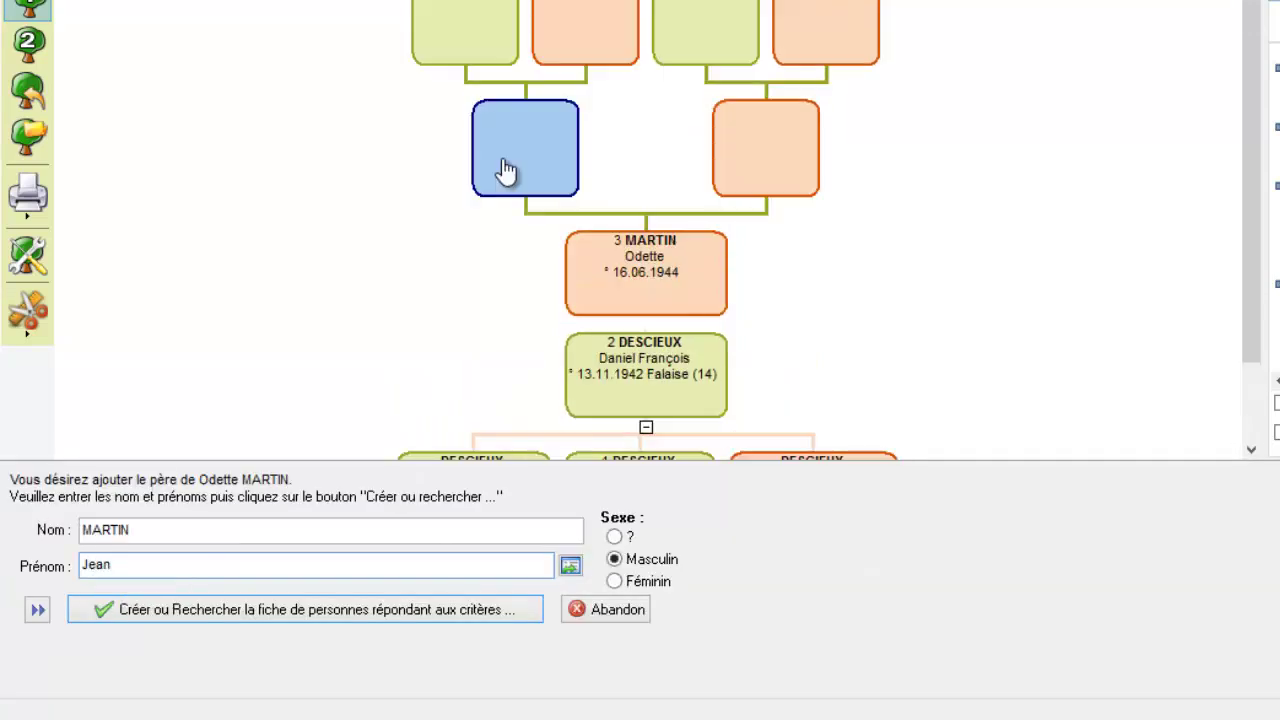
key(Return)
key(Return)
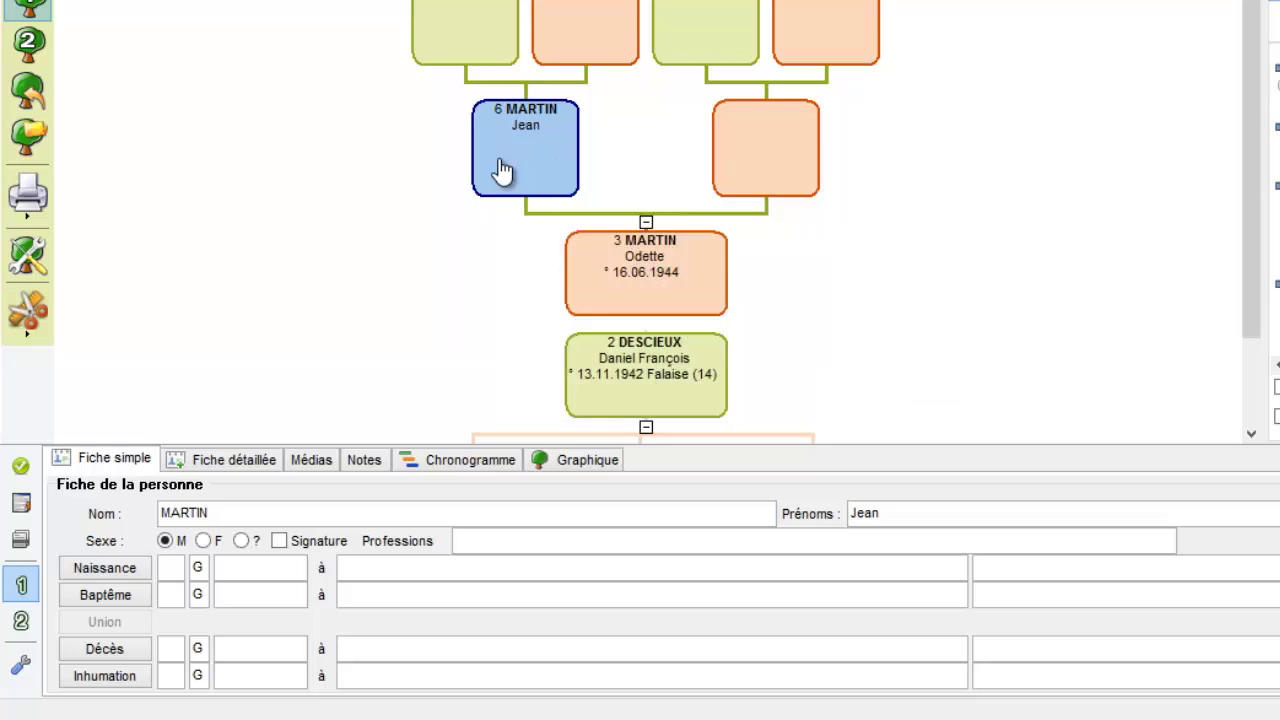
click(736, 147)
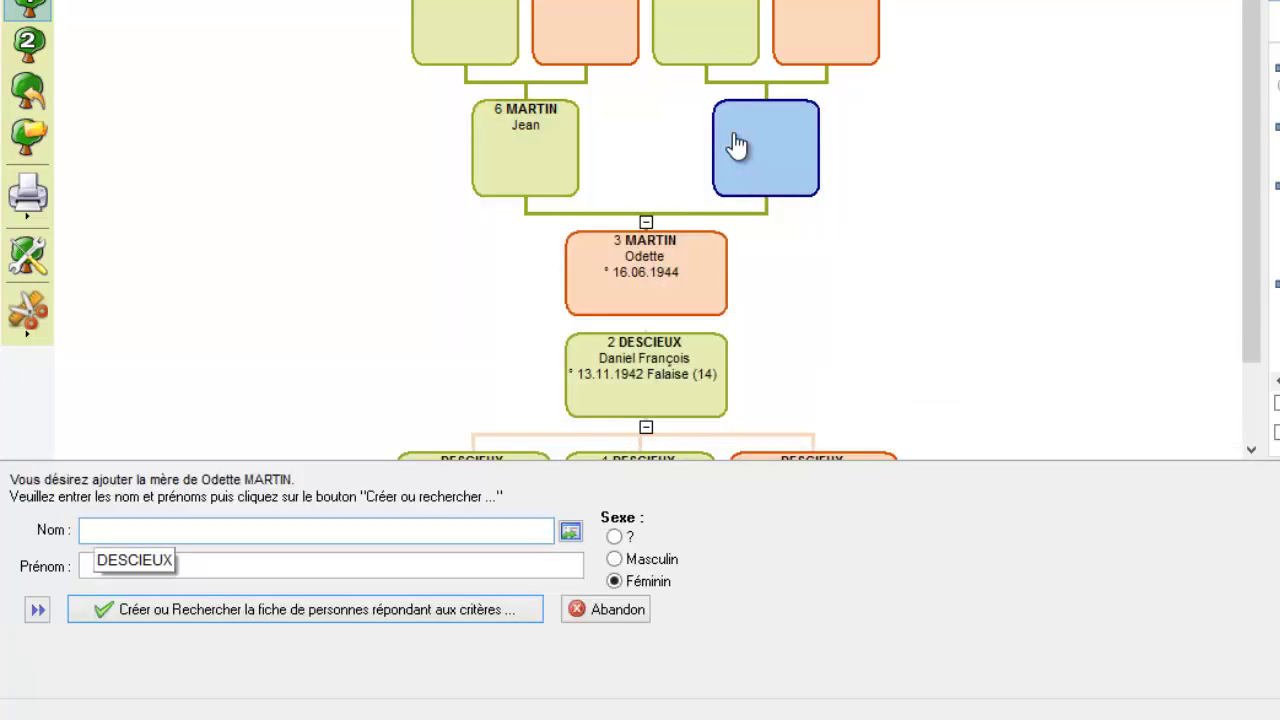
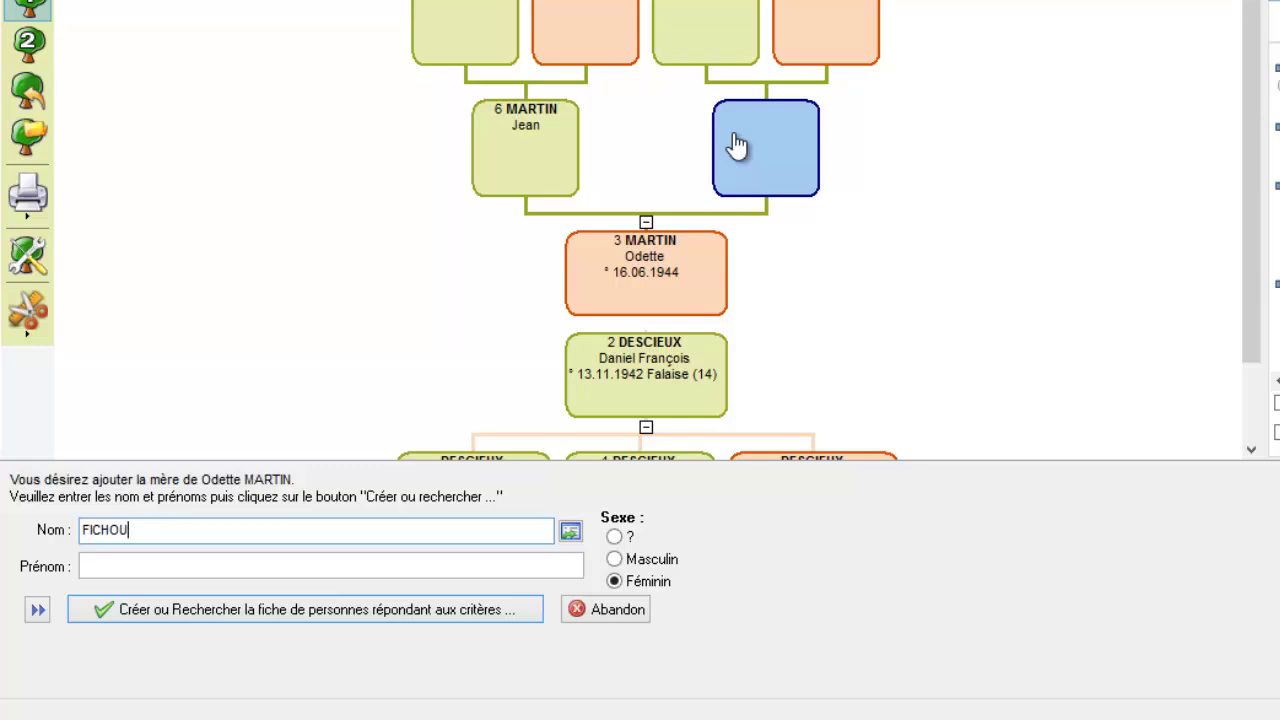
key(Tab)
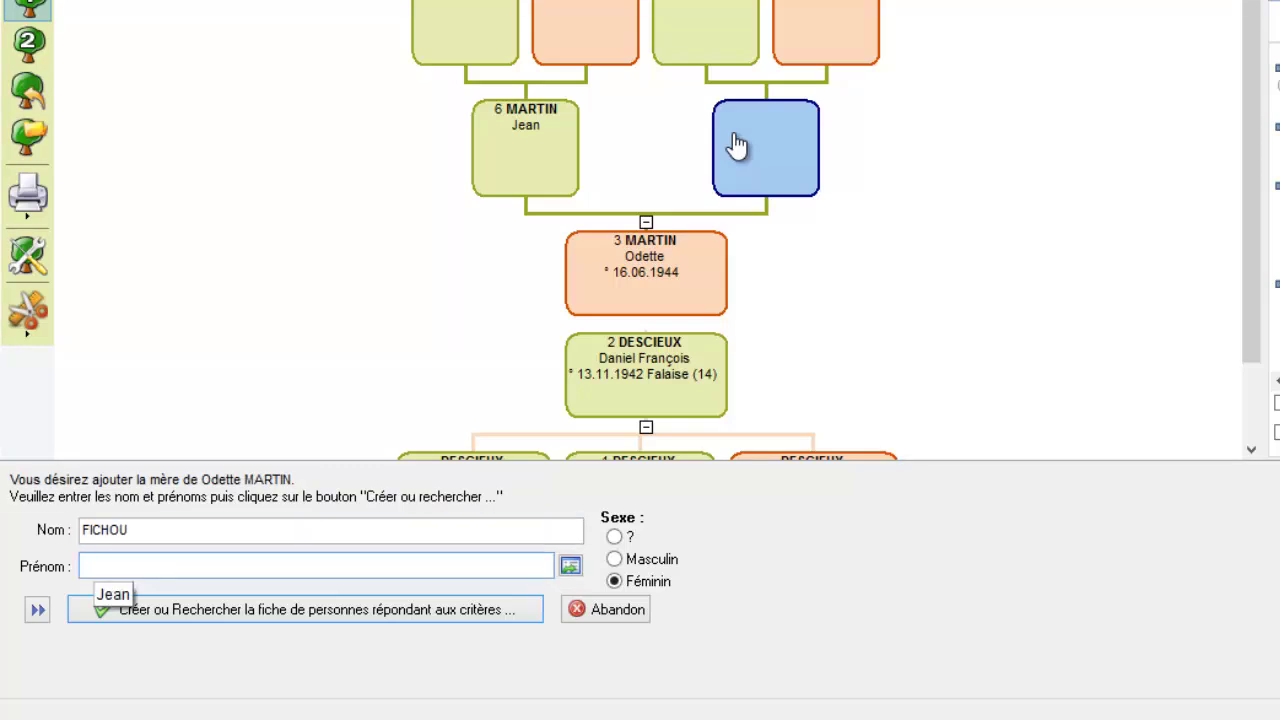
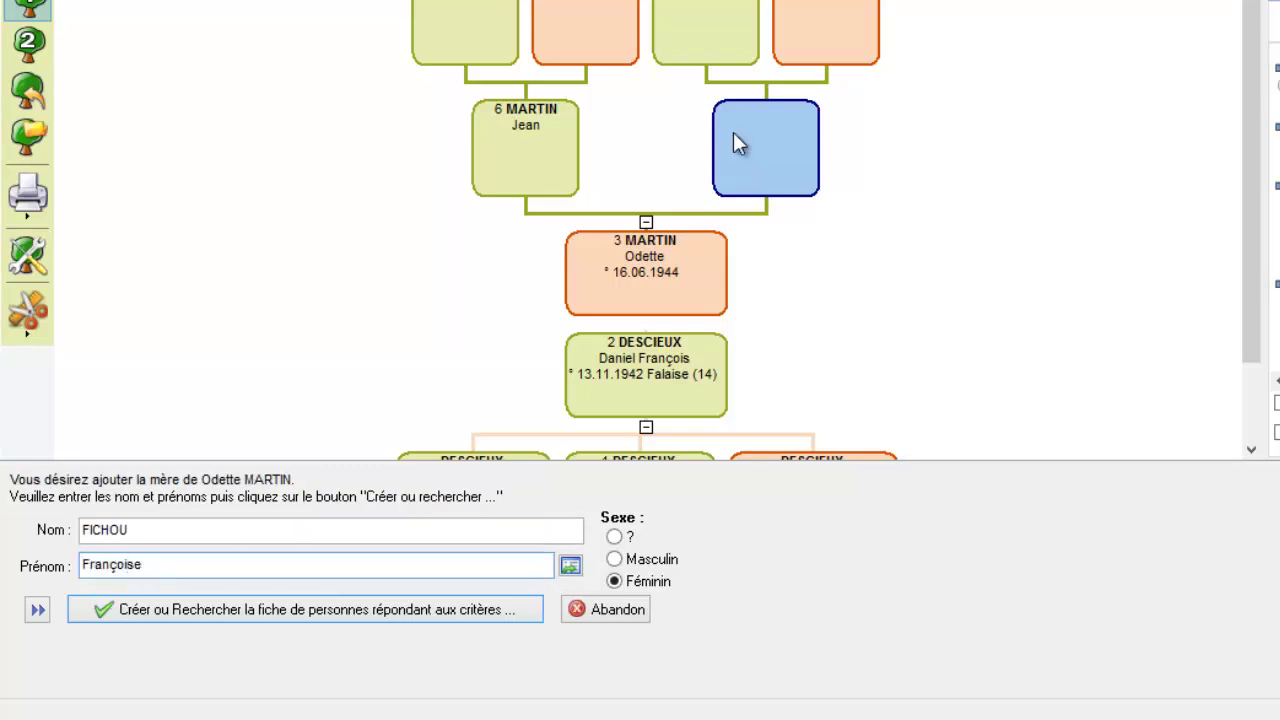
key(Tab)
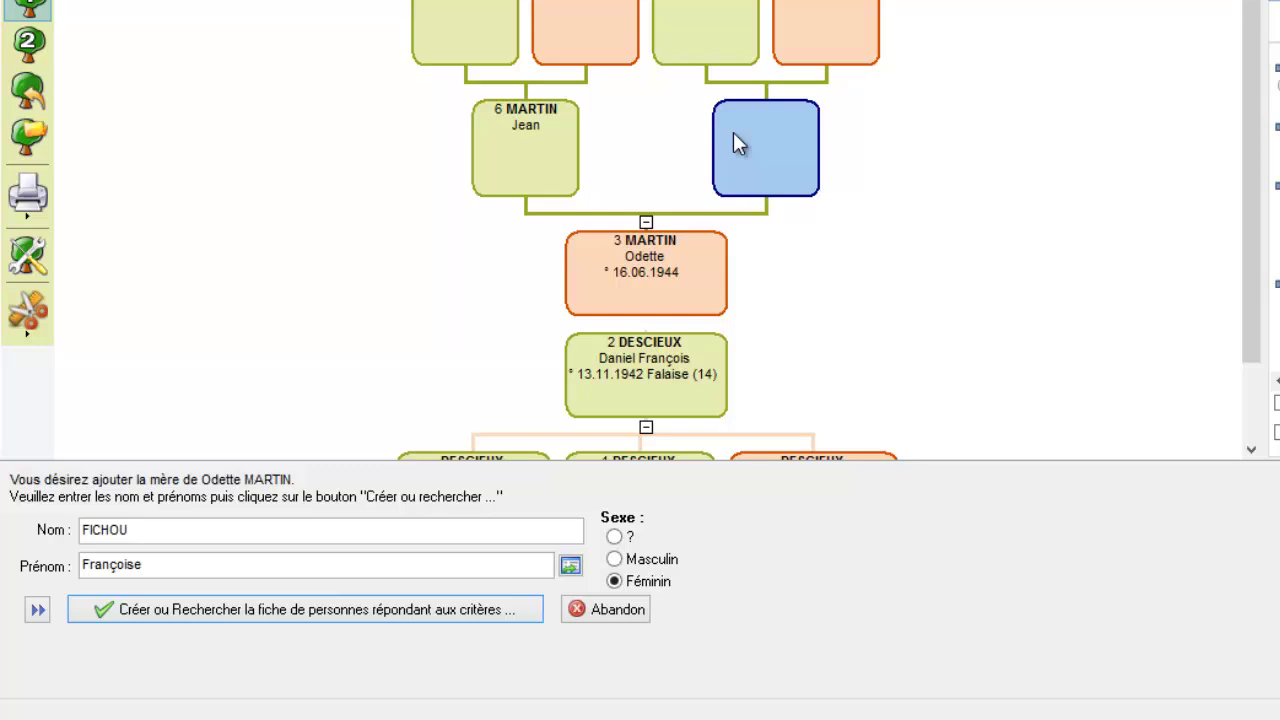
key(Return)
key(Return)
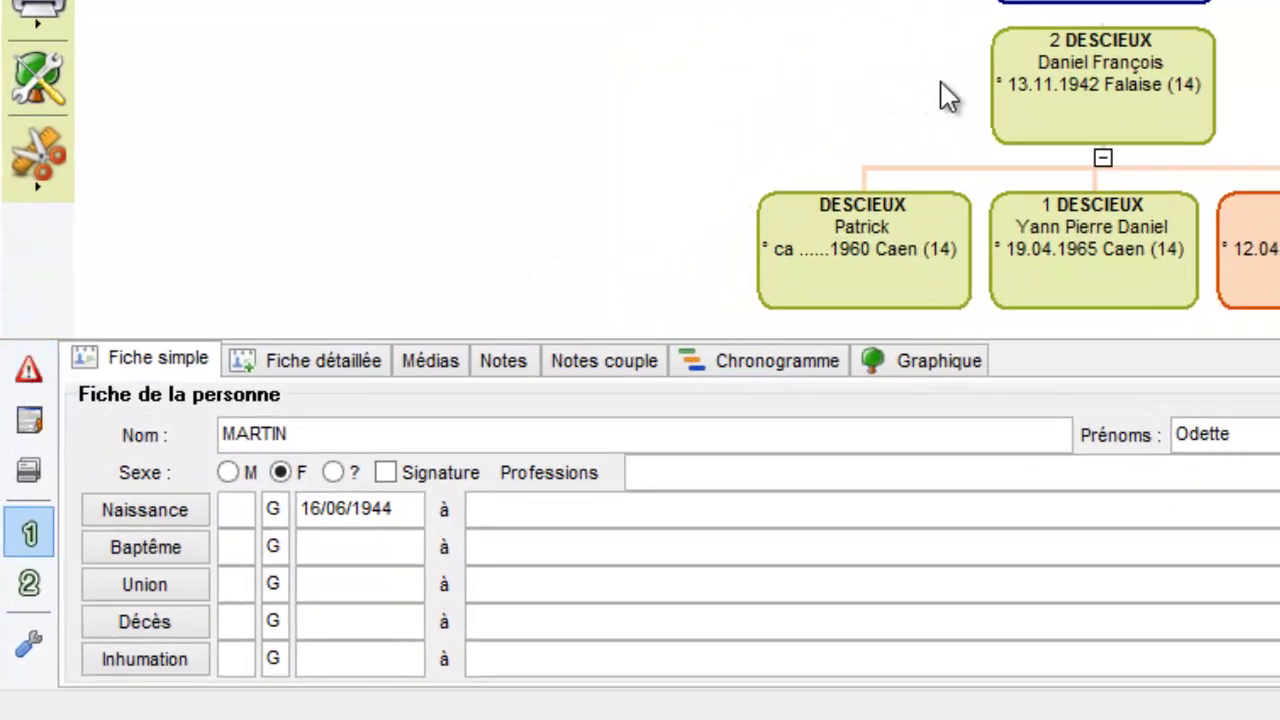
click(1068, 225)
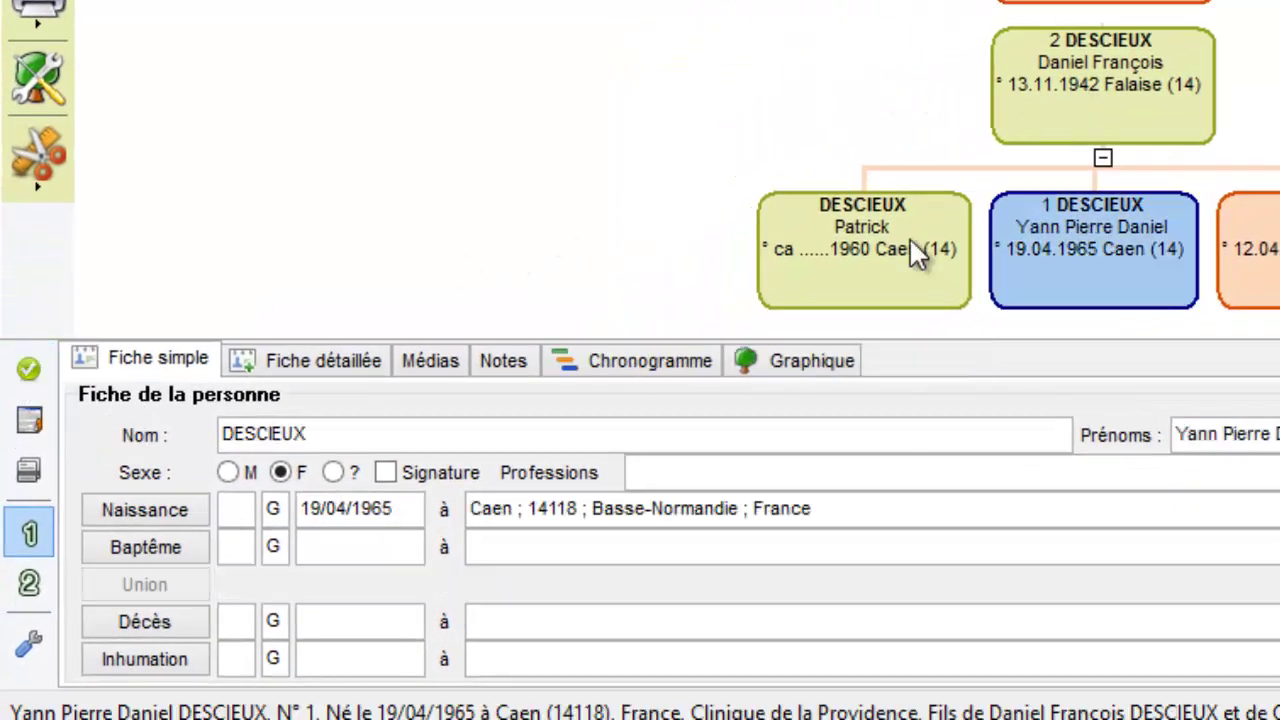
click(1100, 3)
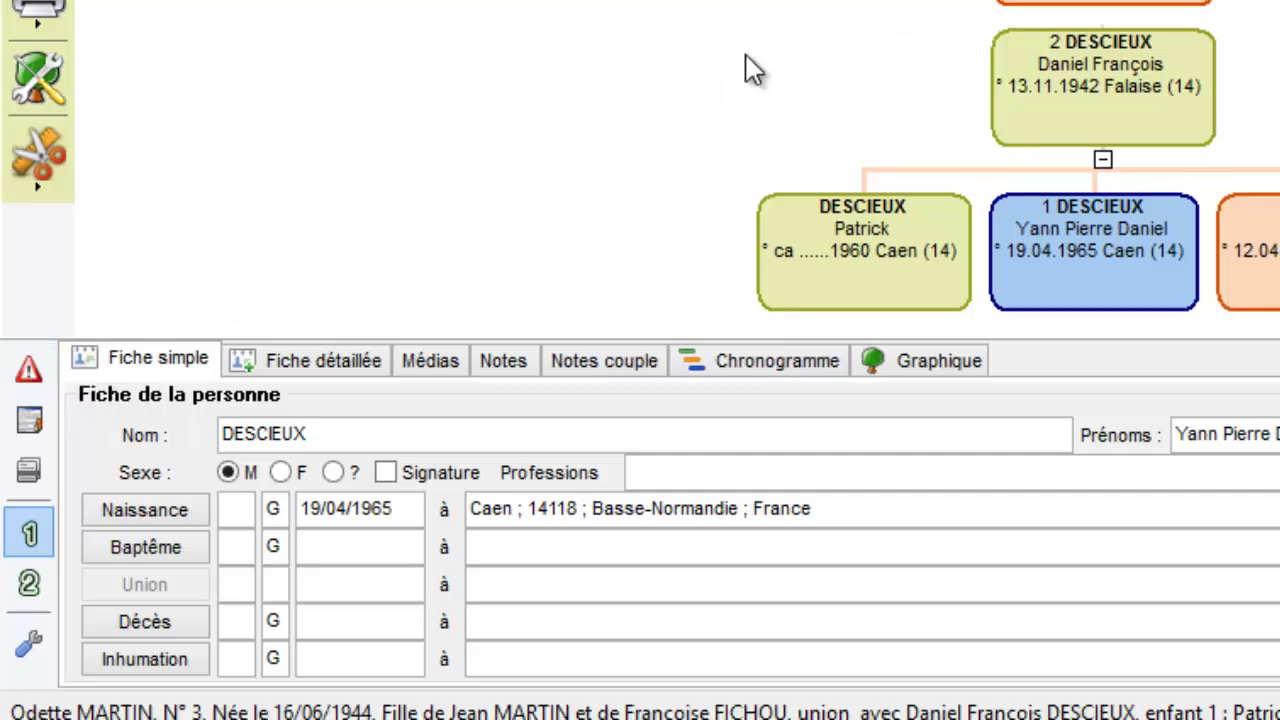
click(29, 372)
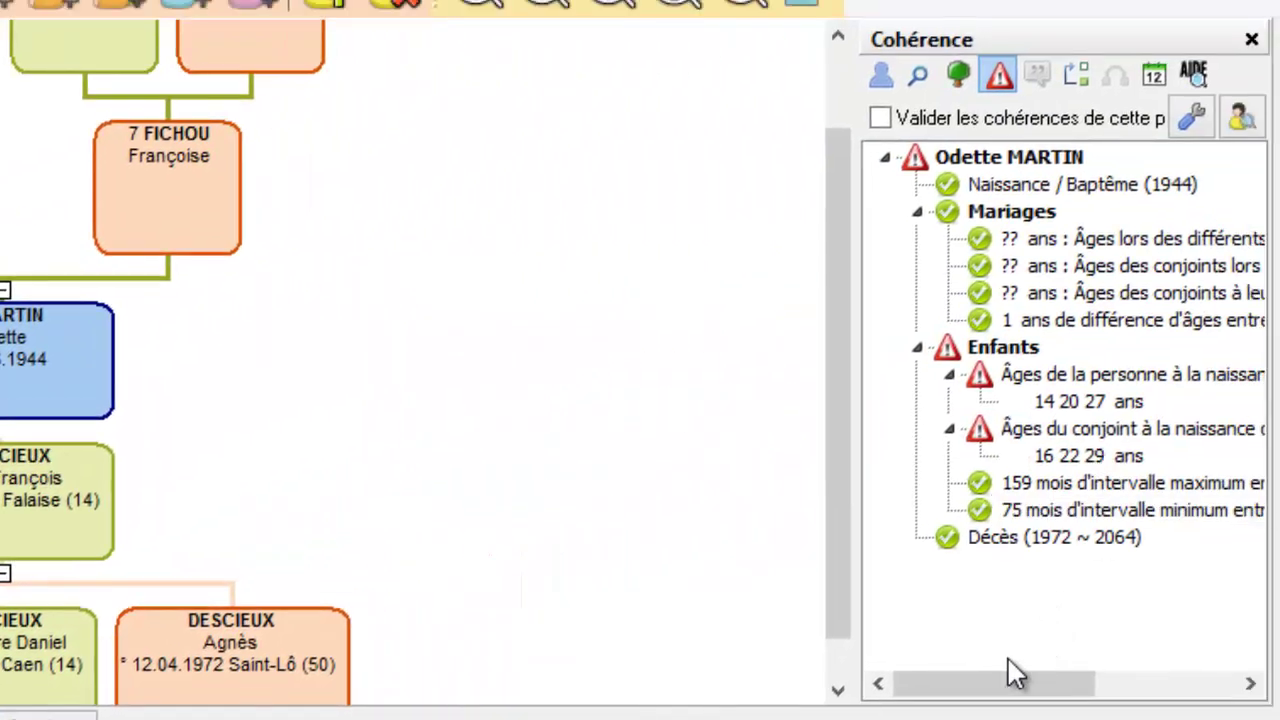
drag(1154, 632, 1194, 629)
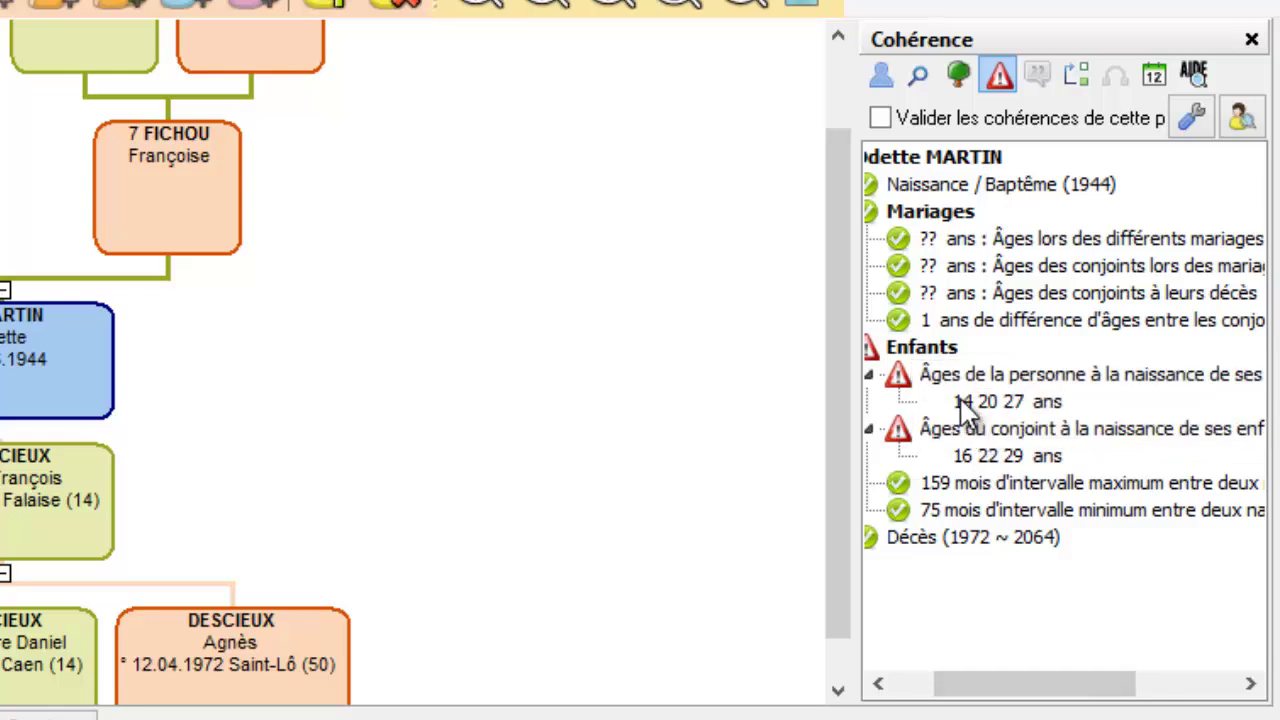
drag(1014, 689, 955, 692)
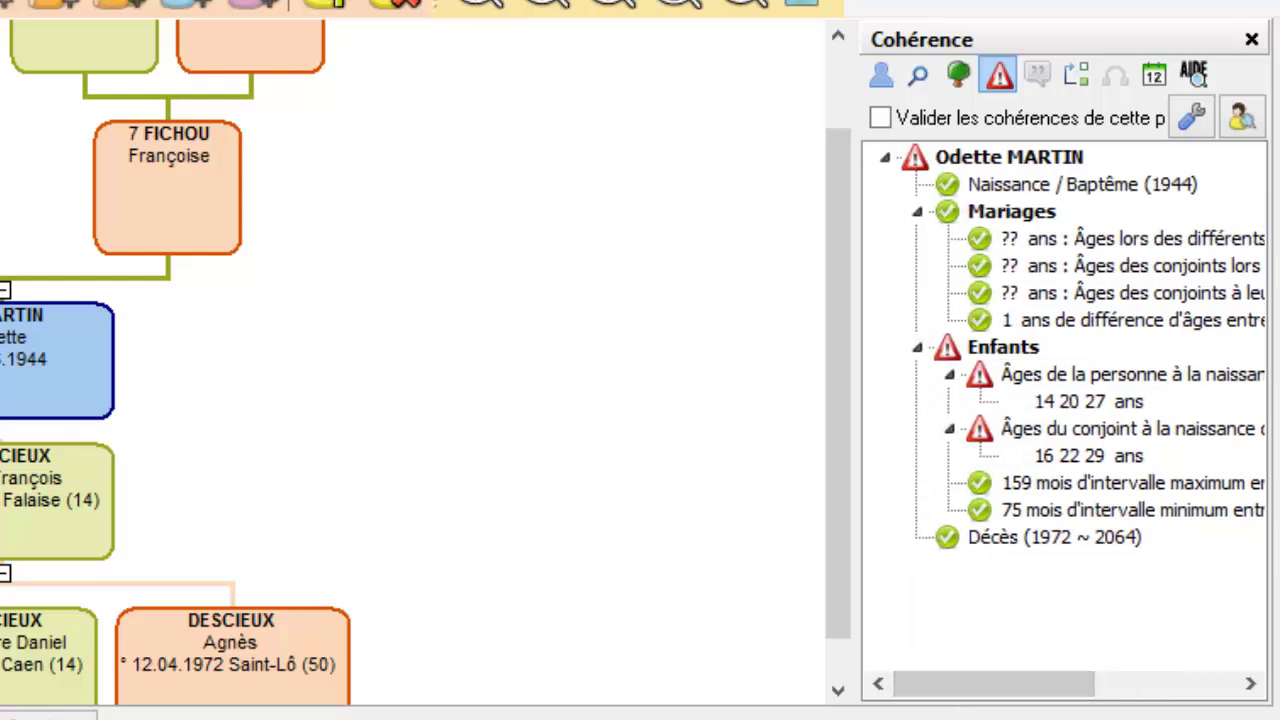
key(Down)
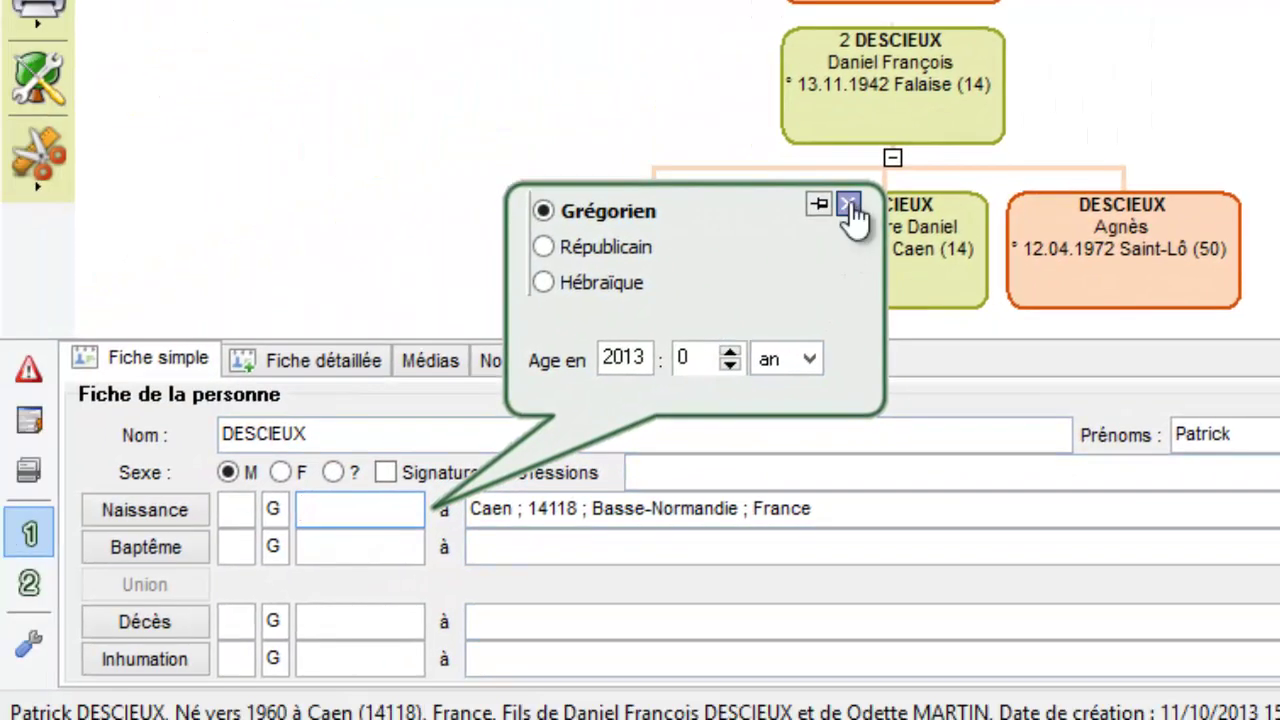
click(849, 200)
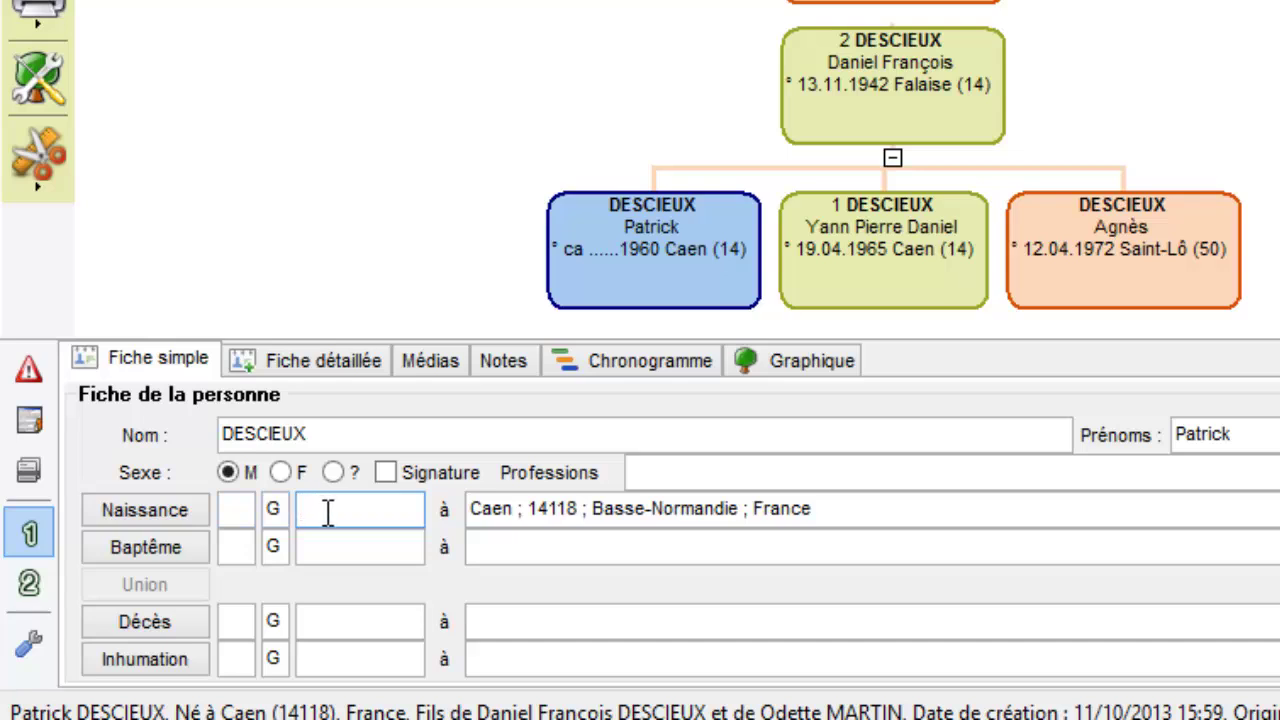
text(12121963)
click(594, 262)
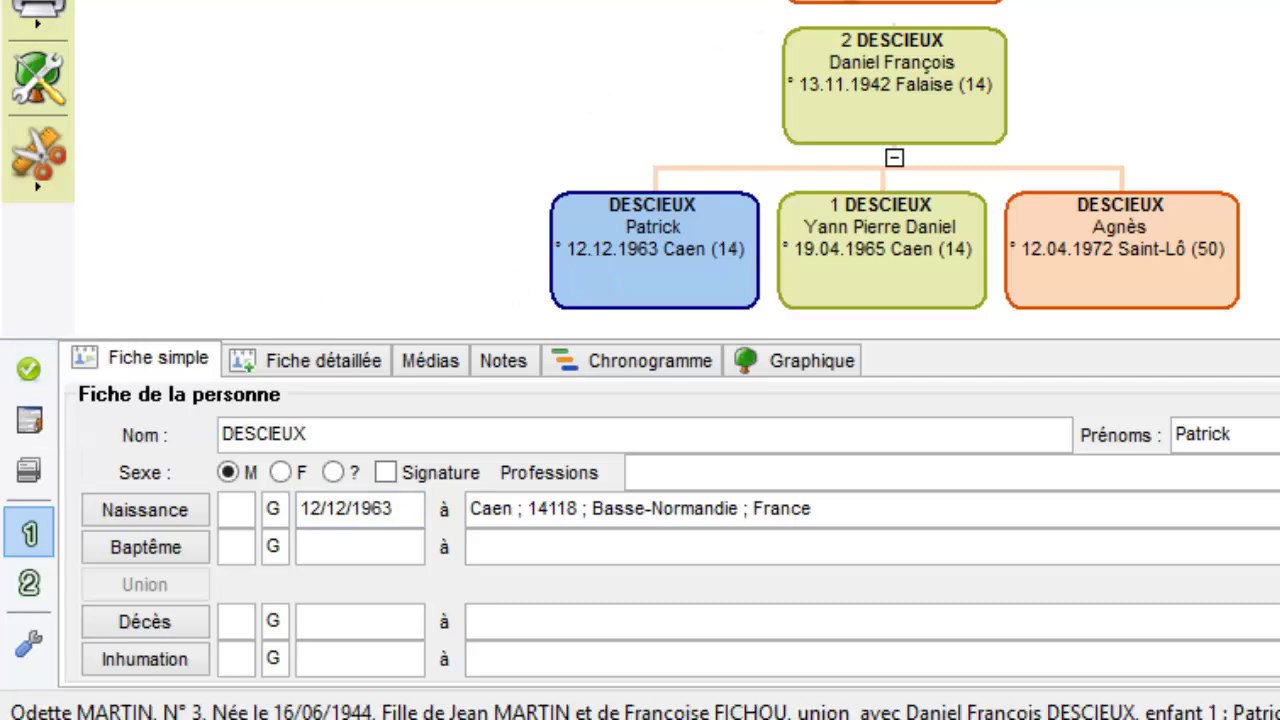
click(895, 2)
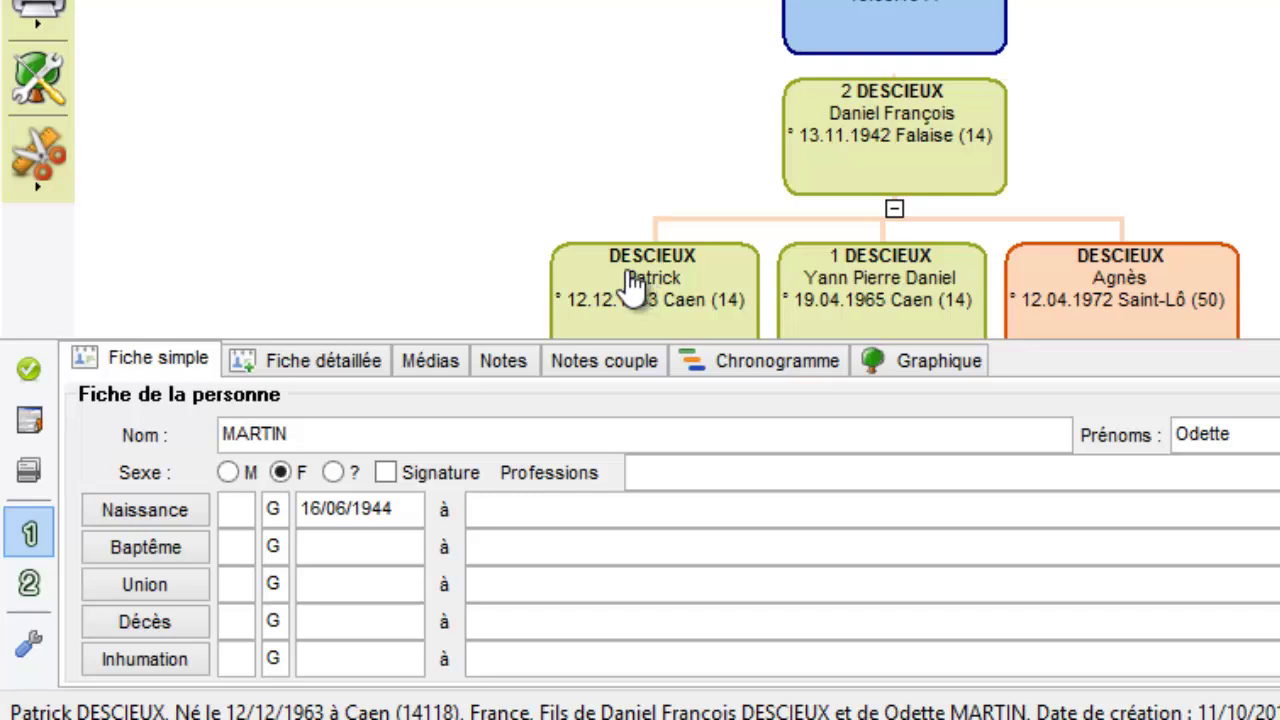
click(858, 185)
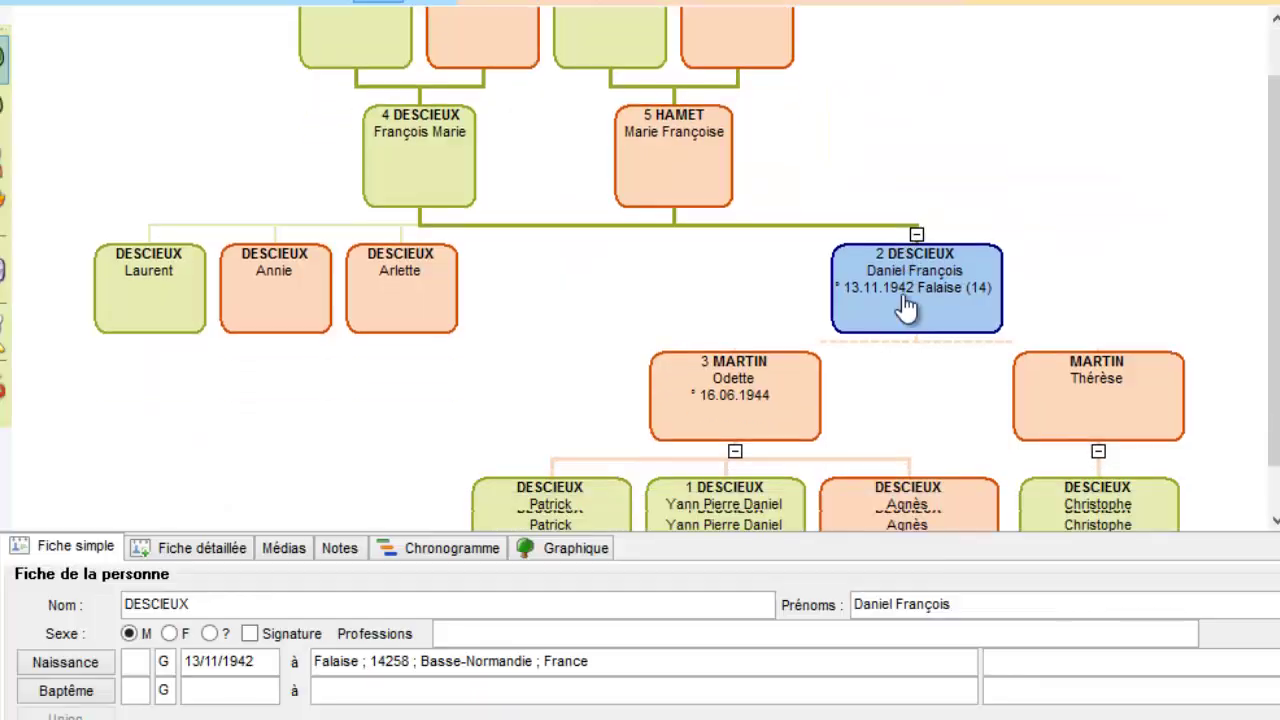
scroll(904, 297, up, 2)
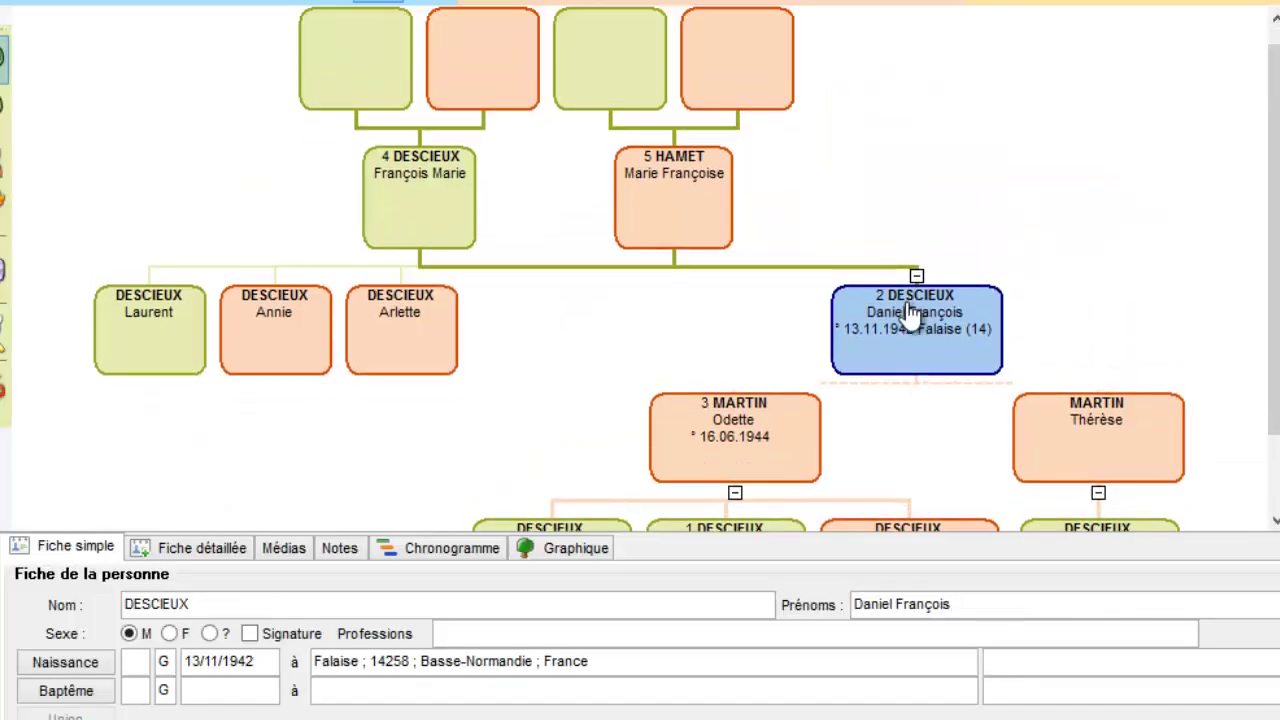
scroll(910, 310, down, 2)
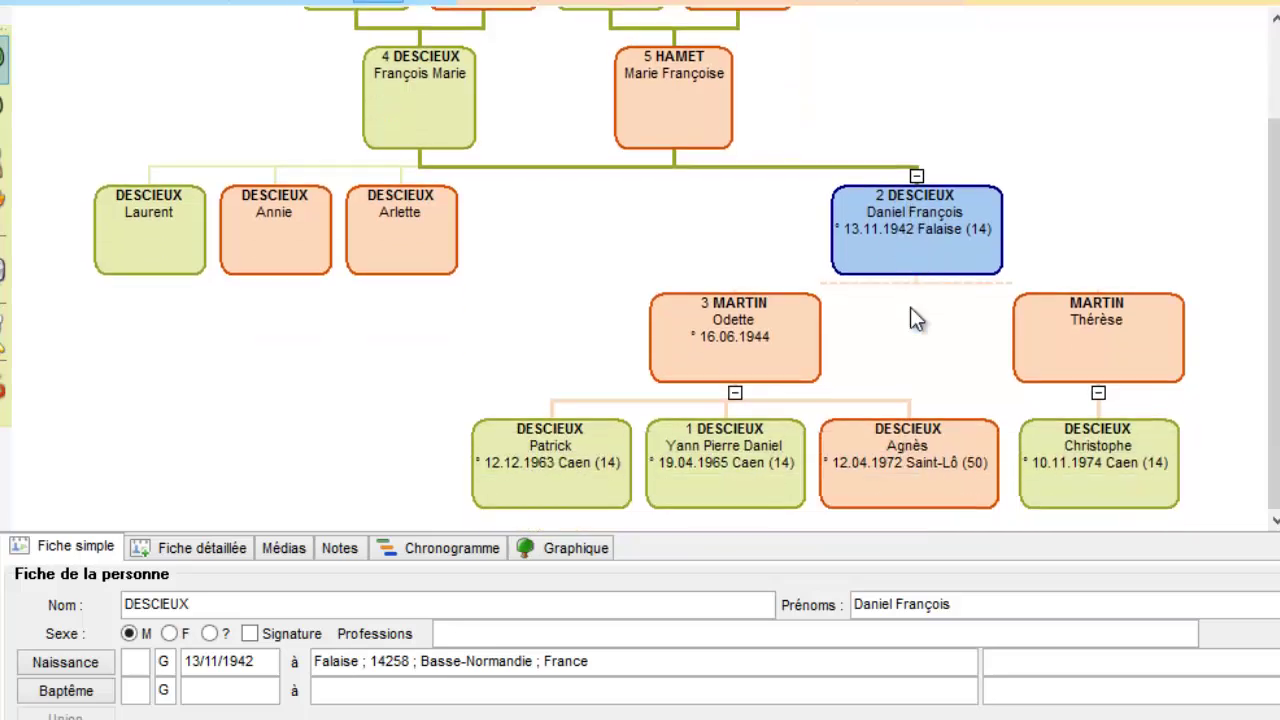
scroll(910, 307, up, 3)
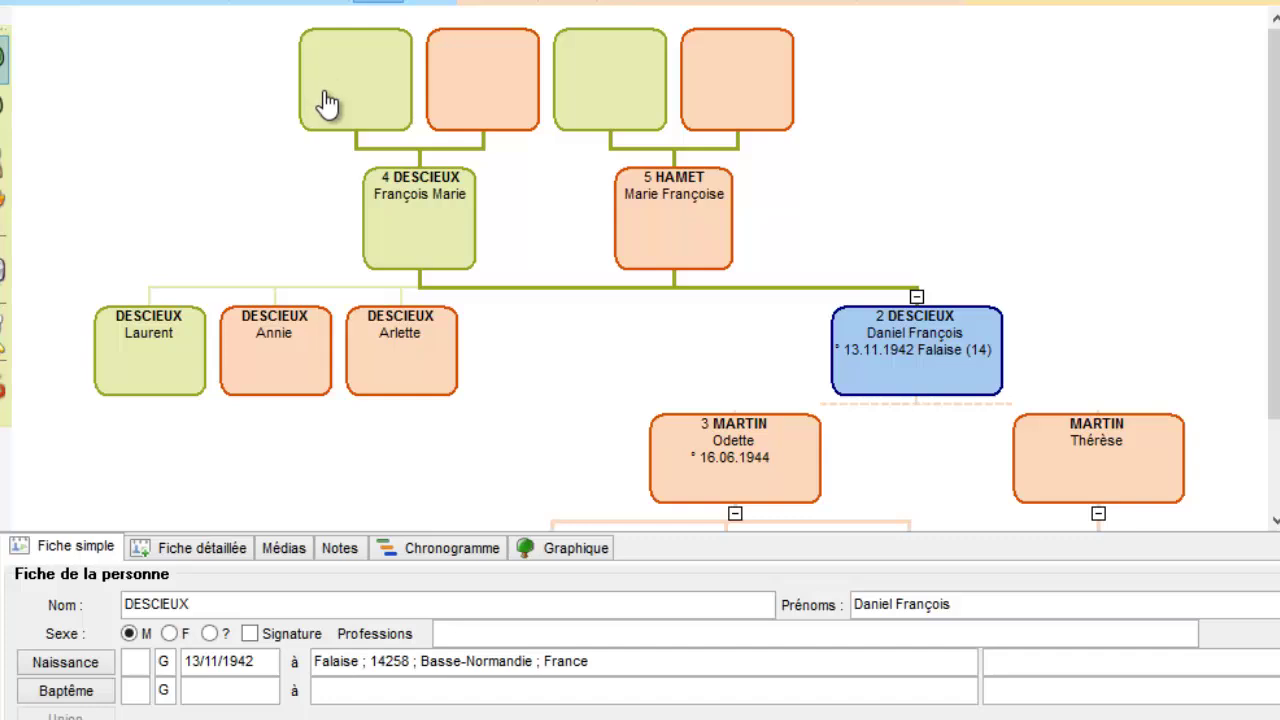
scroll(322, 88, down, 3)
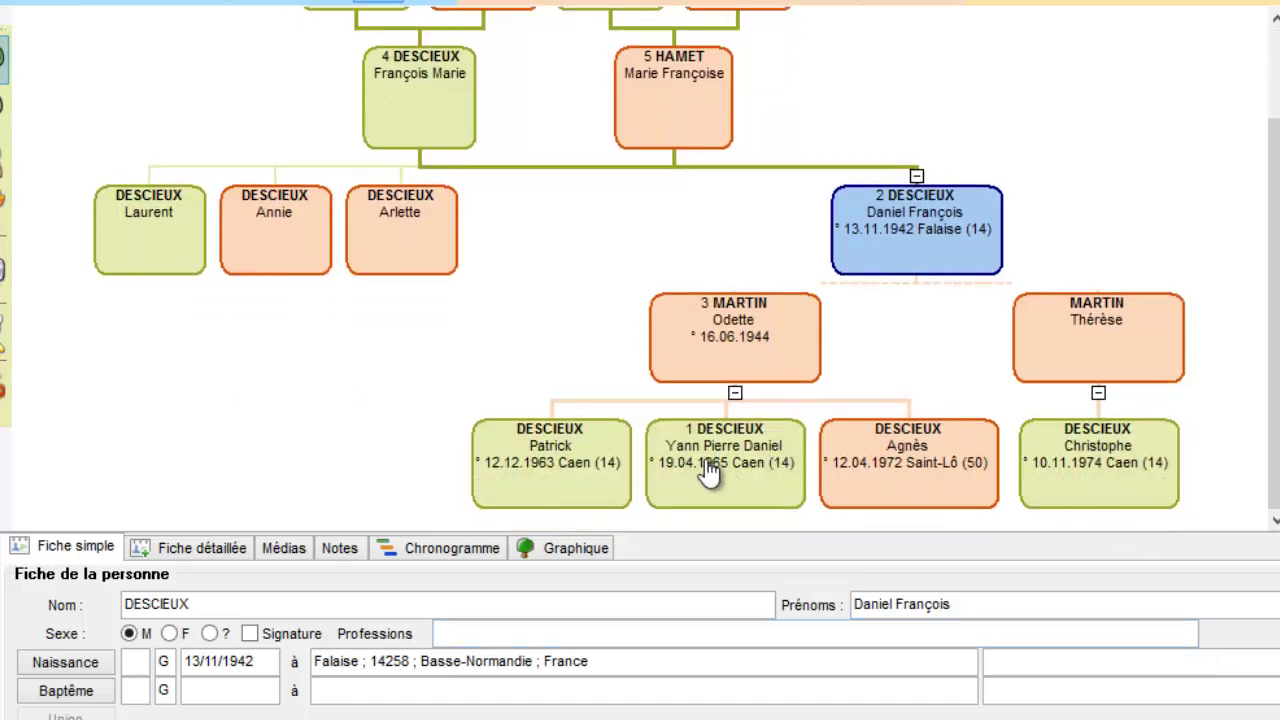
scroll(377, 277, up, 3)
click(460, 97)
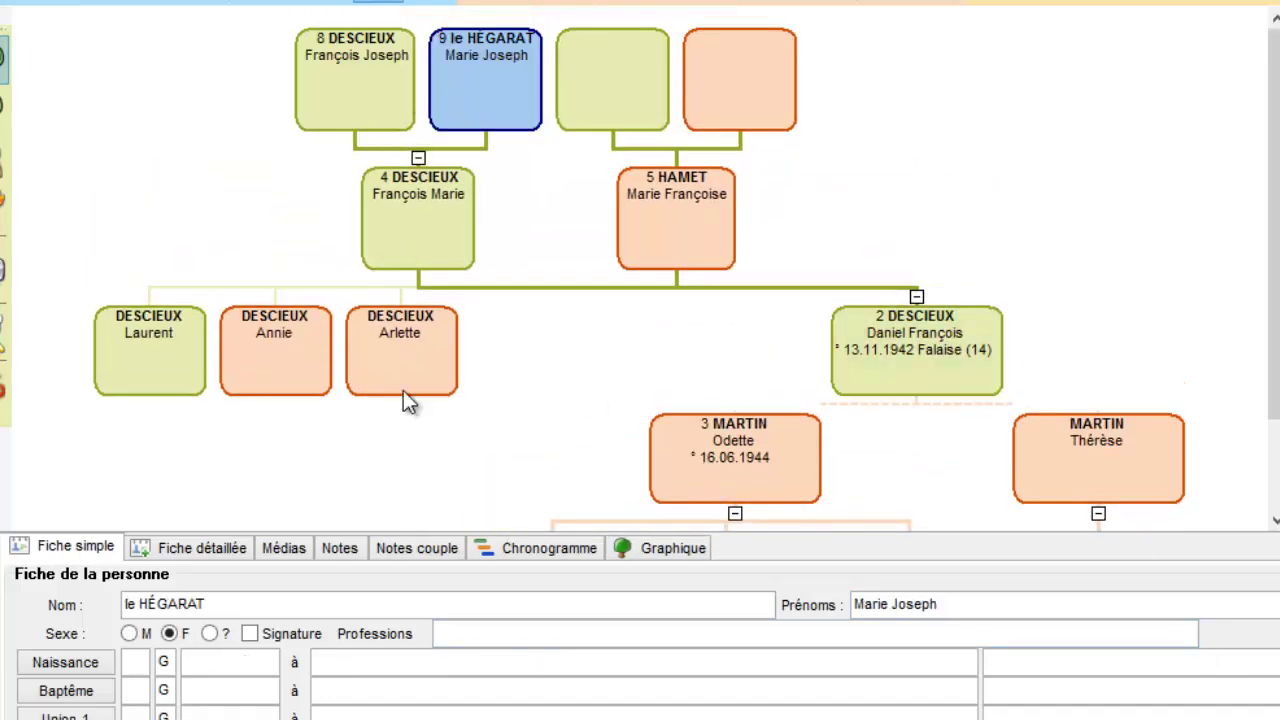
click(895, 305)
drag(897, 318, 898, 238)
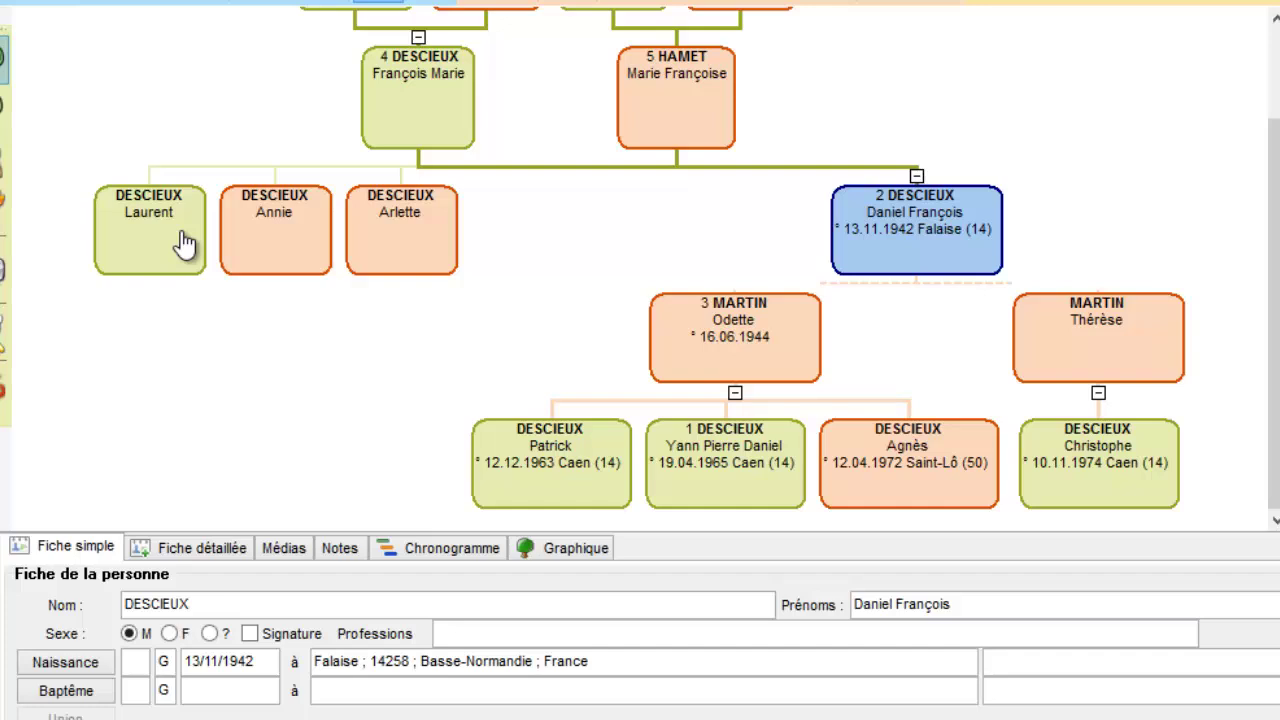
click(362, 236)
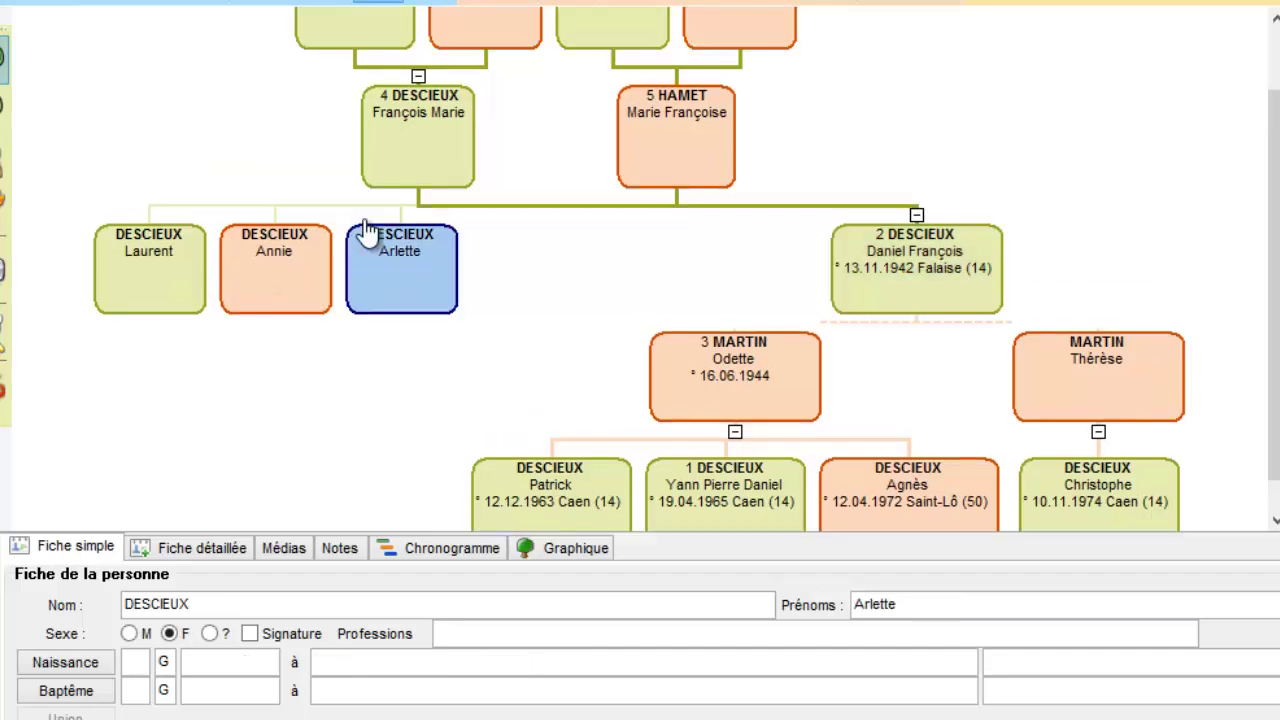
click(735, 3)
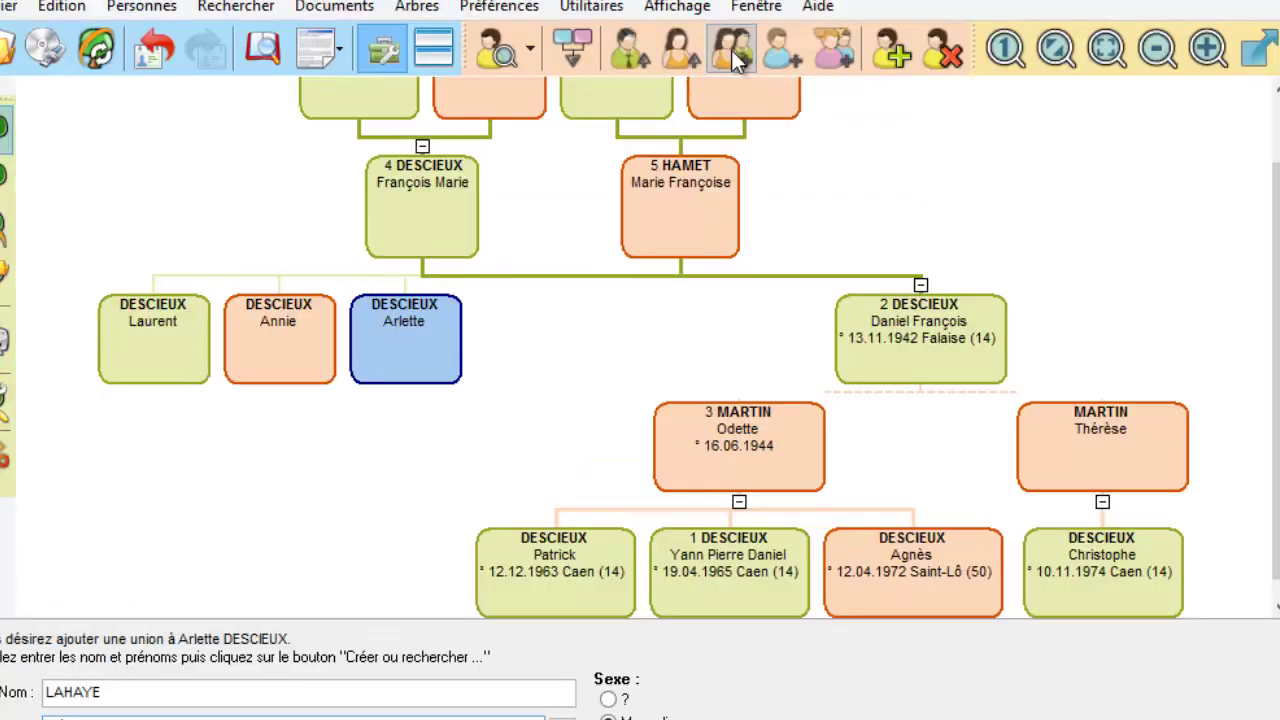
key(Tab)
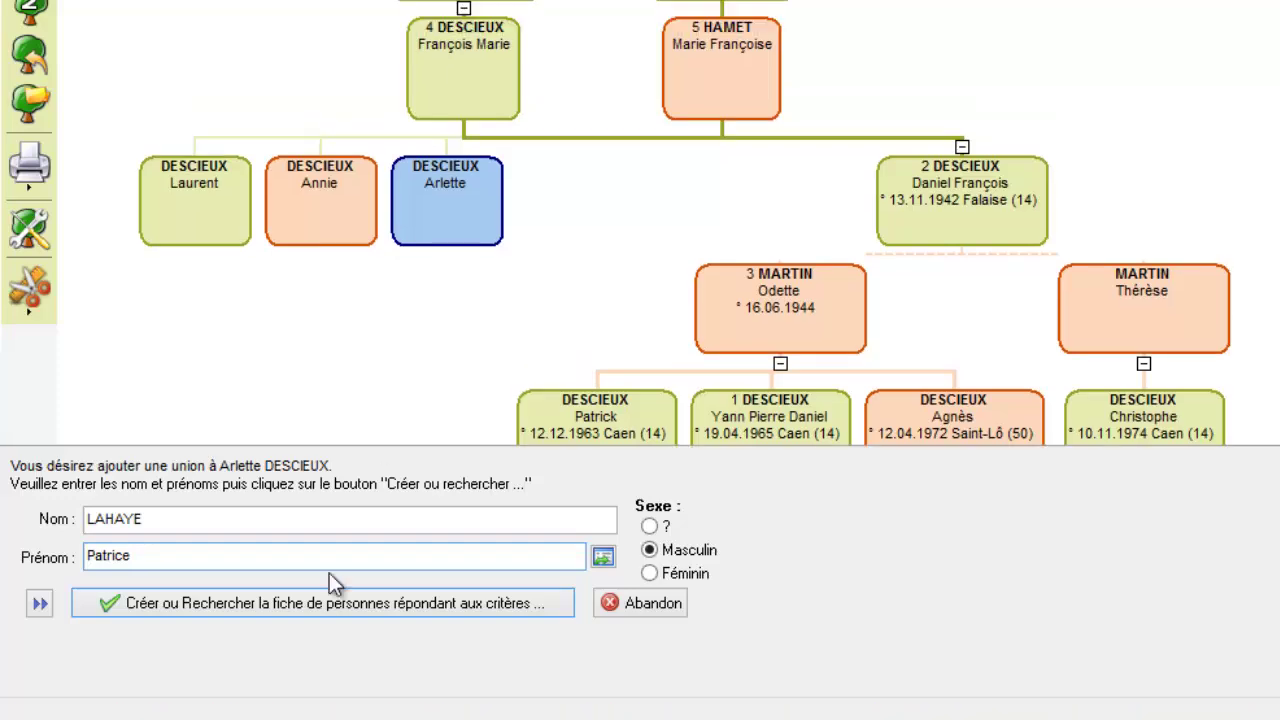
click(237, 603)
click(752, 255)
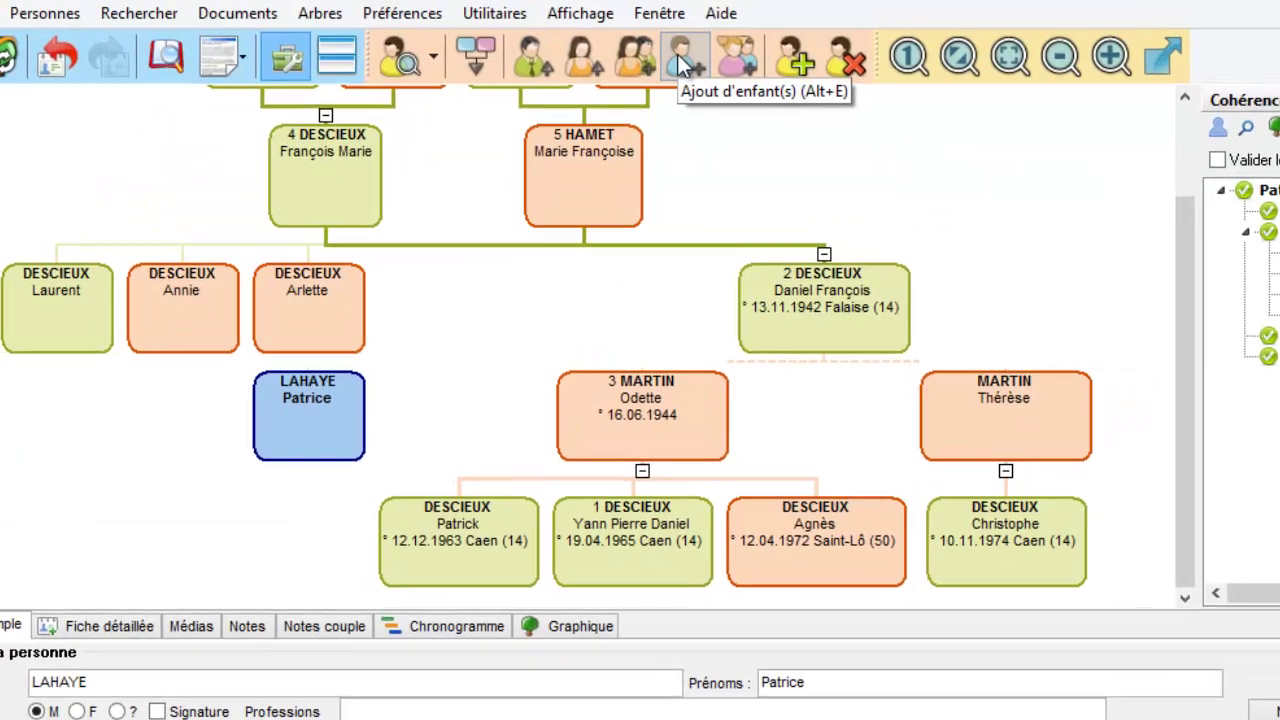
click(680, 62)
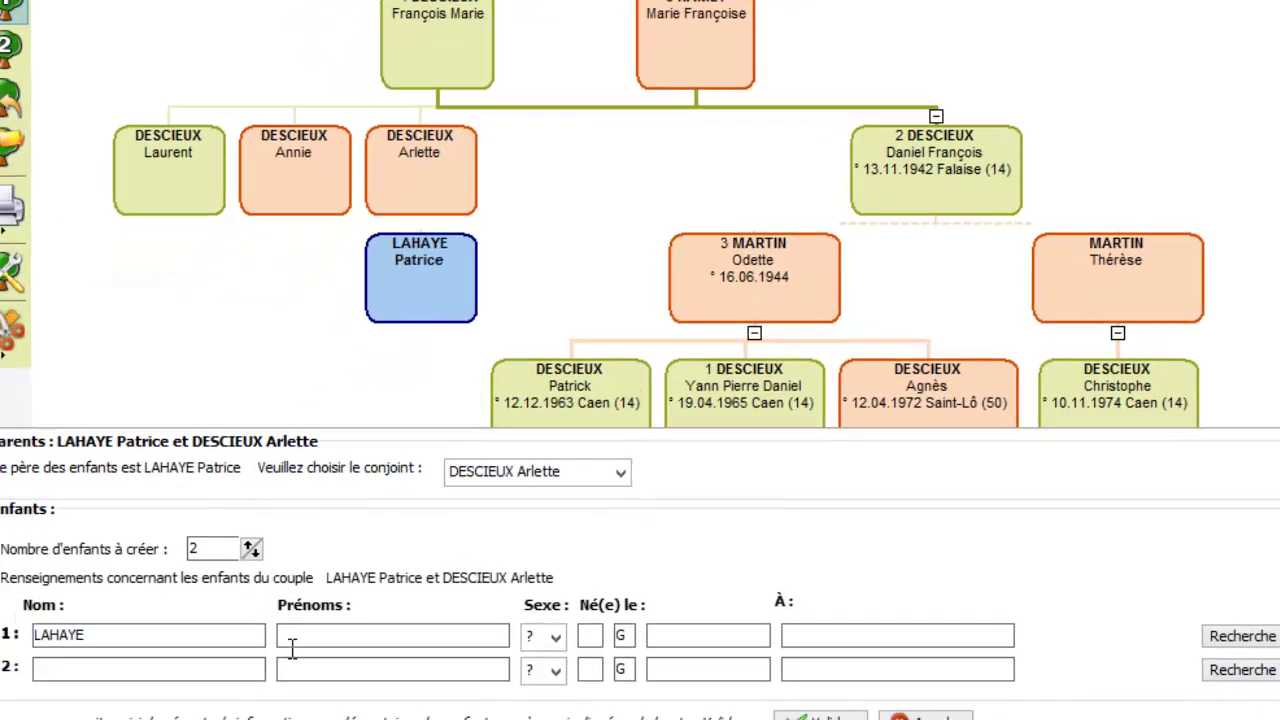
Step: Enter the first child, Jeanne, born after 1975
click(324, 592)
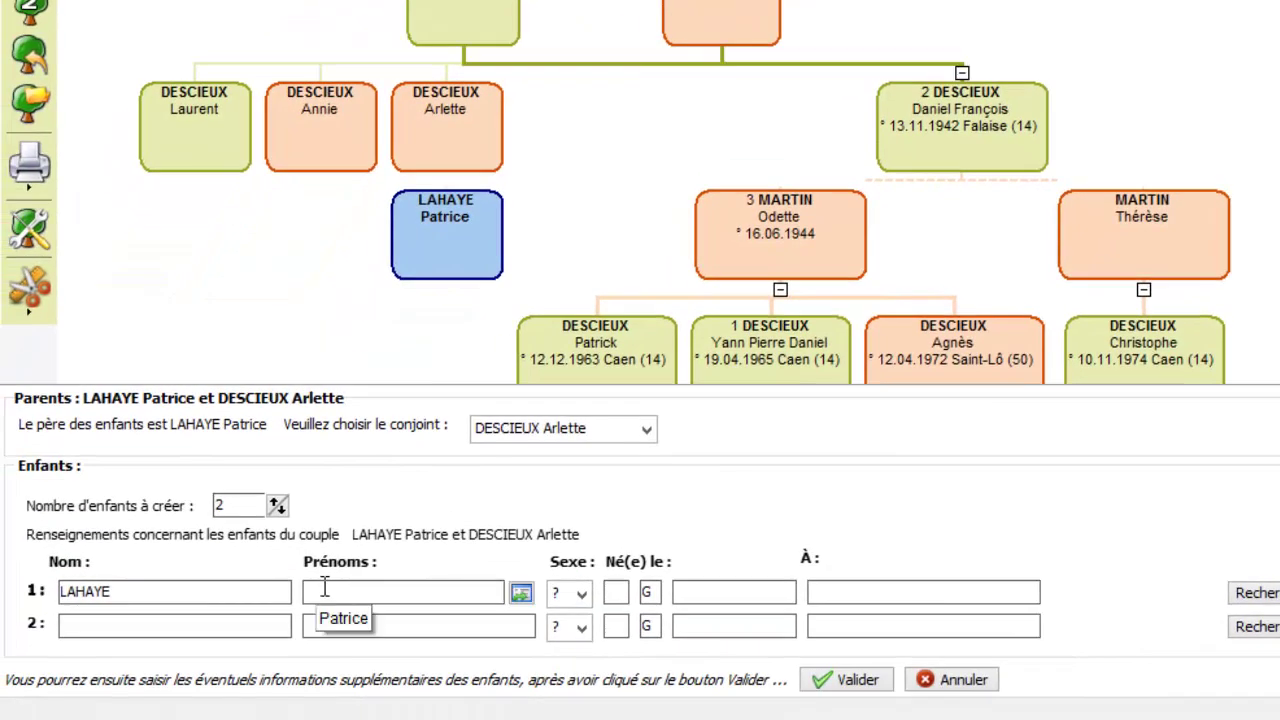
text(Jeanne)
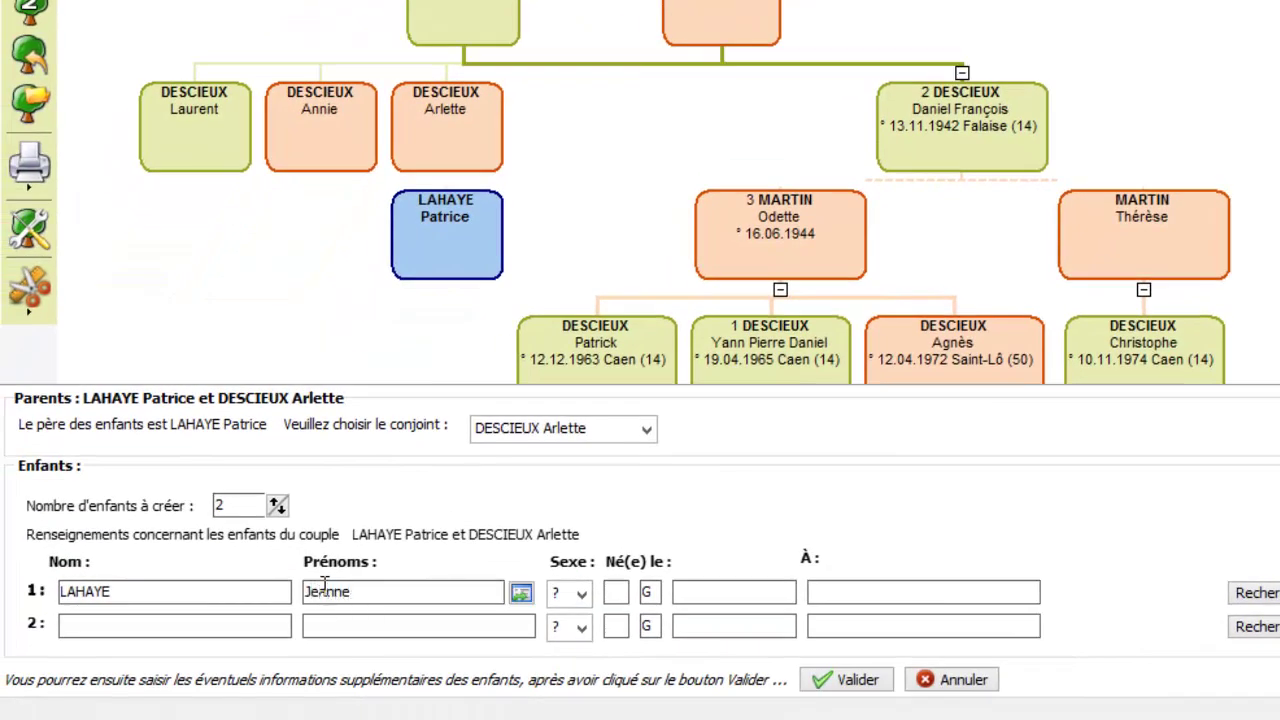
click(612, 591)
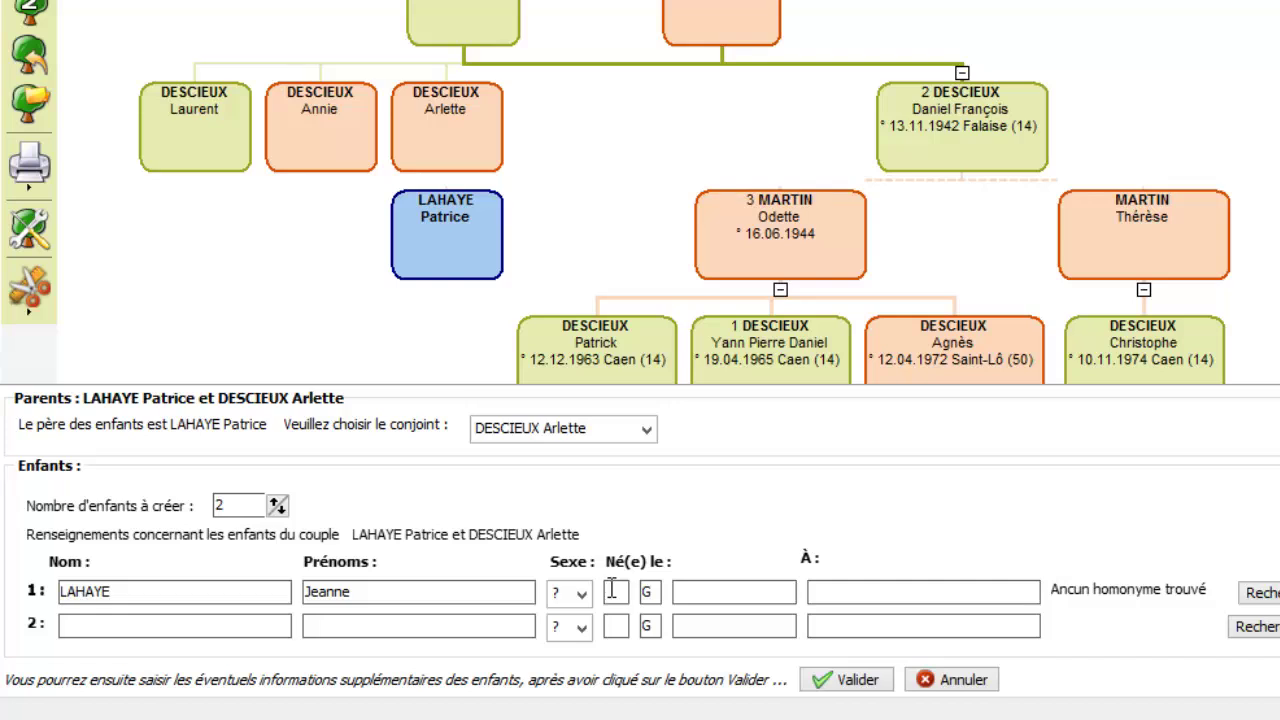
text(2)
click(680, 590)
text(19)
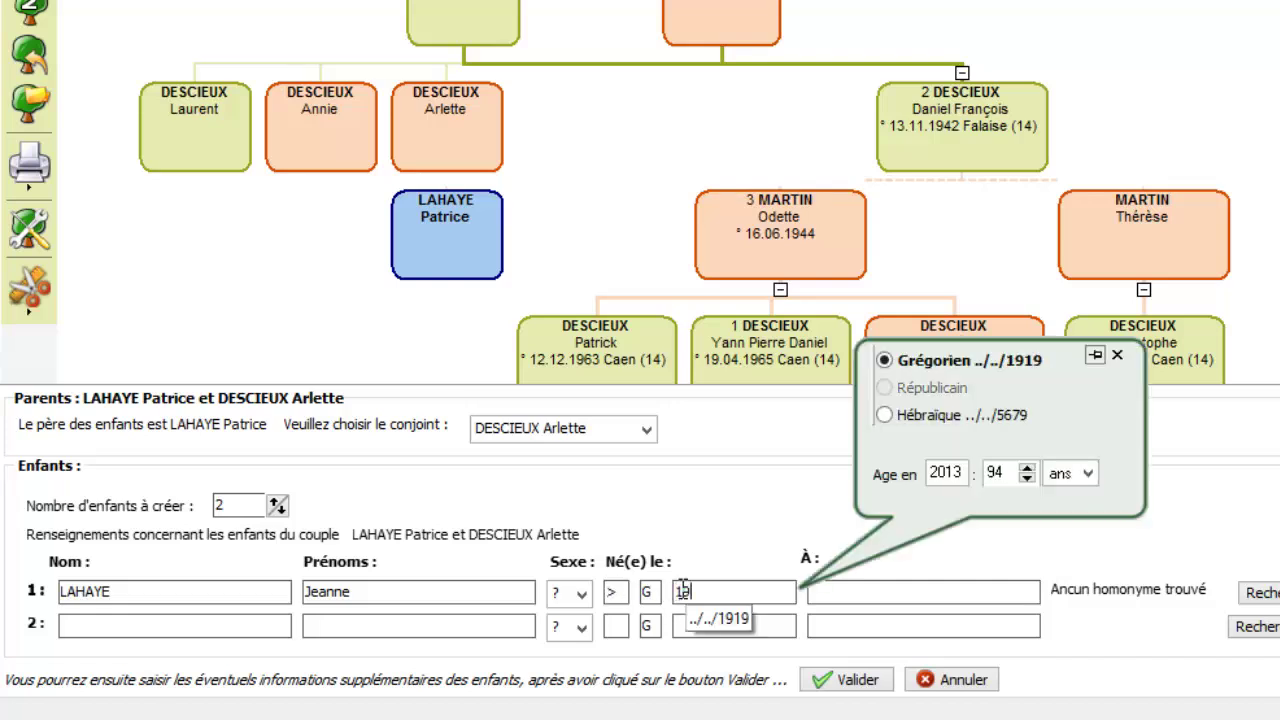
text(75)
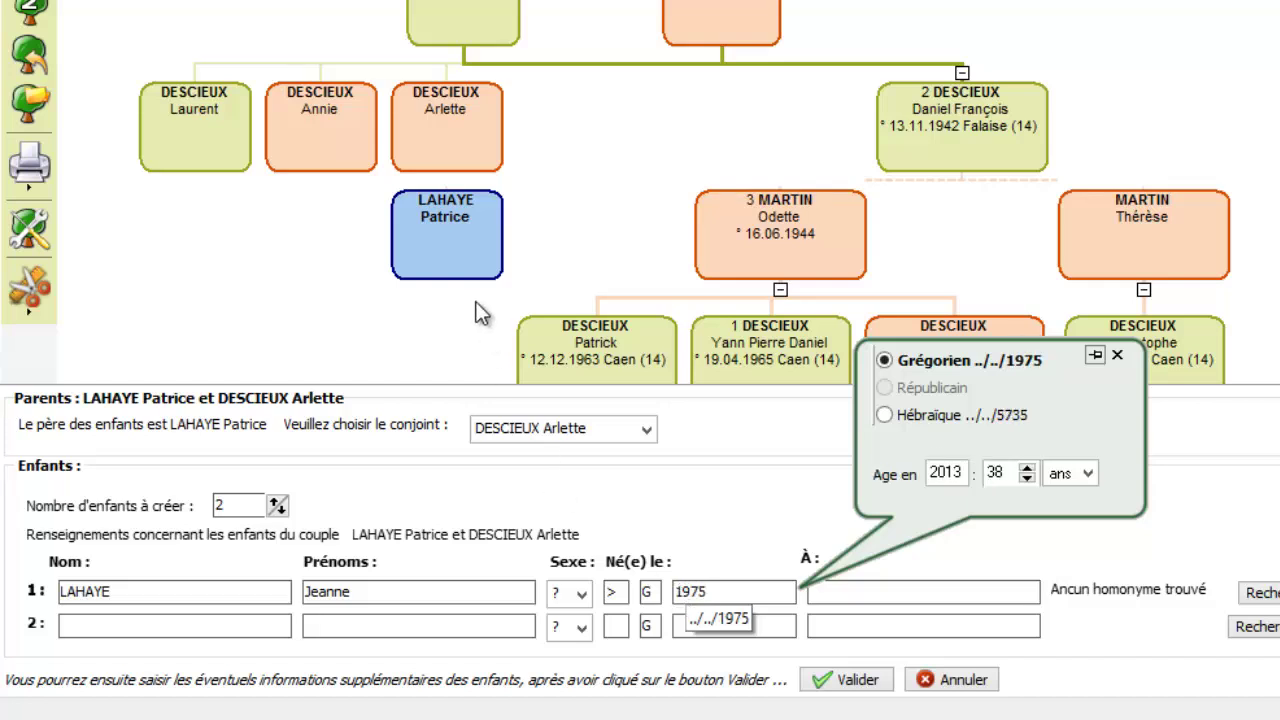
click(176, 630)
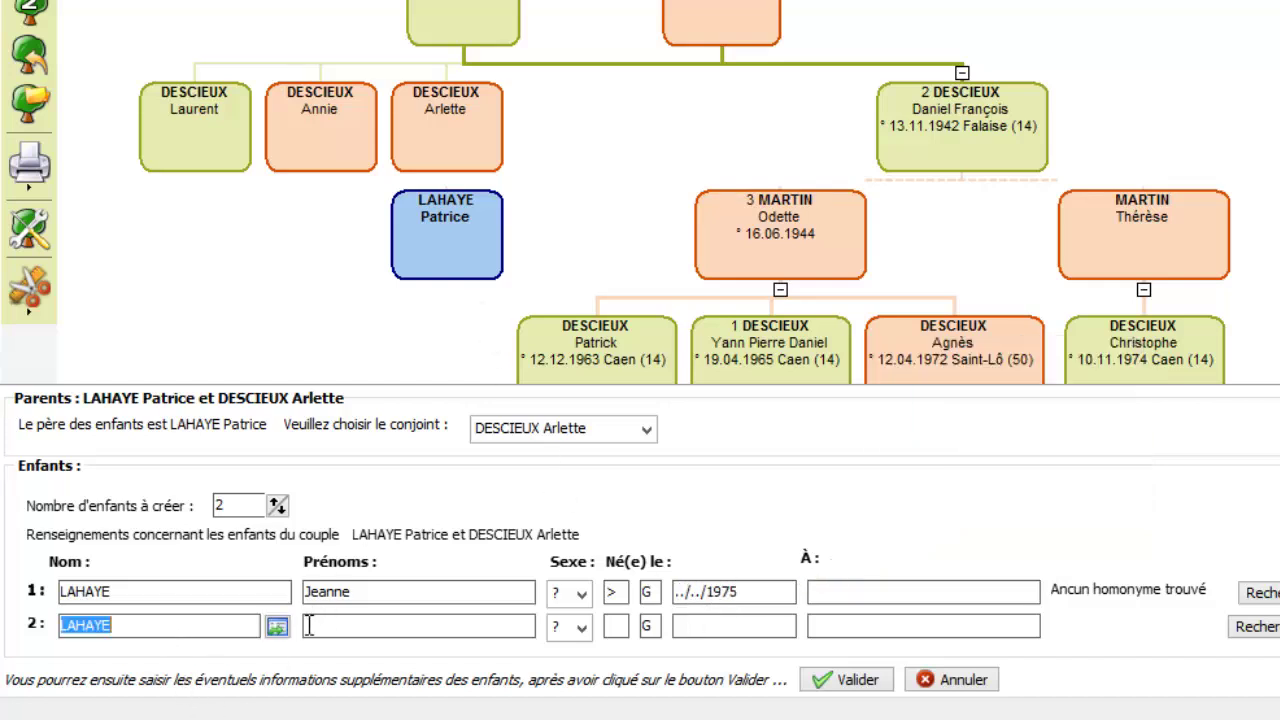
click(345, 625)
text(Yves)
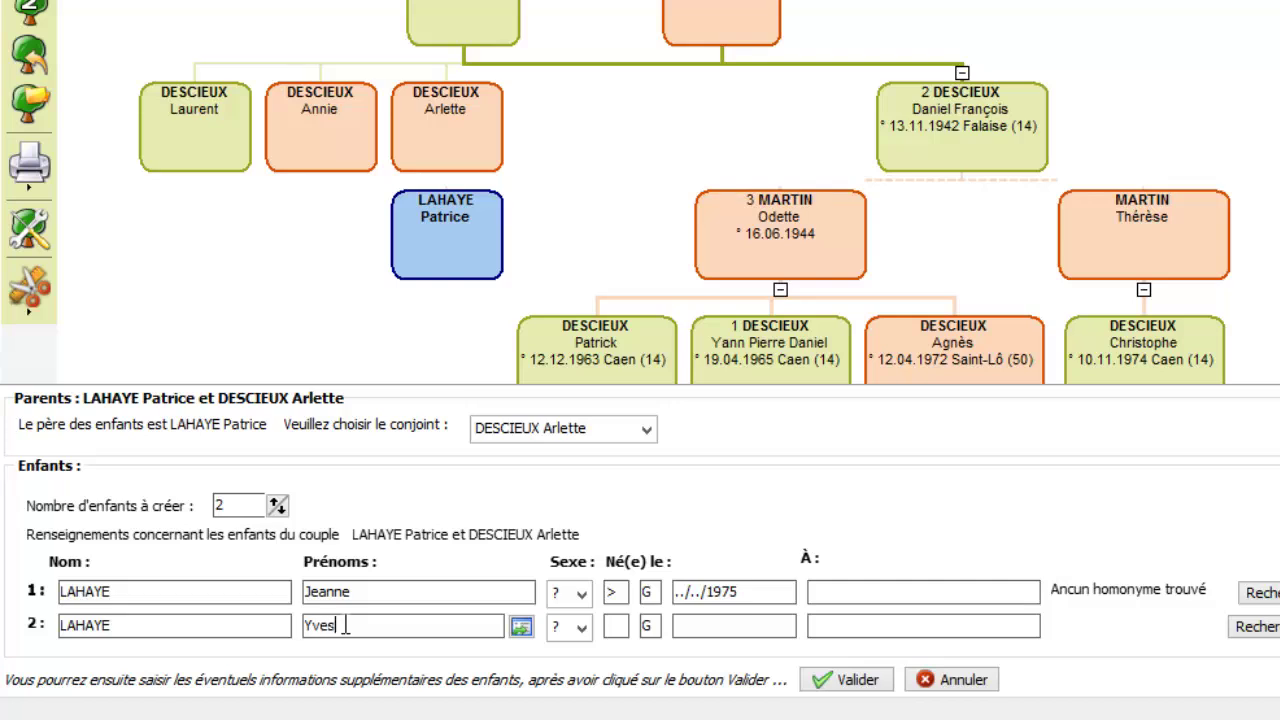
click(618, 623)
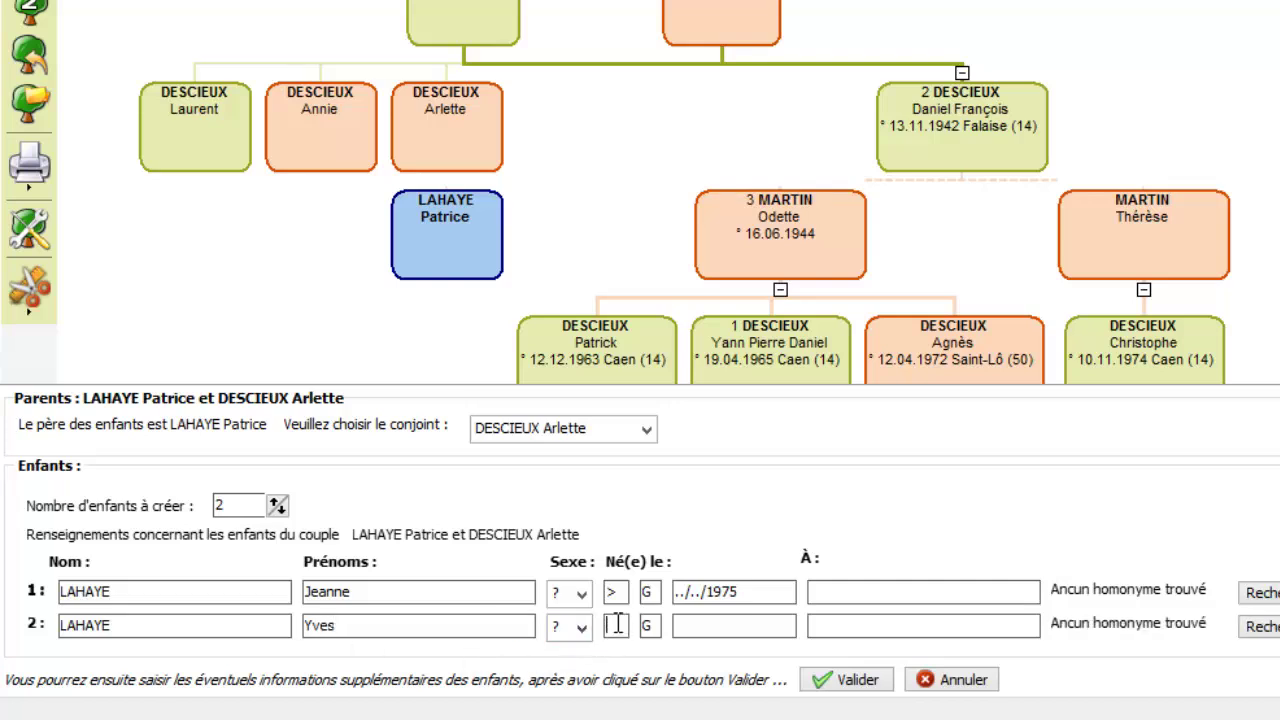
text(<)
click(688, 622)
text(19)
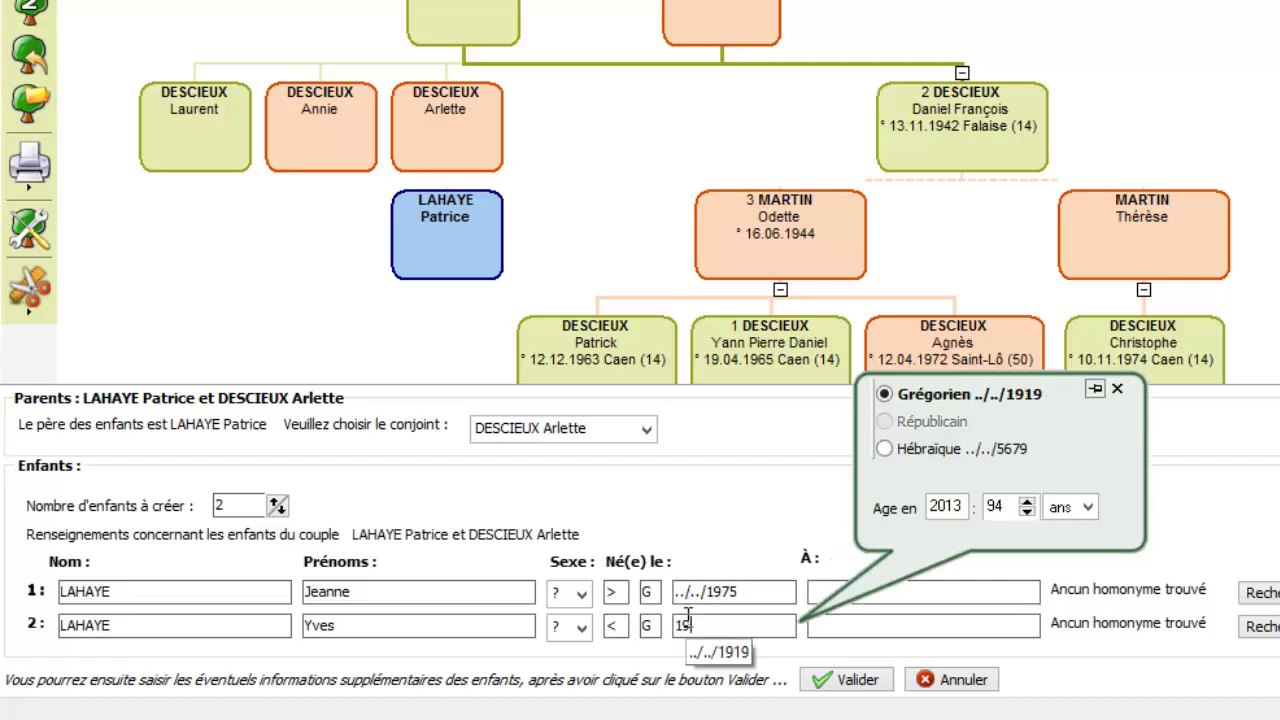
text(74)
click(845, 680)
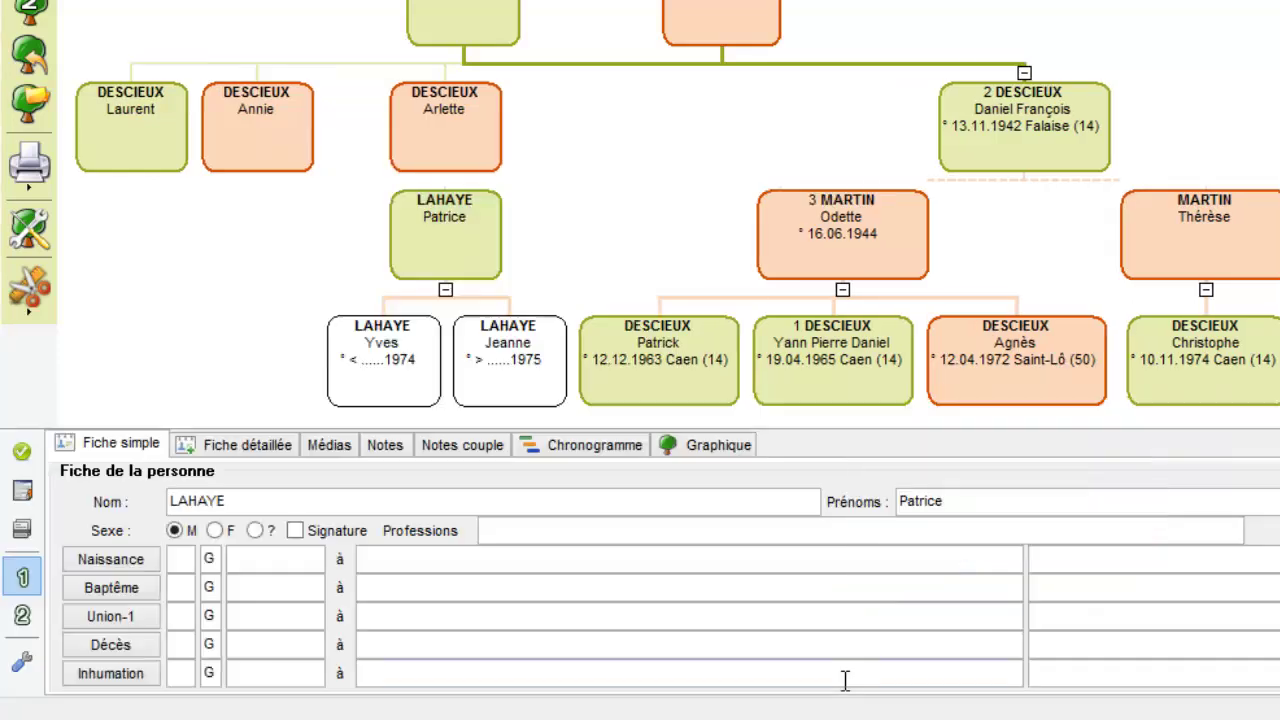
click(971, 392)
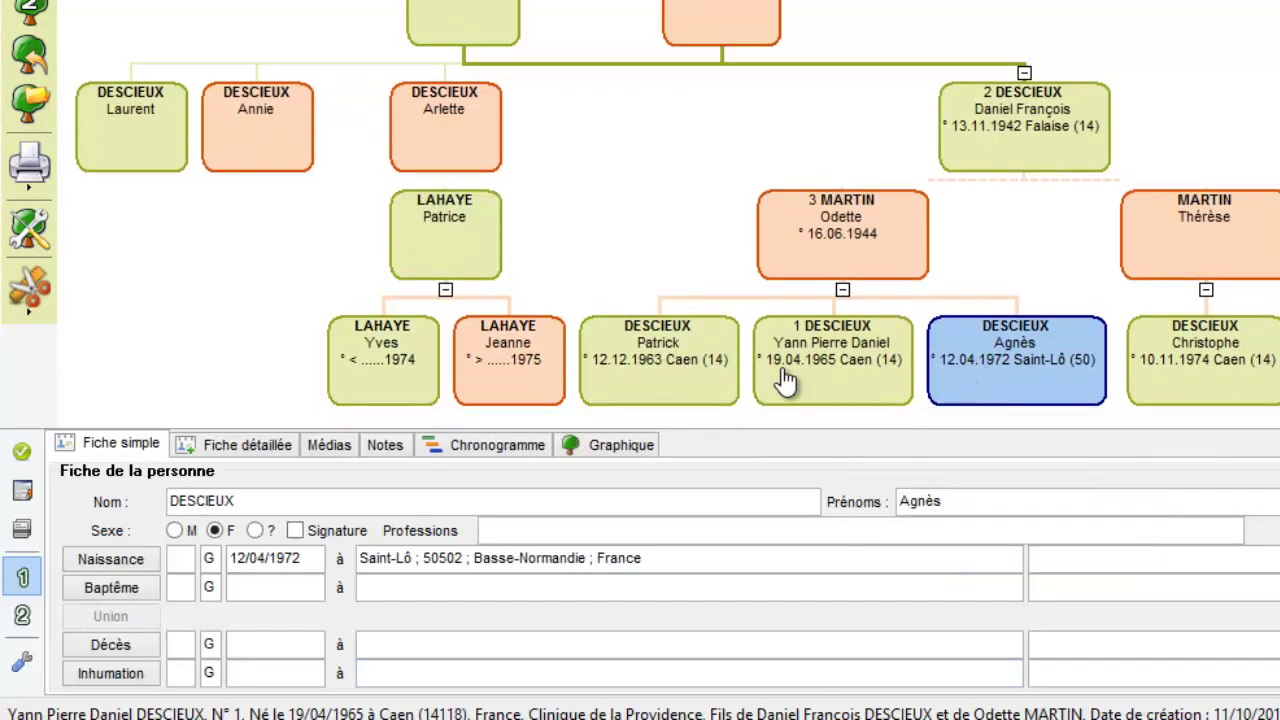
click(945, 145)
scroll(380, 163, up, 1)
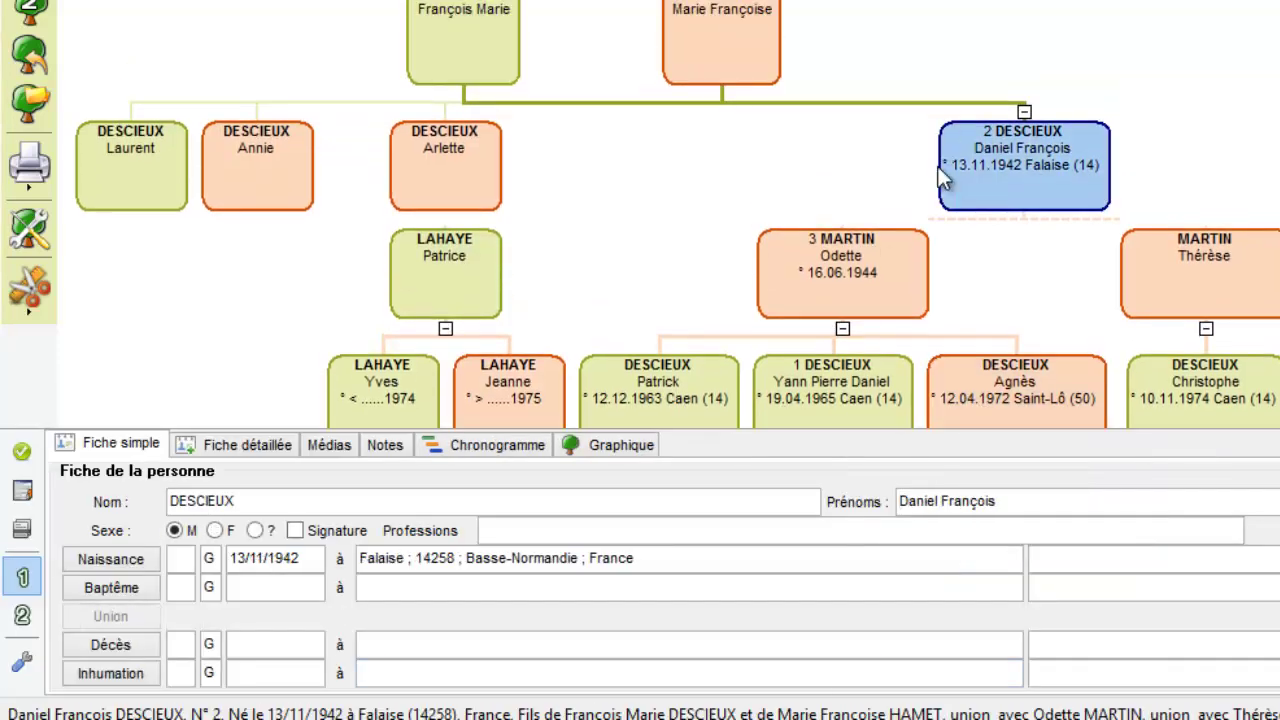
click(430, 150)
scroll(430, 150, down, 1)
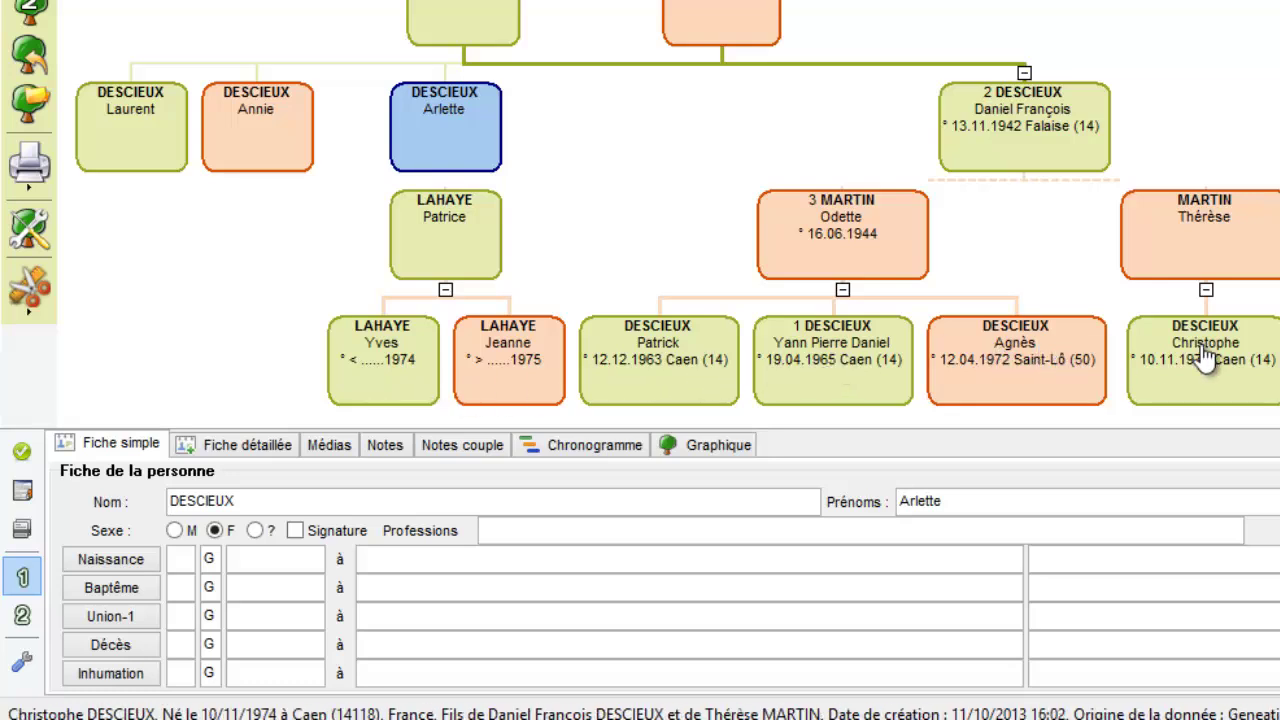
click(1026, 165)
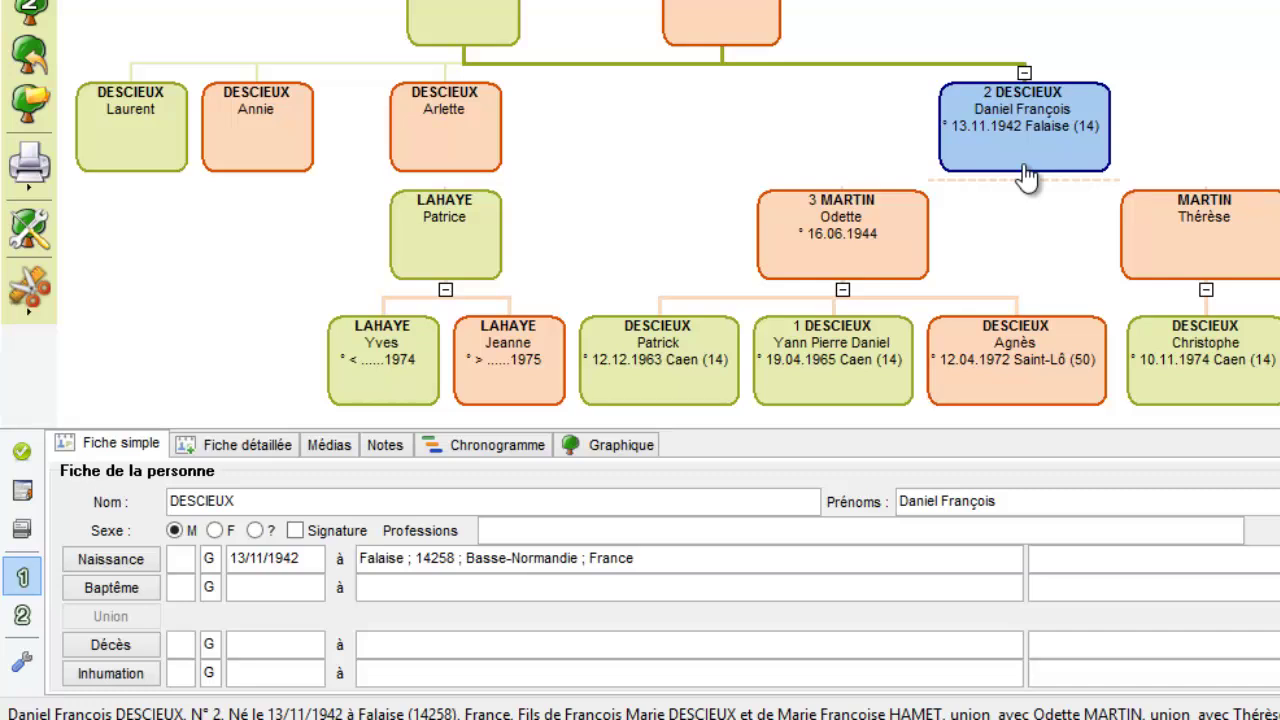
click(764, 21)
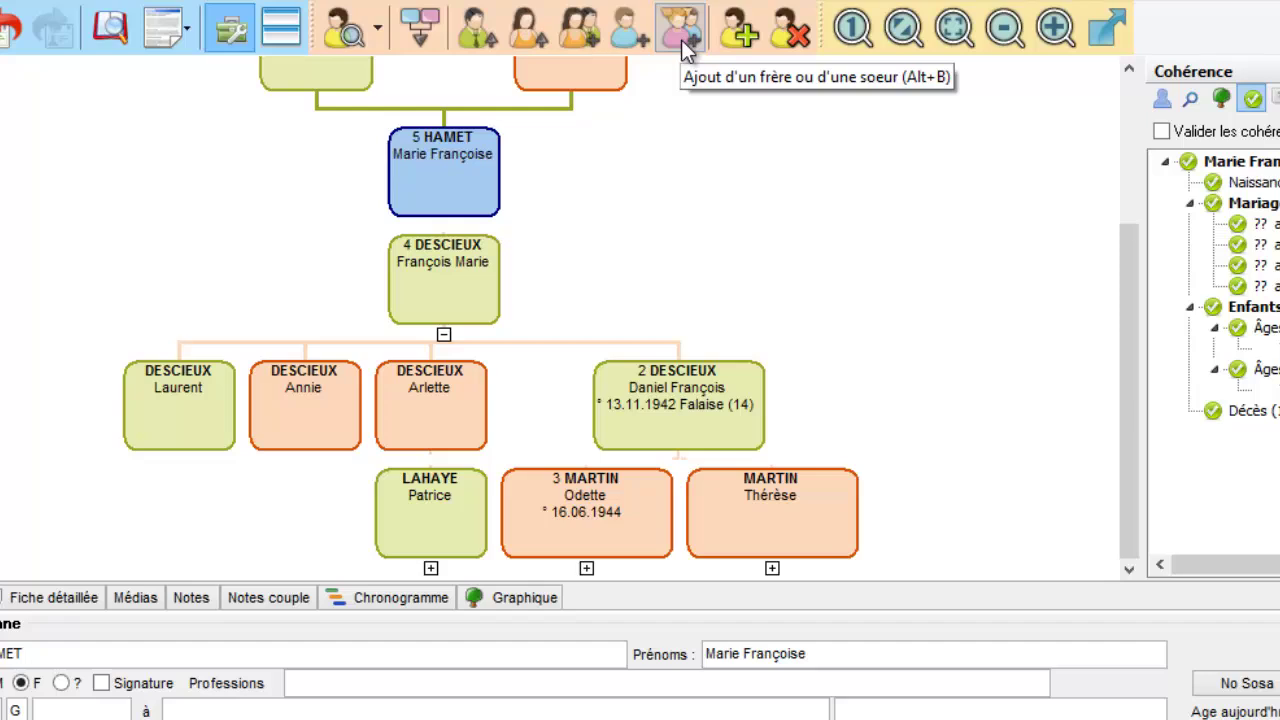
click(649, 408)
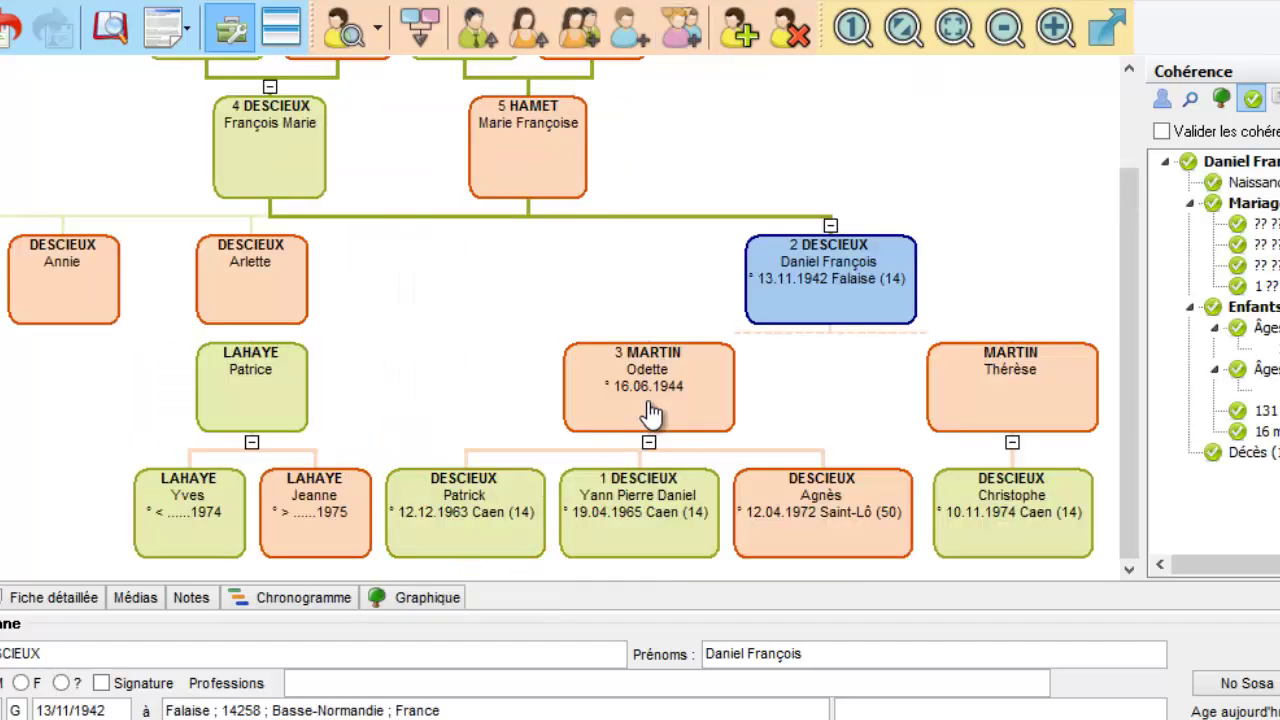
click(612, 512)
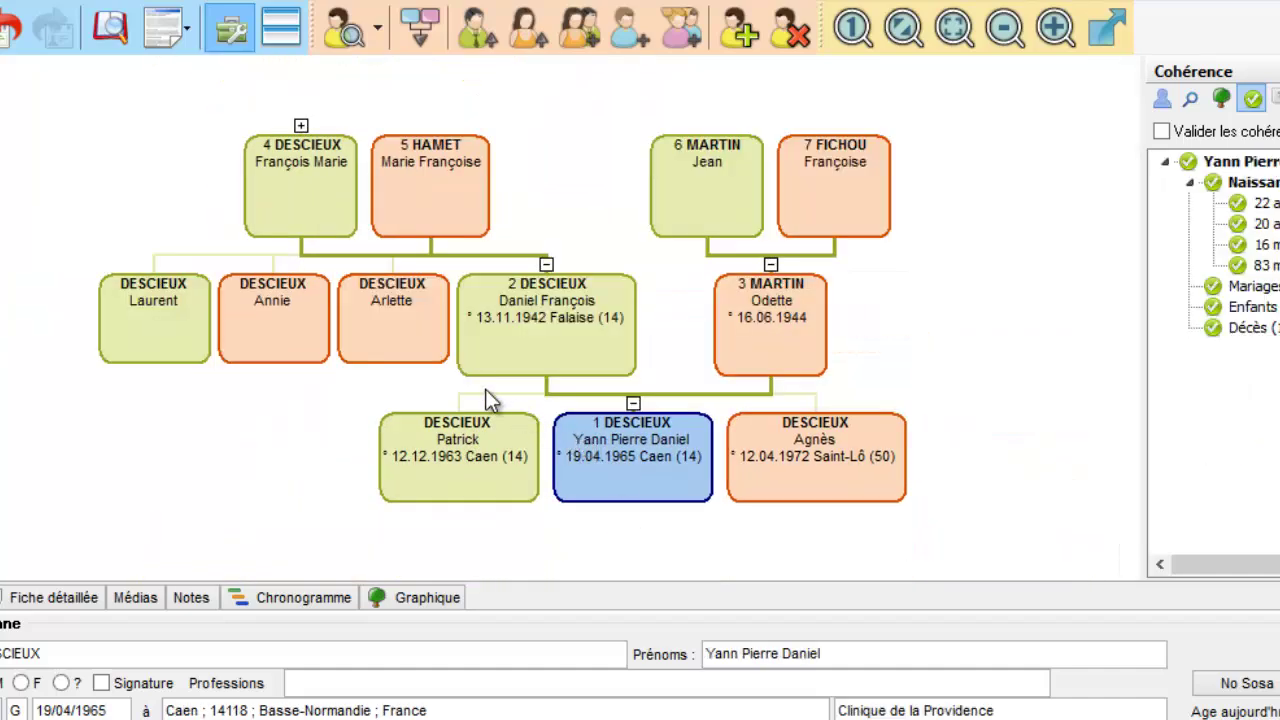
click(545, 362)
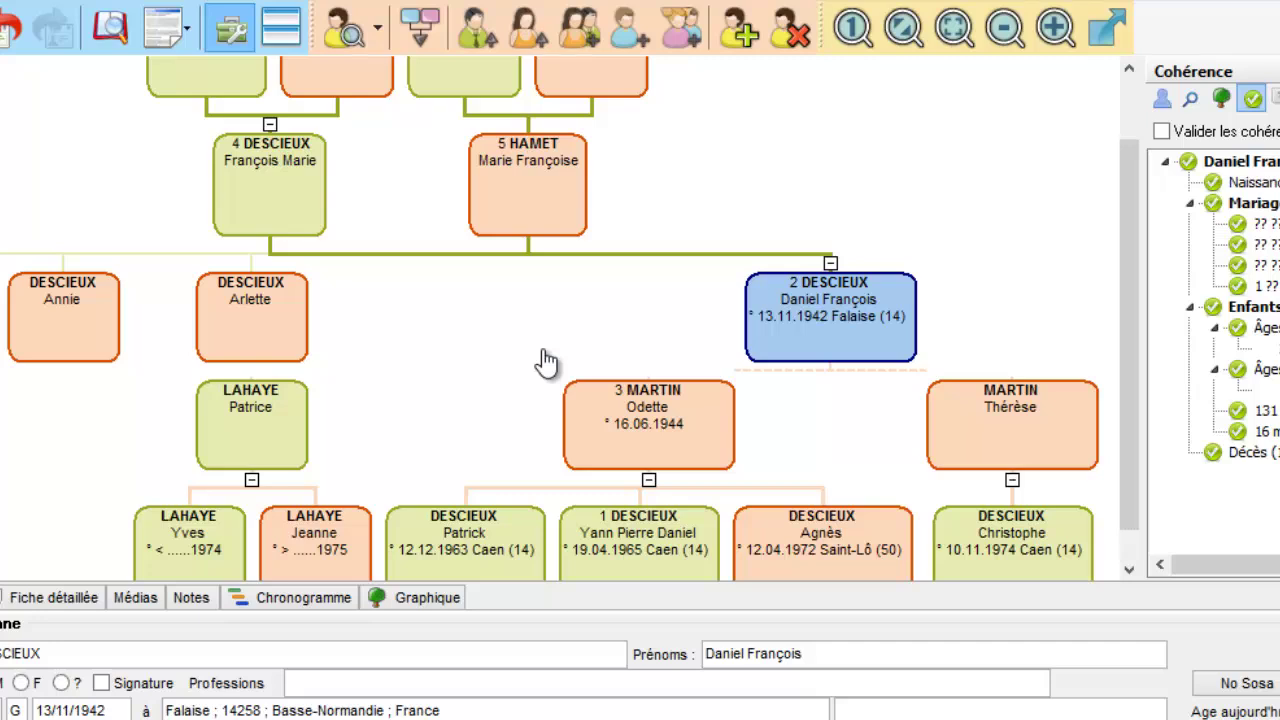
scroll(829, 363, down, 1)
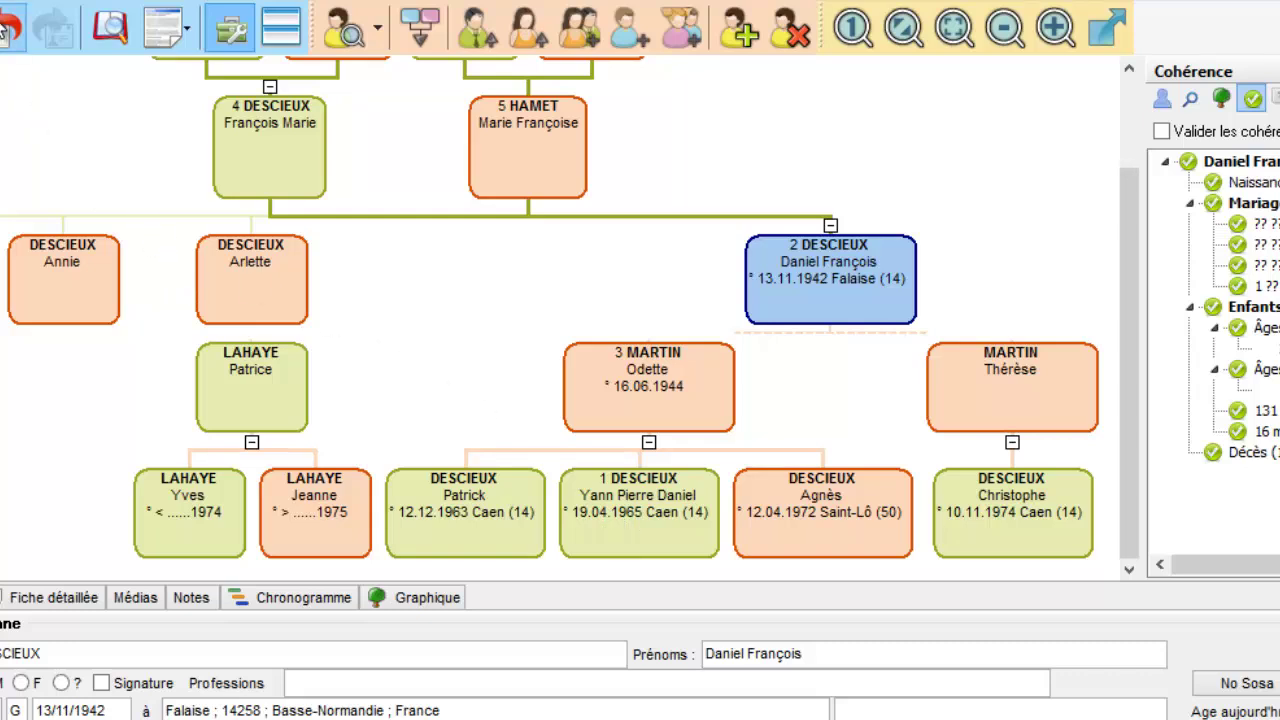
click(2, 4)
click(4, 16)
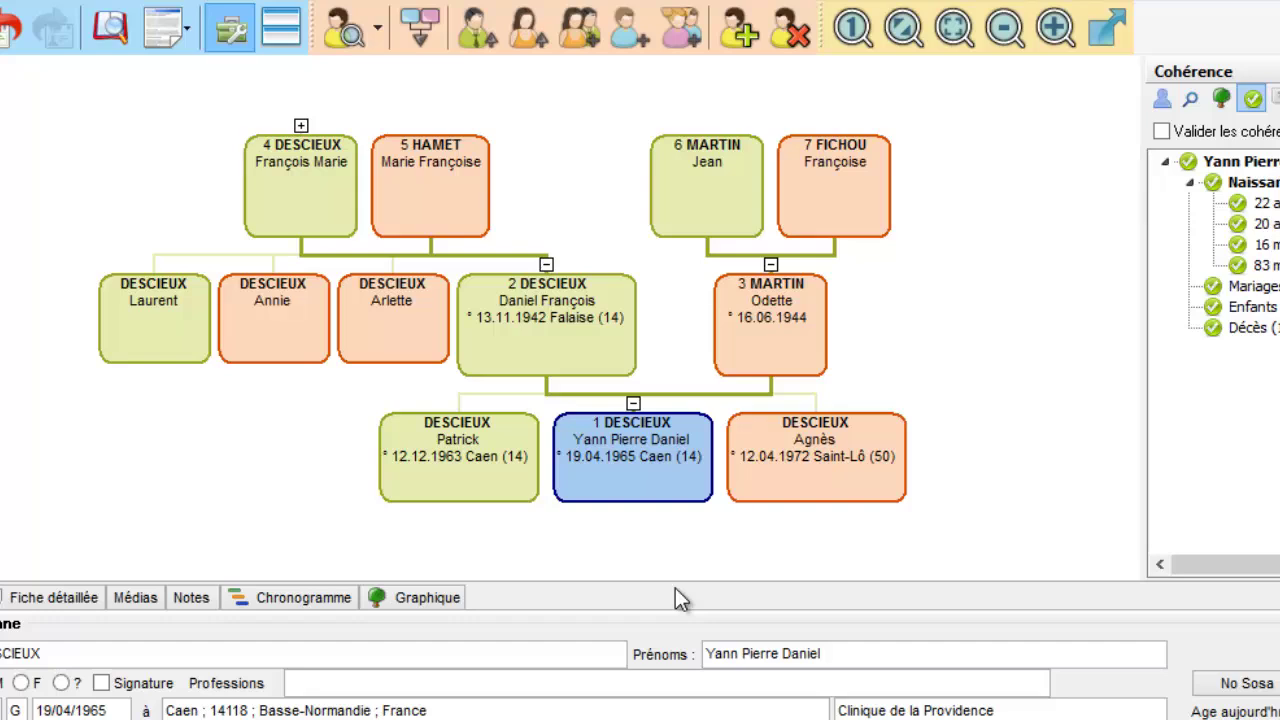
click(340, 180)
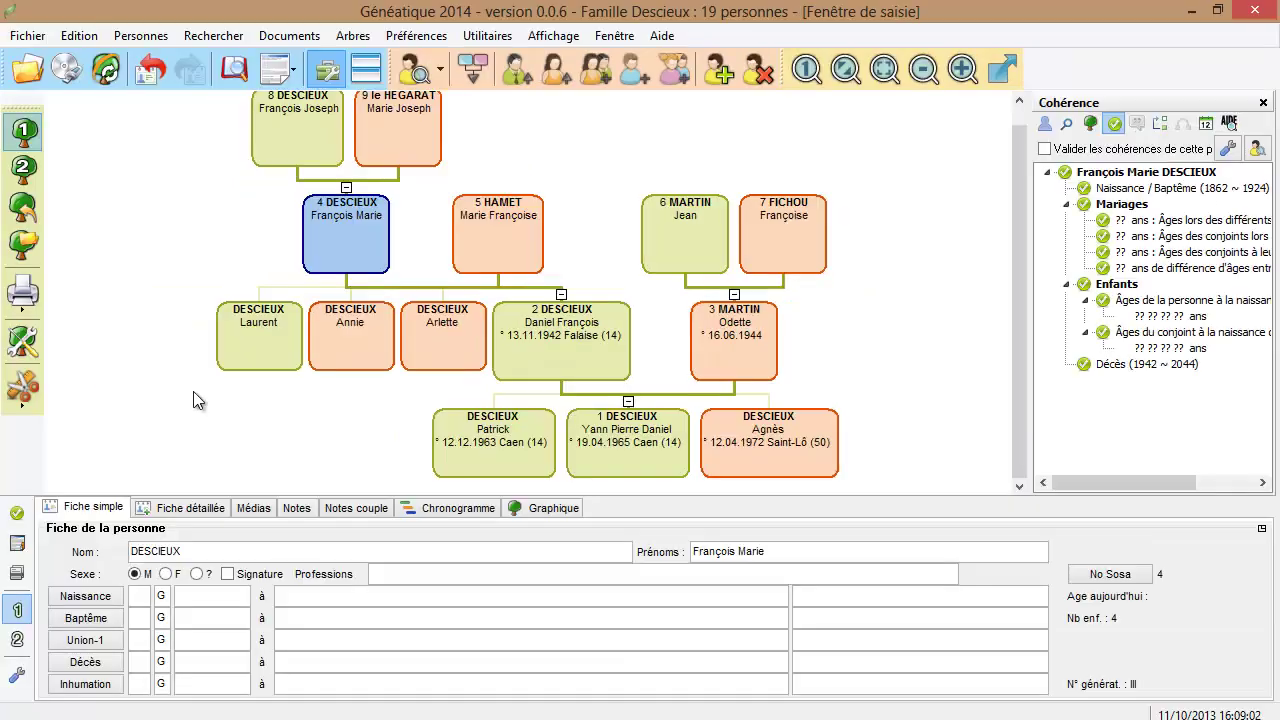
click(552, 354)
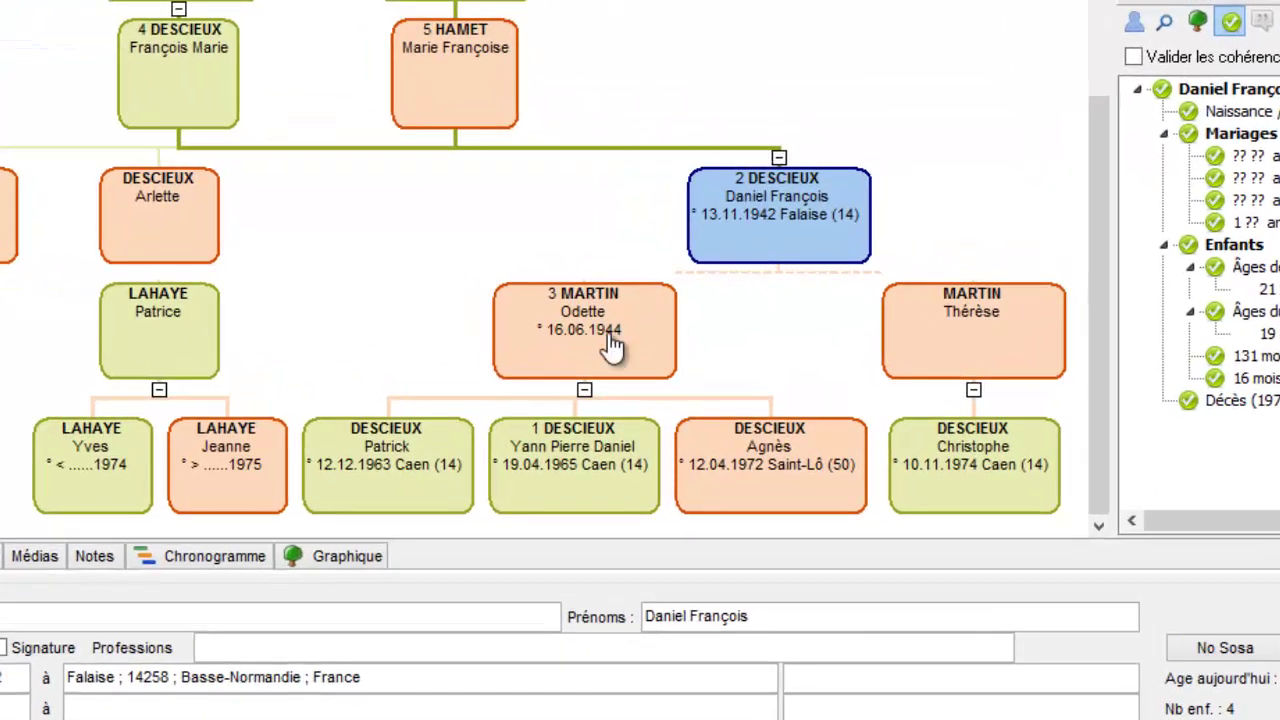
click(612, 345)
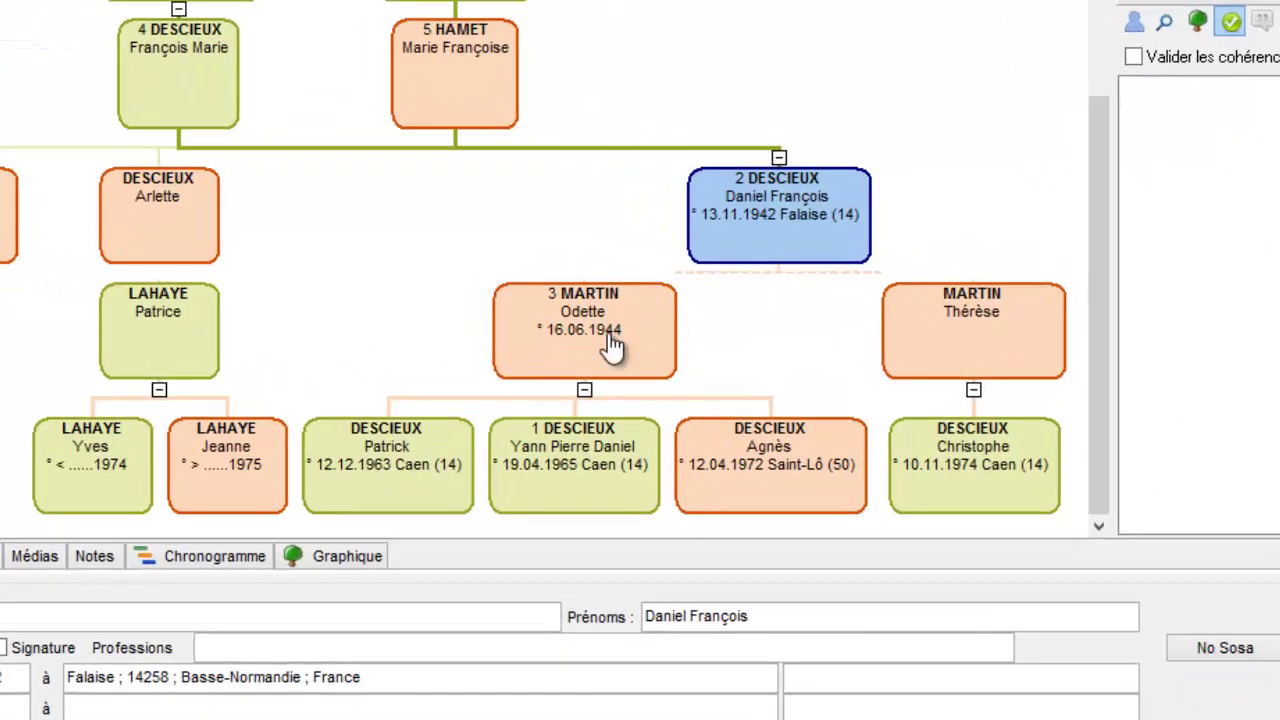
click(950, 338)
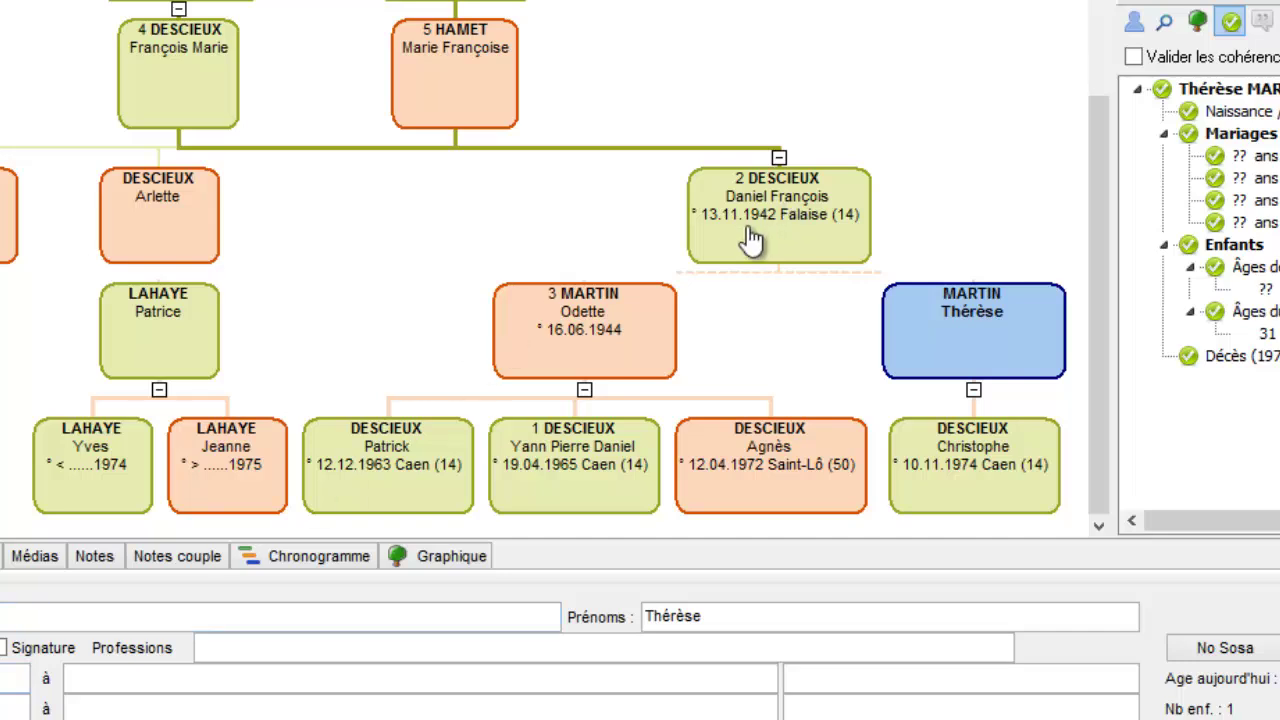
click(634, 323)
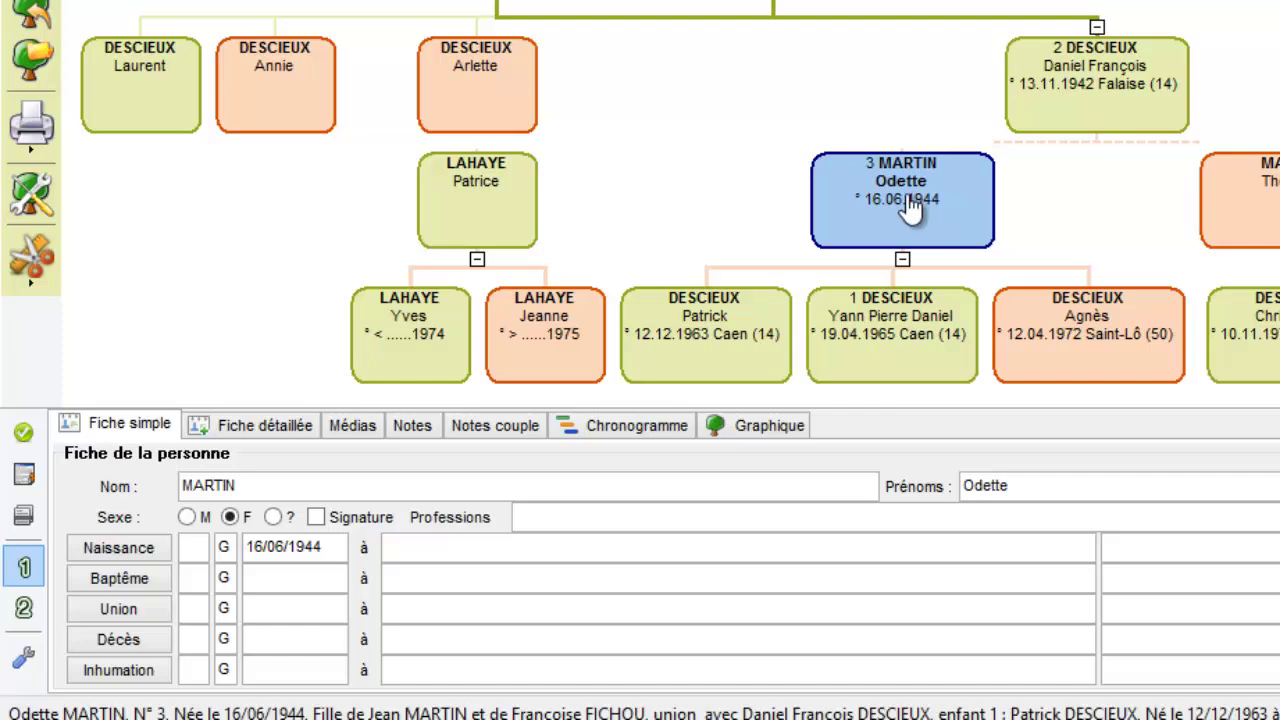
Step: In Odette's Fiche détaillée, add a Divorce rubric dated 1972
click(264, 425)
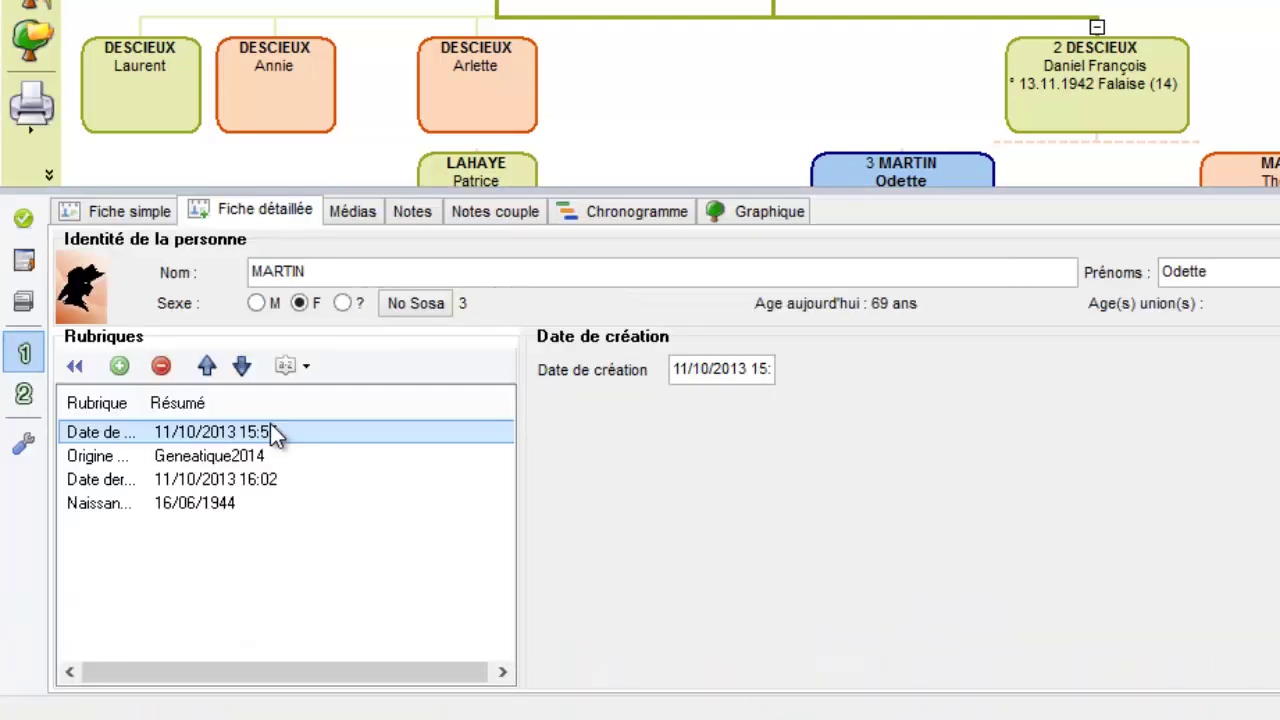
click(119, 366)
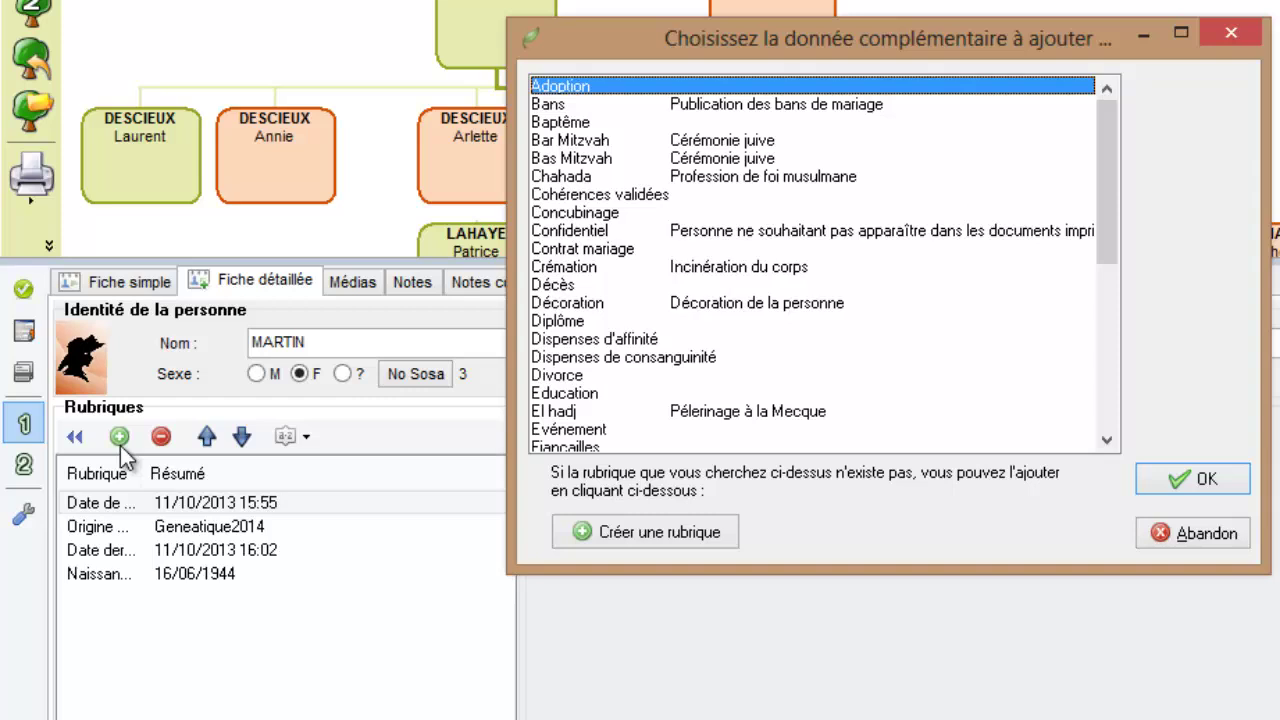
click(553, 375)
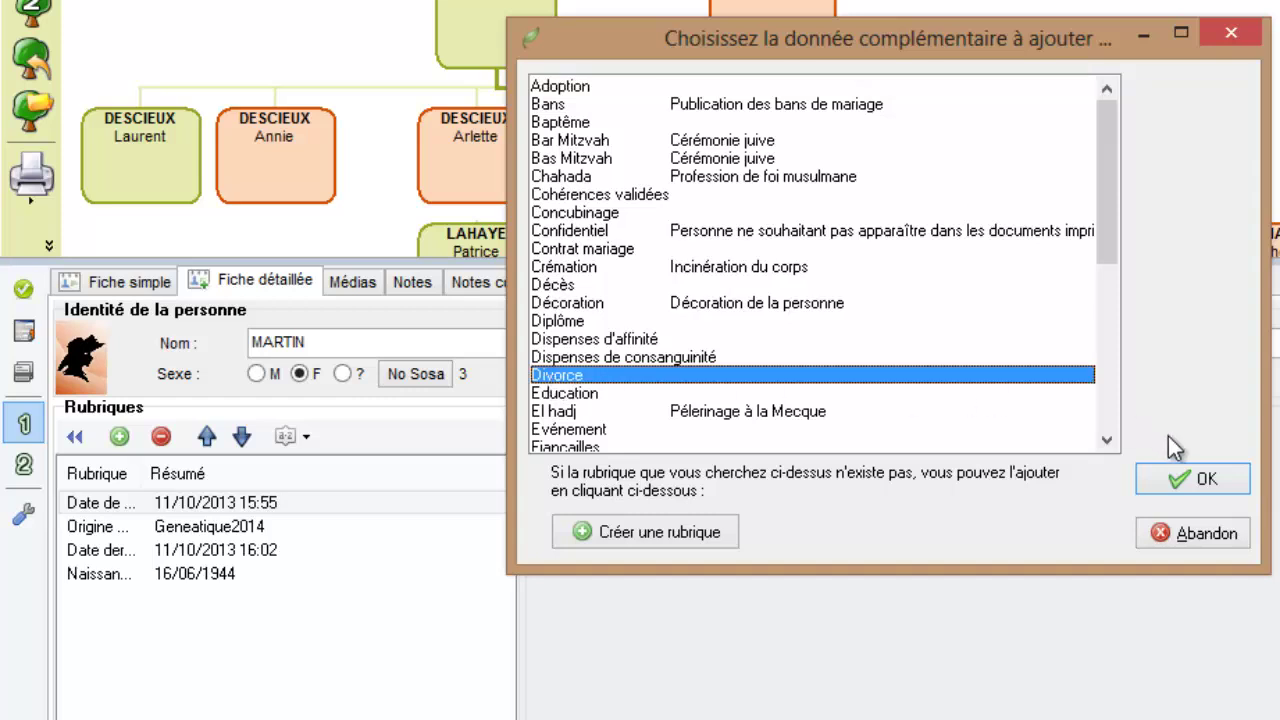
click(1203, 479)
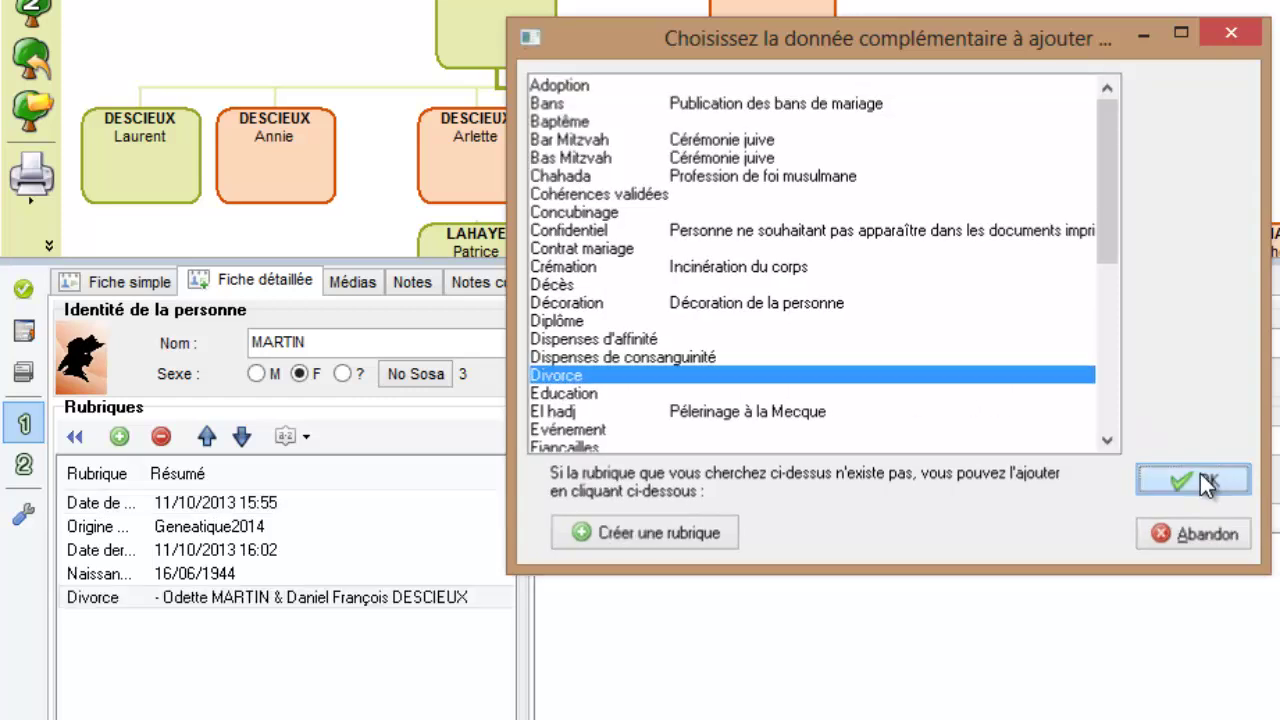
text(1972)
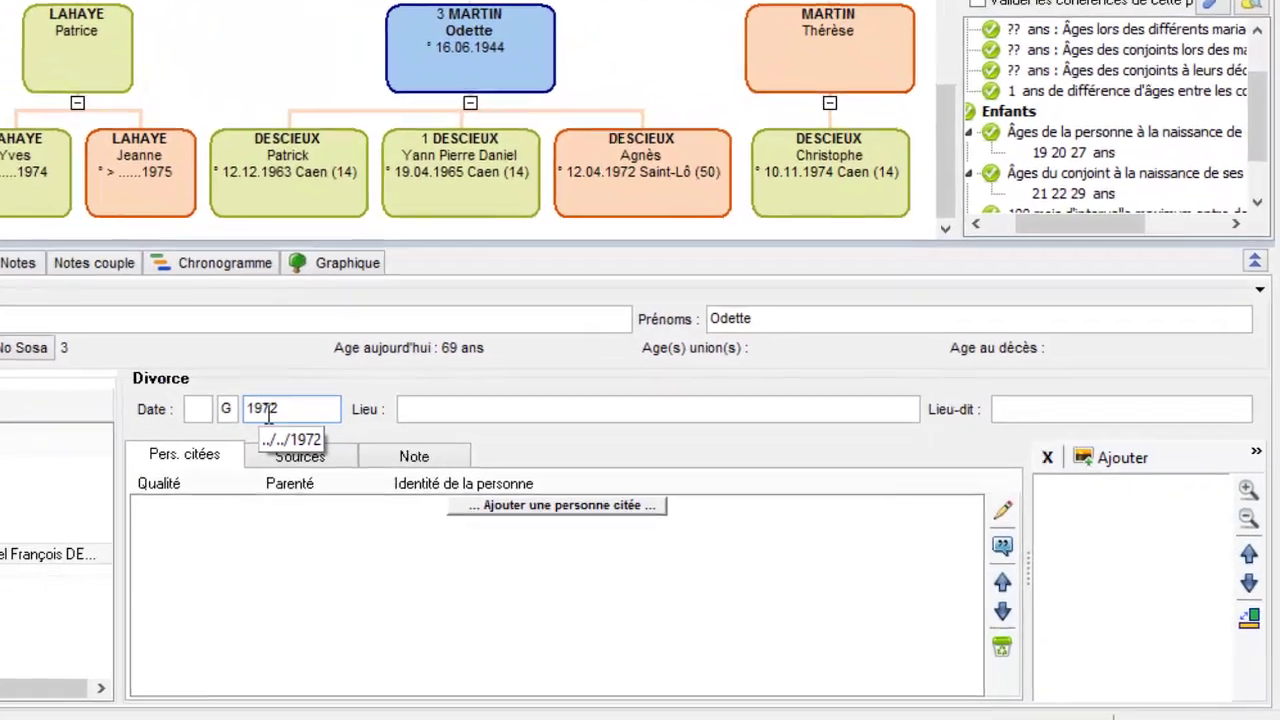
key(Tab)
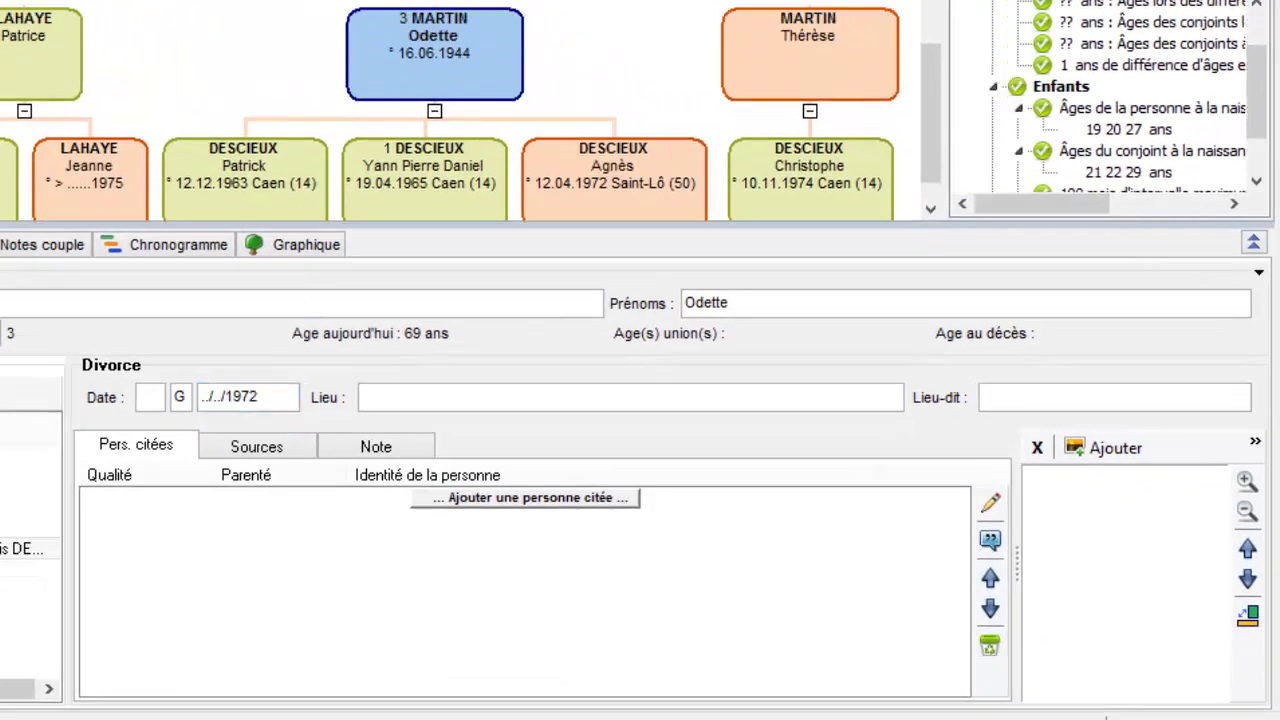